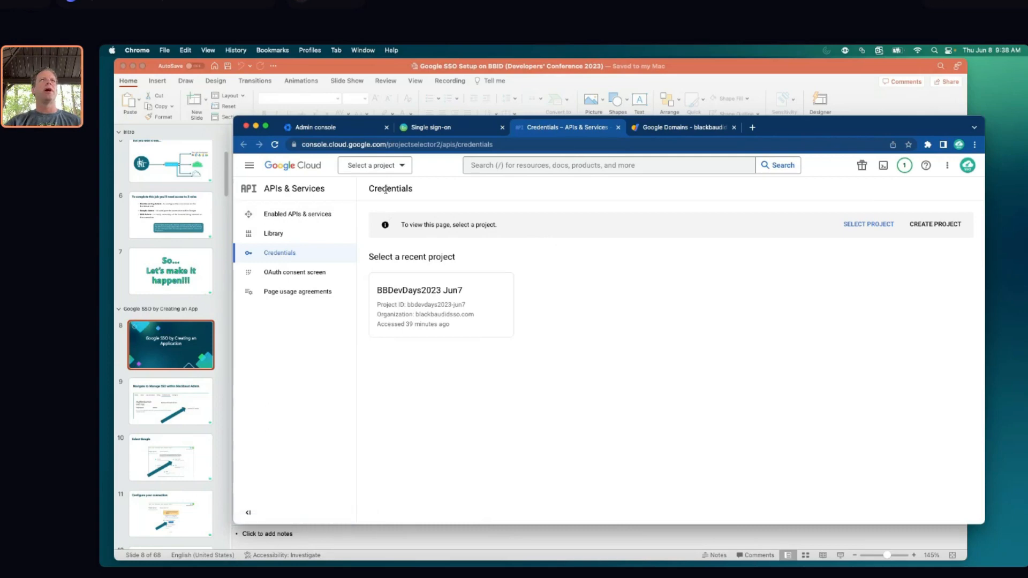
Open Manage domains in the Admin console and select the primary domain blackbaudidsso.com
{"action": "left_click", "coordinate": [317, 128]}
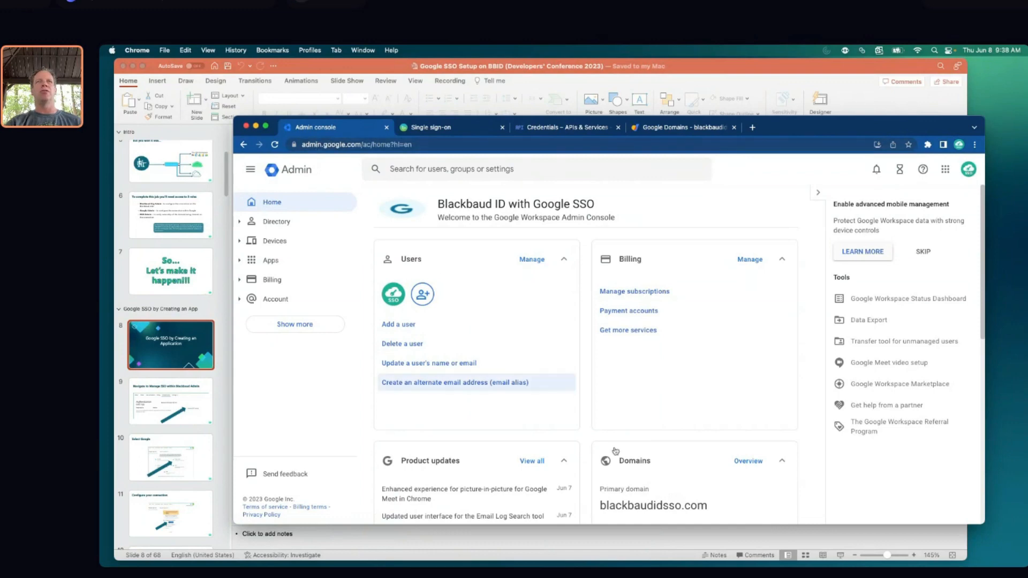
{"action": "left_click", "coordinate": [693, 506]}
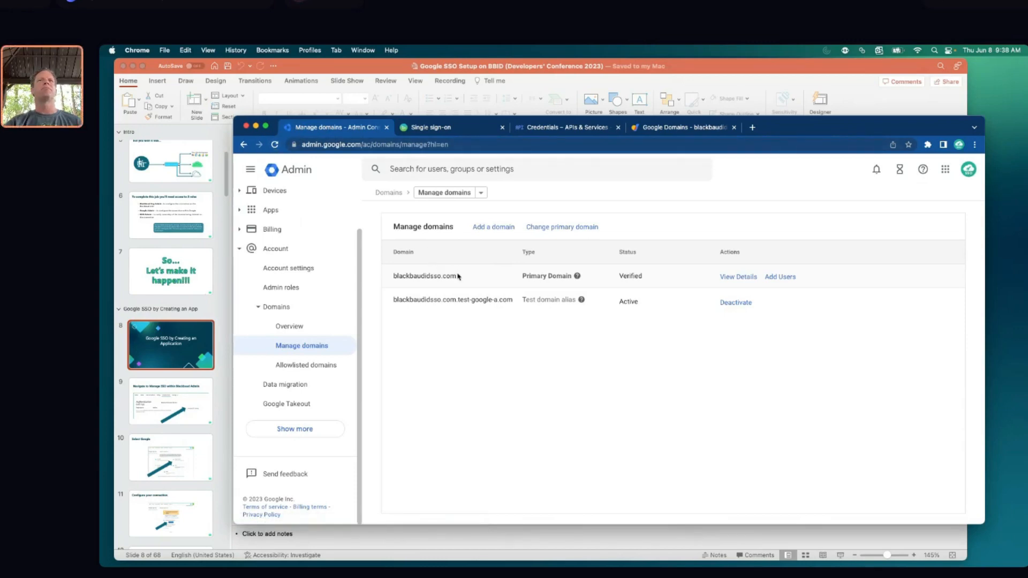
{"action": "left_click_drag", "start_coordinate": [459, 276], "coordinate": [379, 278]}
{"action": "left_click", "coordinate": [405, 285]}
{"action": "double_click", "coordinate": [399, 276]}
{"action": "key", "text": "super+c"}
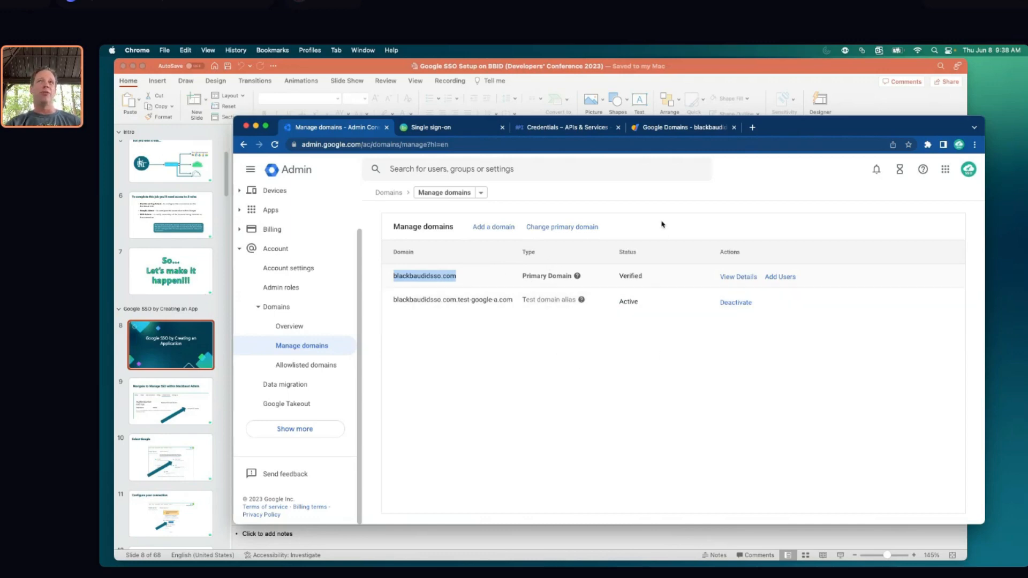
Paste blackbaudidsso.com into the primary domain field of Blackbaud ID's Google Workspace connection
{"action": "left_click", "coordinate": [451, 129]}
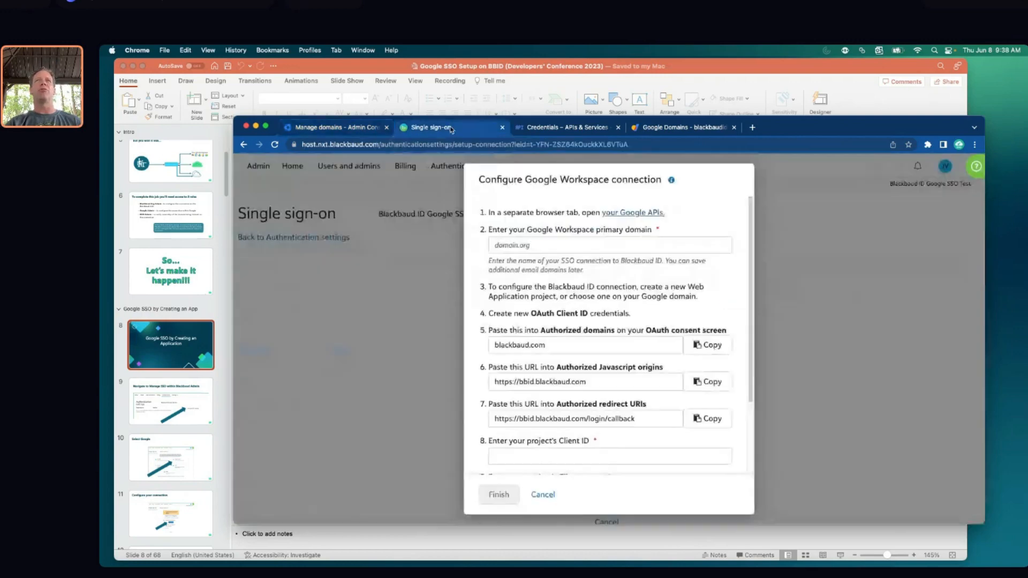
{"action": "left_click", "coordinate": [548, 249]}
{"action": "key", "text": "super+v"}
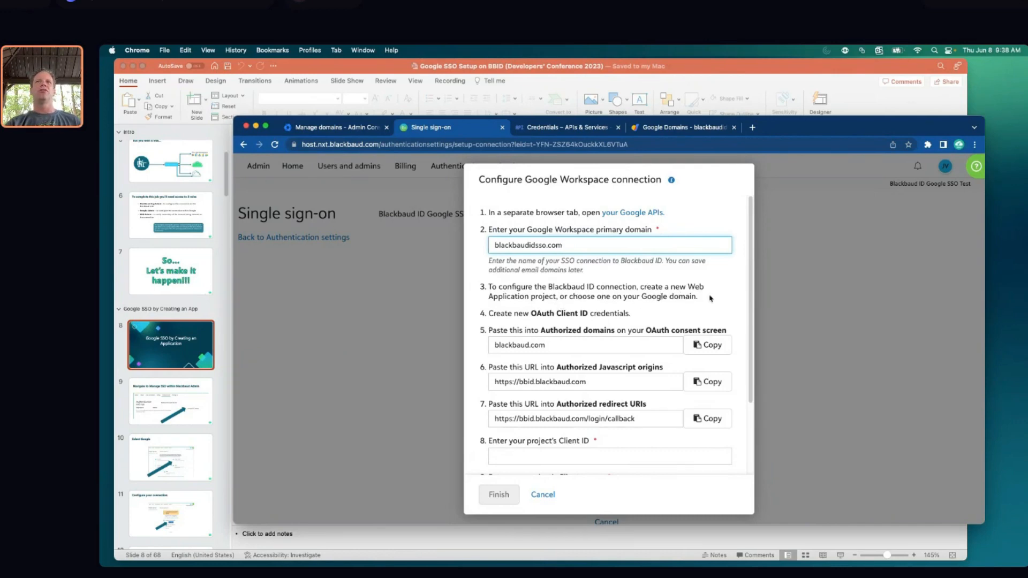
{"action": "left_click", "coordinate": [537, 128]}
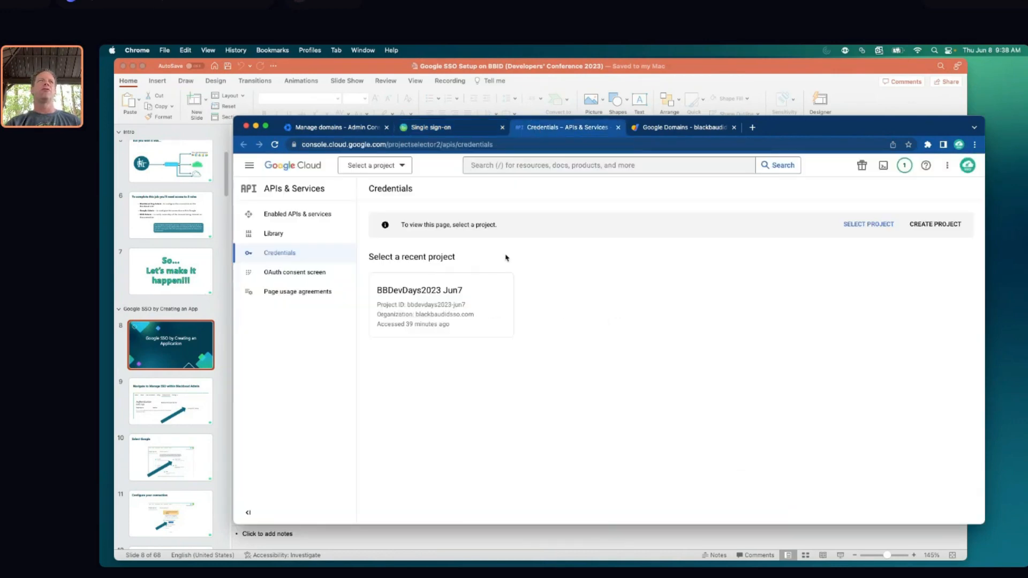
Look through the APIs & Services dashboard and enabled APIs, then close that tab
{"action": "left_click", "coordinate": [283, 189]}
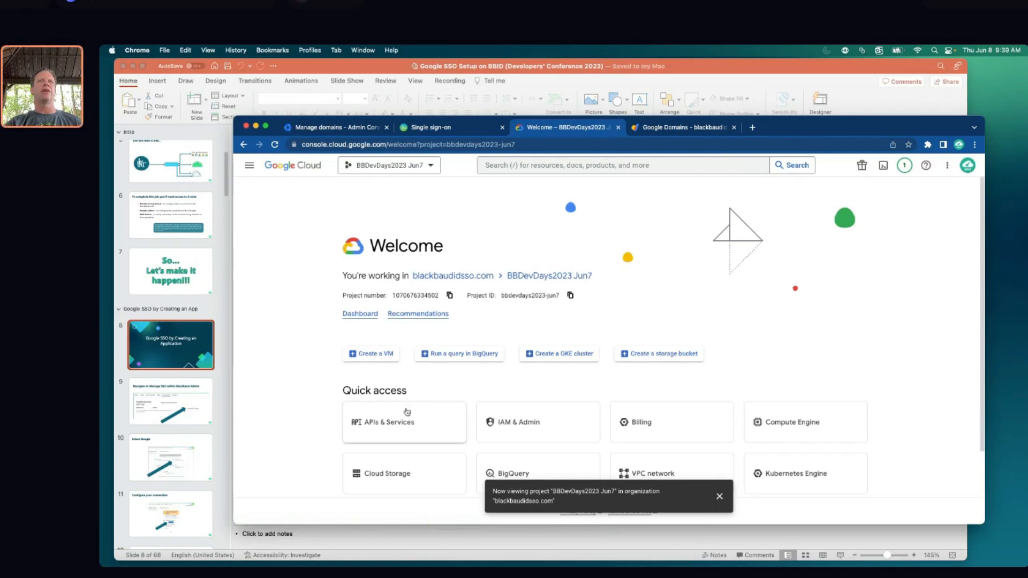
{"action": "left_click", "coordinate": [420, 422]}
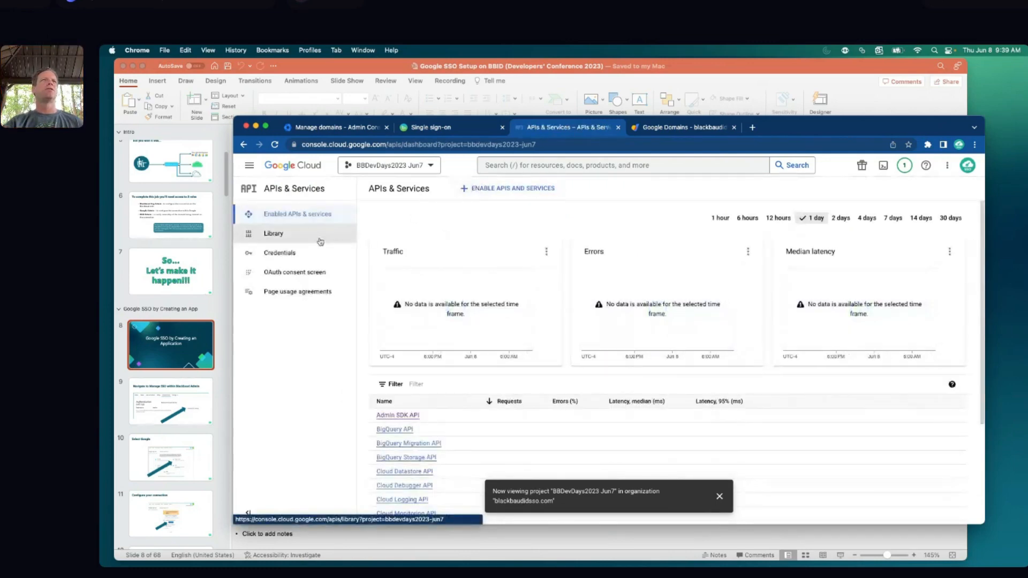
{"action": "left_click", "coordinate": [307, 219]}
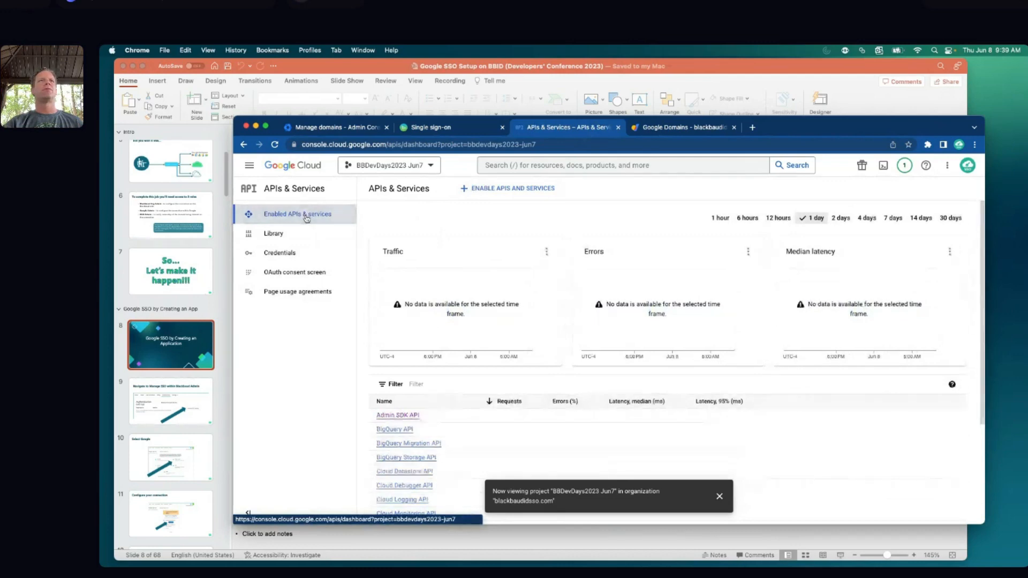
{"action": "left_click", "coordinate": [618, 127]}
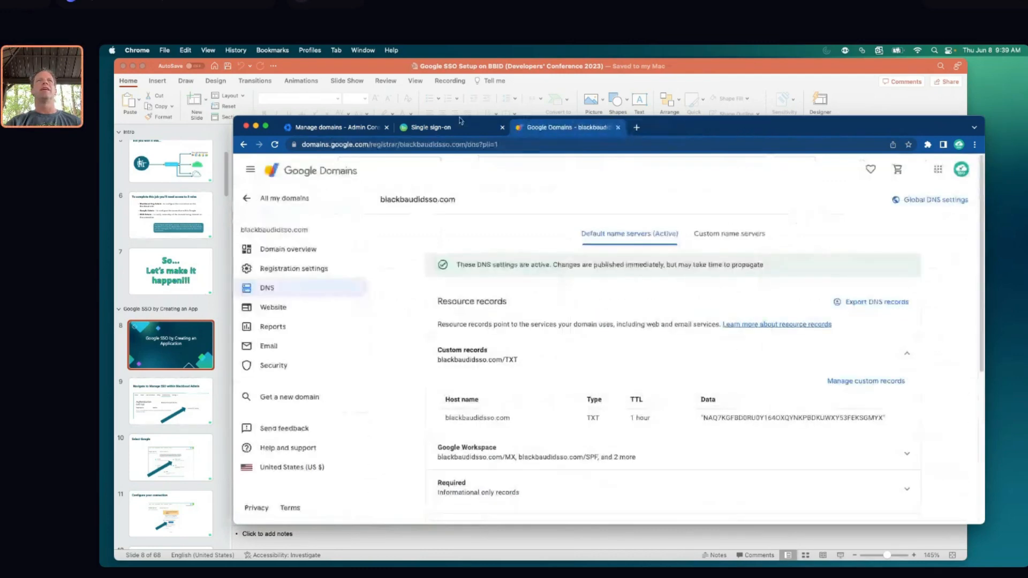
Open Google APIs from the Blackbaud setup instructions in a narrower browser window
{"action": "left_click", "coordinate": [459, 123]}
{"action": "left_click", "coordinate": [648, 213]}
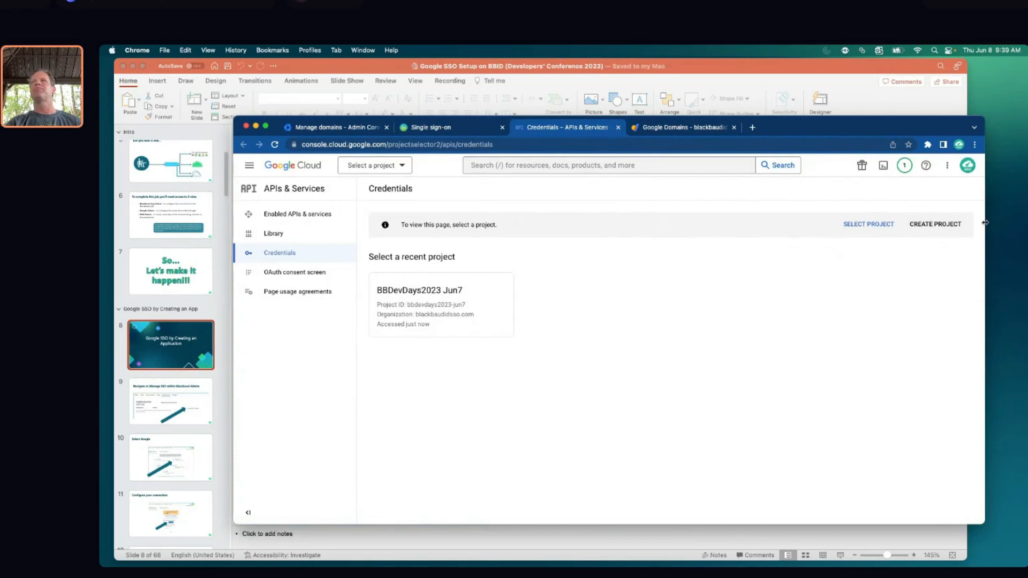
{"action": "left_click_drag", "start_coordinate": [984, 225], "coordinate": [898, 226]}
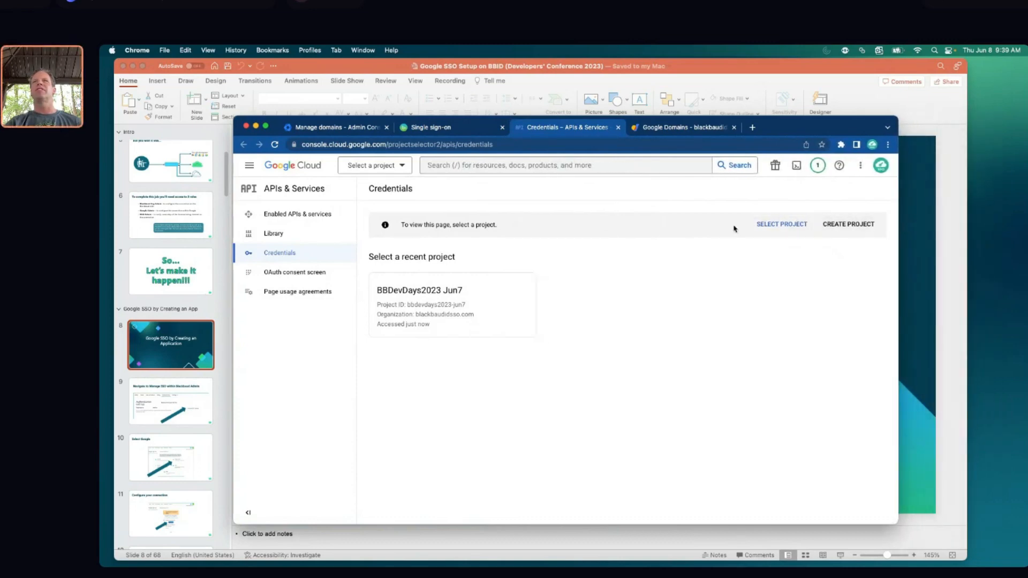
Create the project 'BBDevDays2023 June 8' under the blackbaudidsso.com organization
{"action": "left_click", "coordinate": [860, 227]}
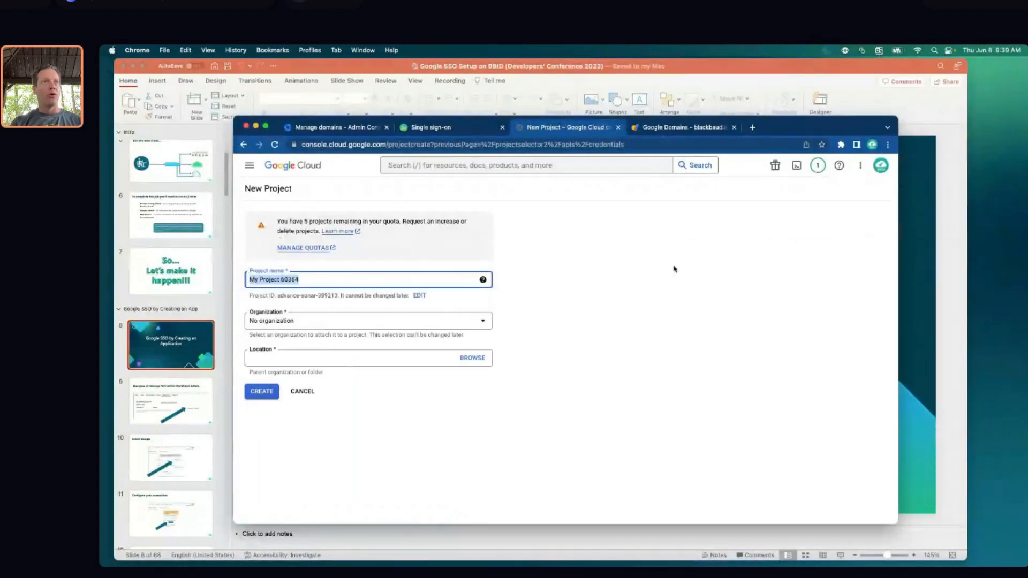
{"action": "type", "text": "BBDevDay"}
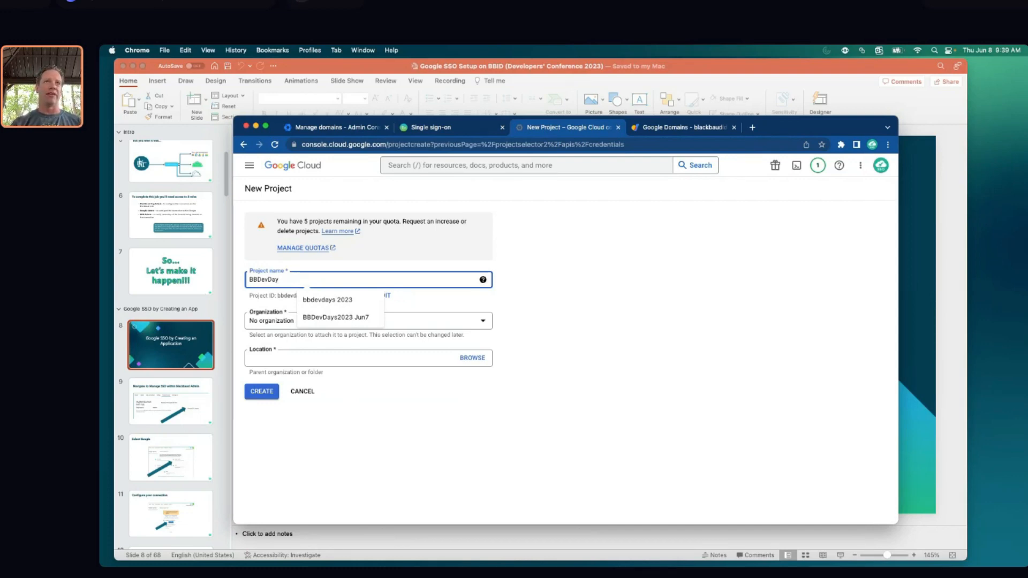
{"action": "type", "text": "s2023"}
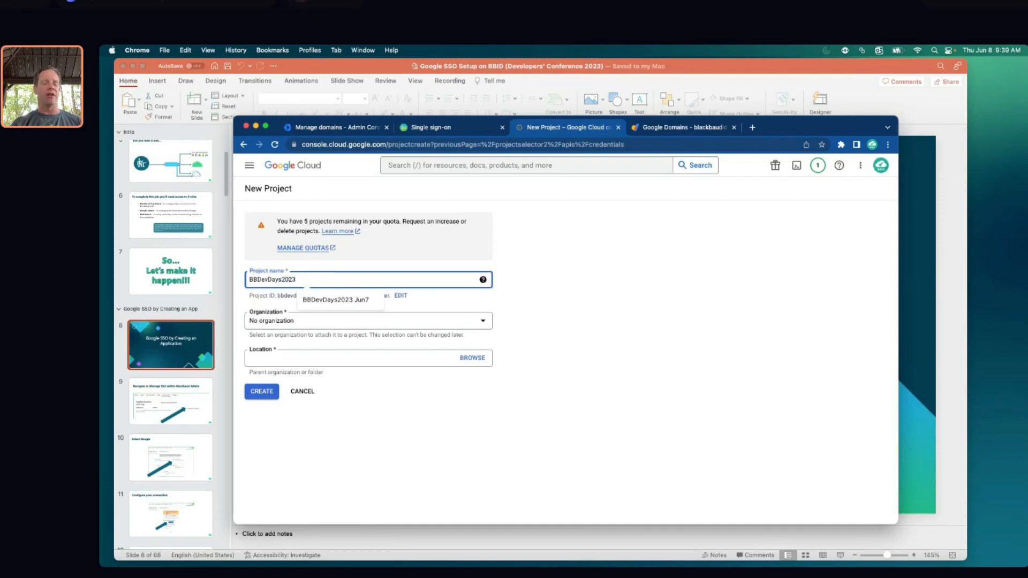
{"action": "type", "text": " 6"}
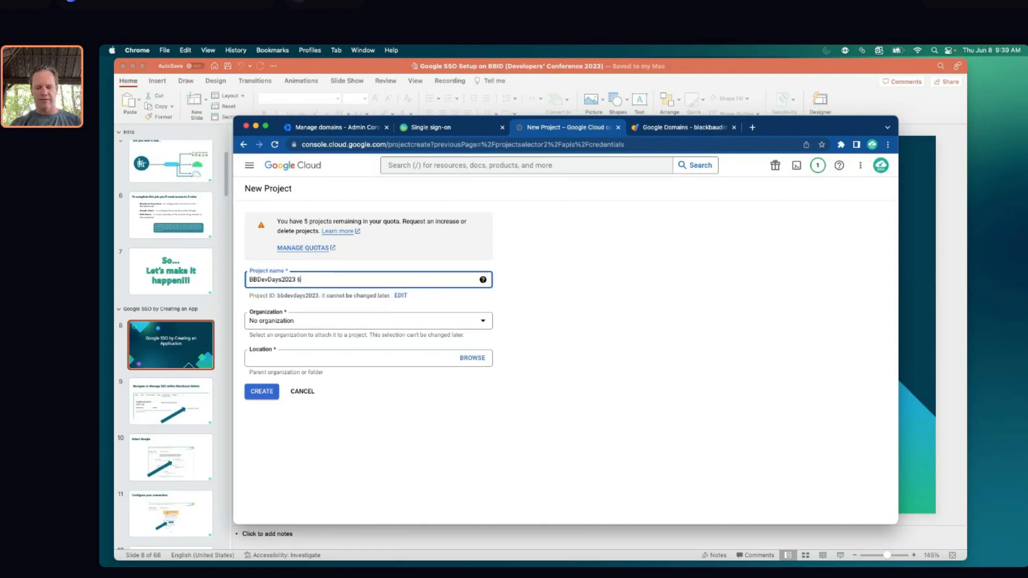
{"action": "type", "text": "/8"}
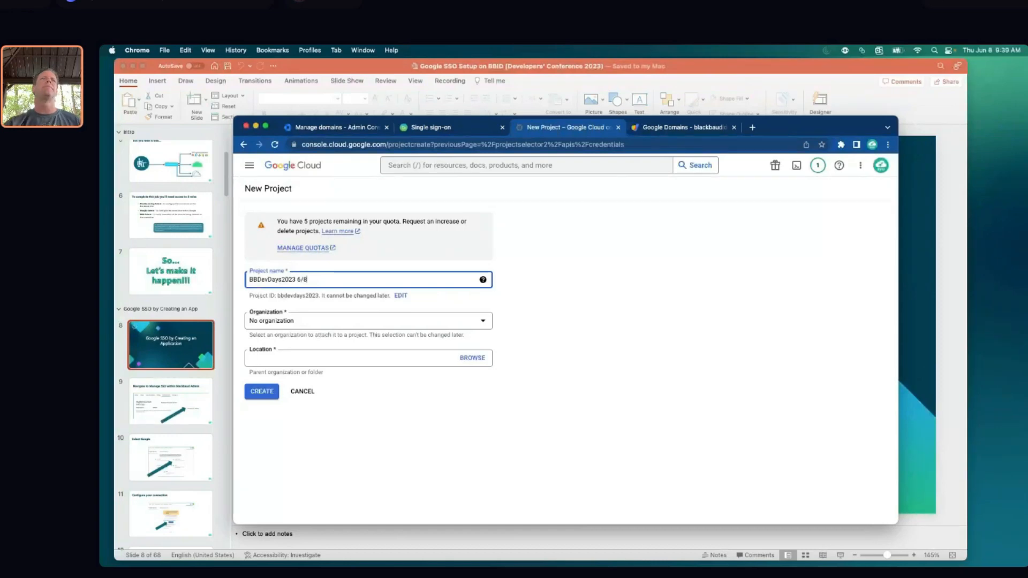
{"action": "left_click", "coordinate": [483, 323]}
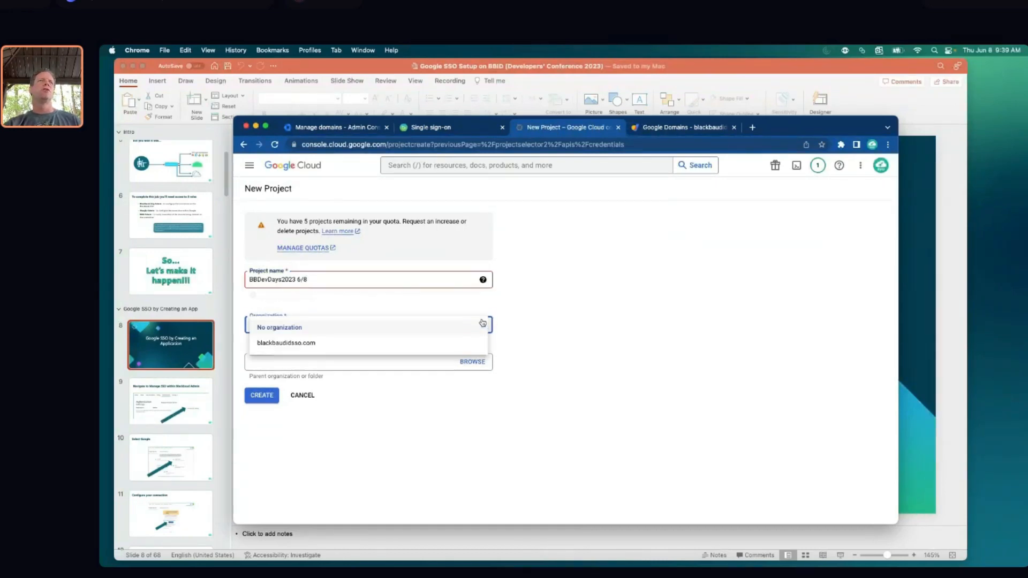
{"action": "left_click", "coordinate": [400, 343]}
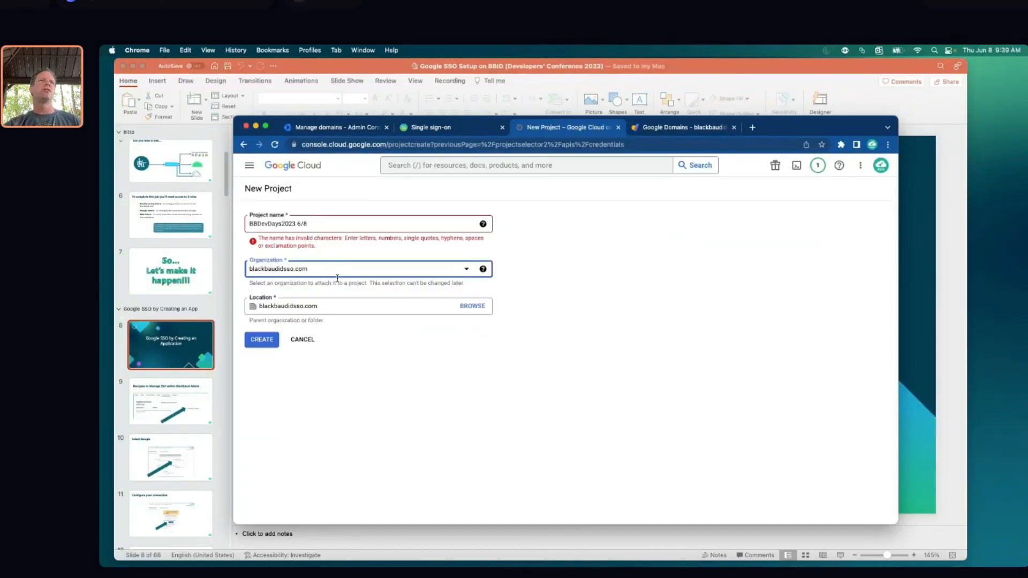
{"action": "left_click", "coordinate": [303, 223]}
{"action": "key", "text": "BackSpace"}
{"action": "key", "text": "BackSpace"}
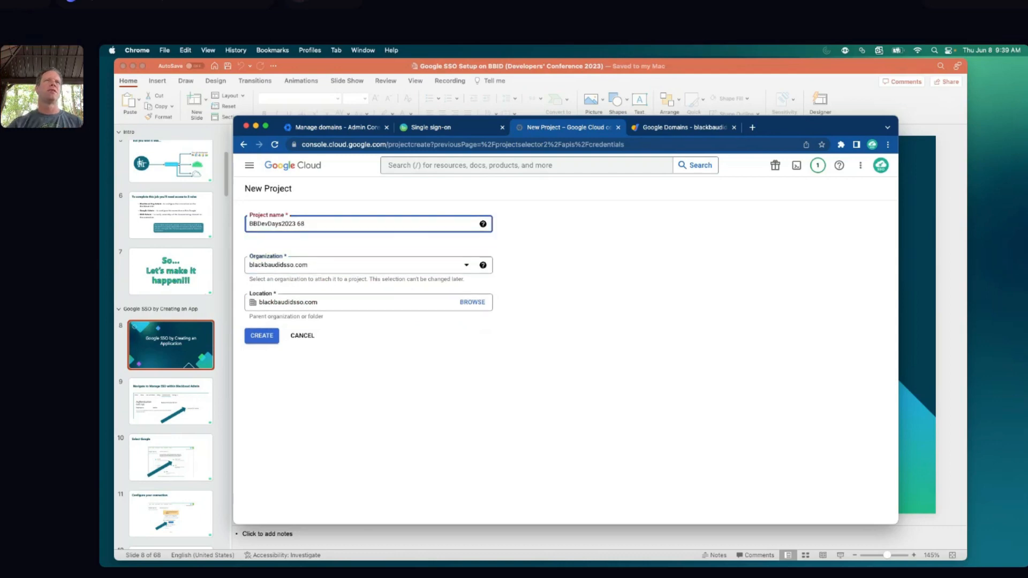
{"action": "type", "text": "June"}
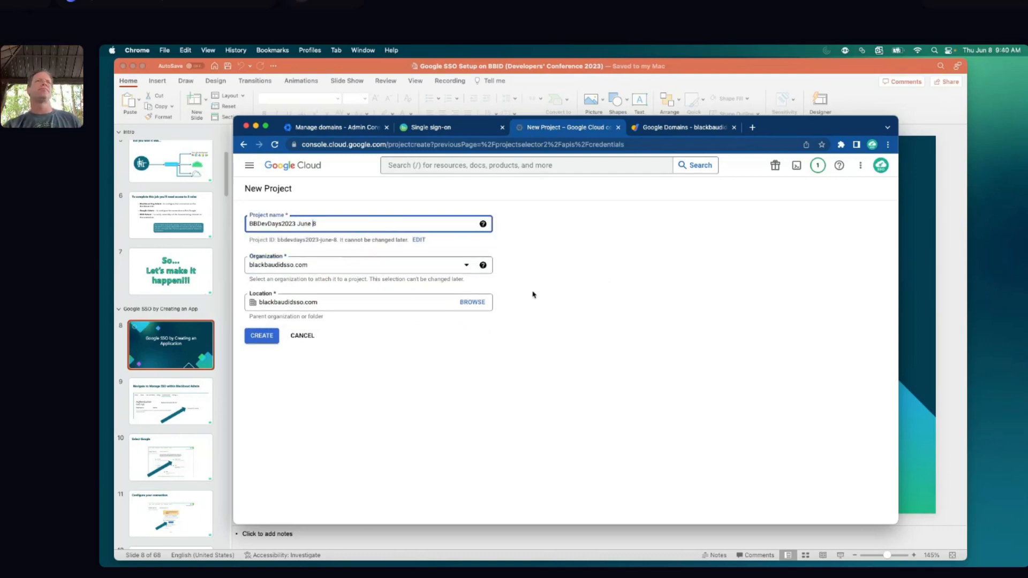
{"action": "left_click", "coordinate": [259, 337]}
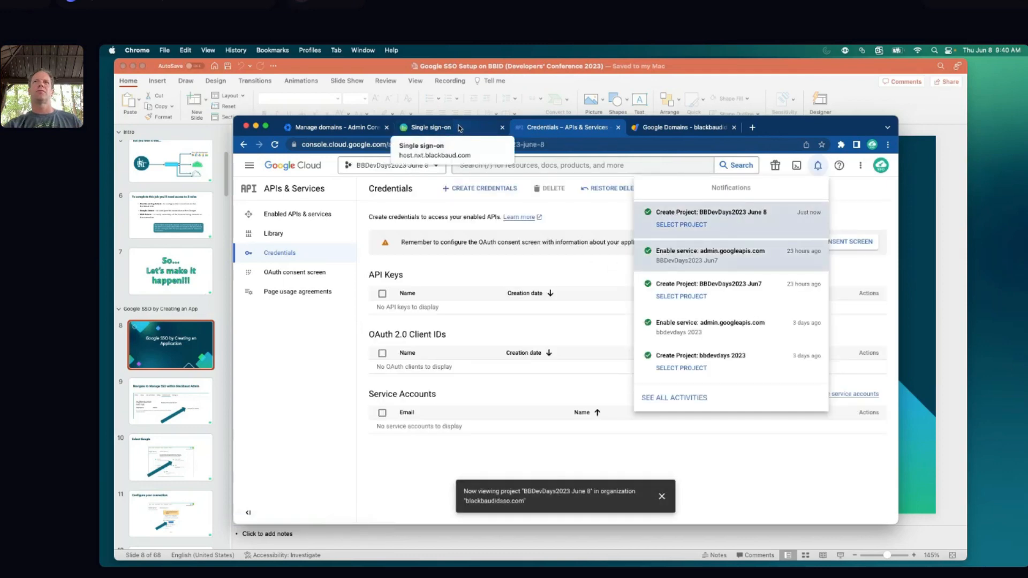
Dismiss the notifications panel and review the Blackbaud single sign-on setup steps
{"action": "left_click", "coordinate": [549, 267]}
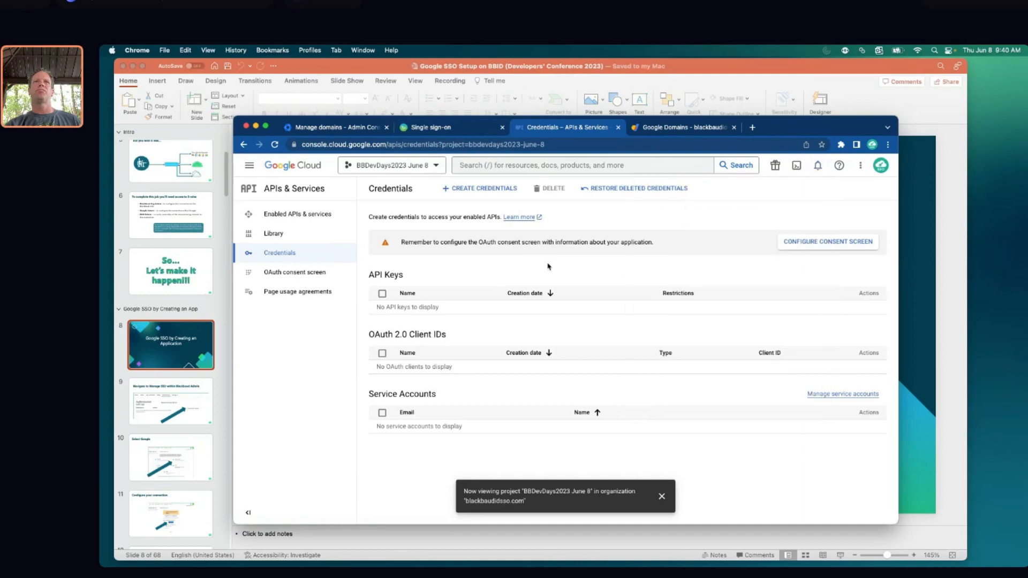
{"action": "left_click", "coordinate": [432, 129]}
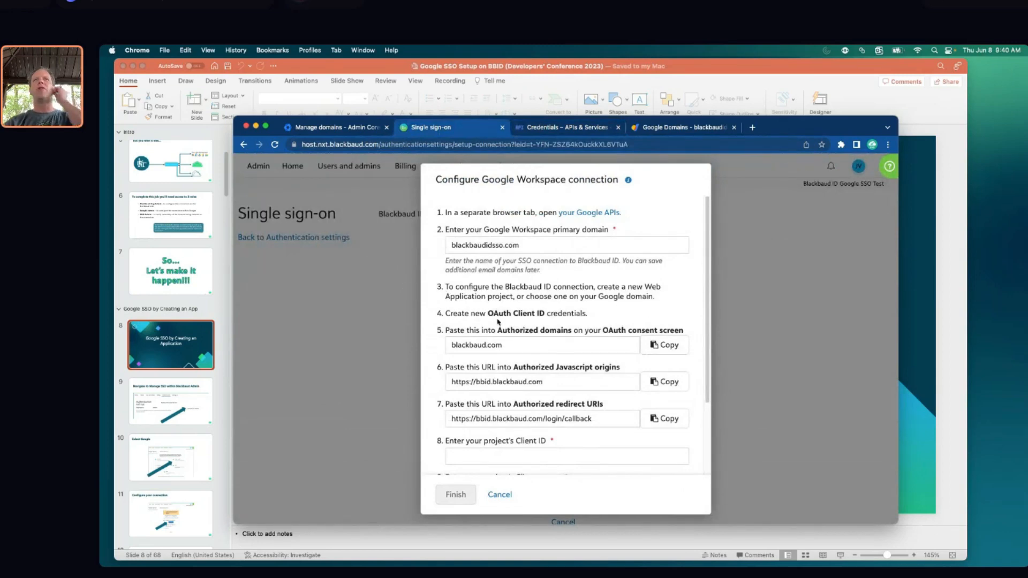
{"action": "left_click", "coordinate": [567, 129]}
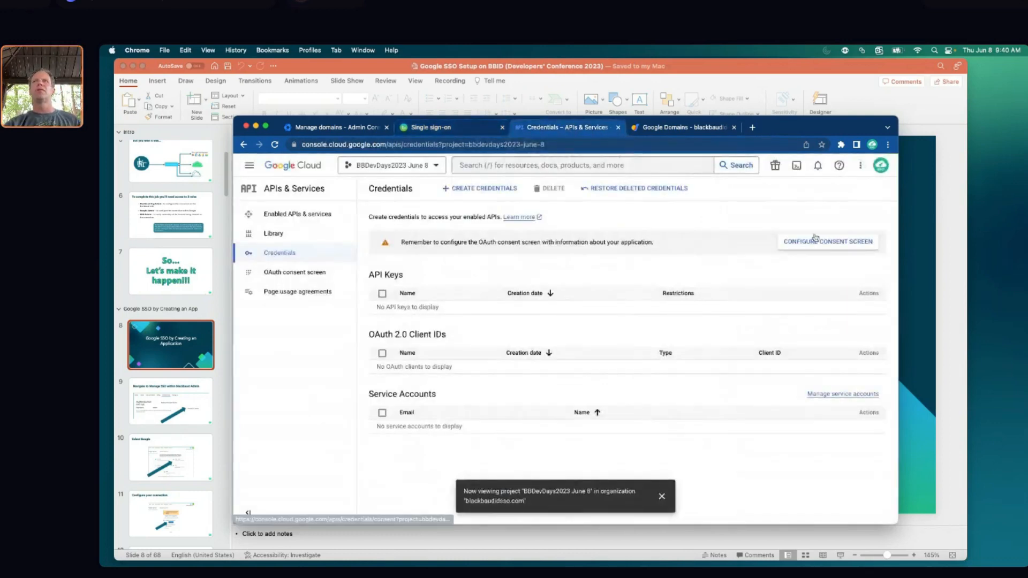
Preview the consent screen setup, then point out the OAuth consent screen reminder on Credentials
{"action": "left_click", "coordinate": [831, 242]}
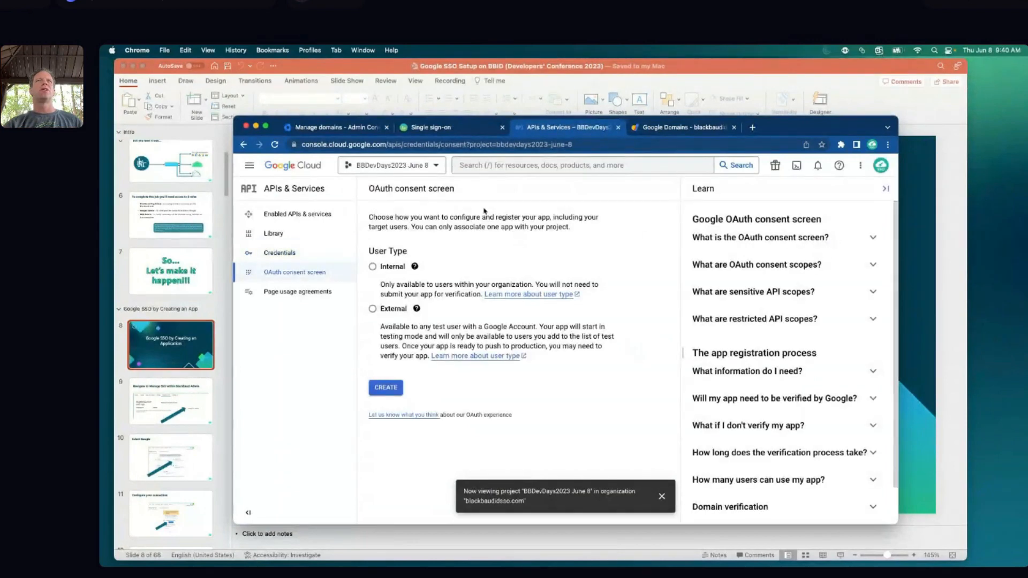
{"action": "left_click", "coordinate": [243, 145]}
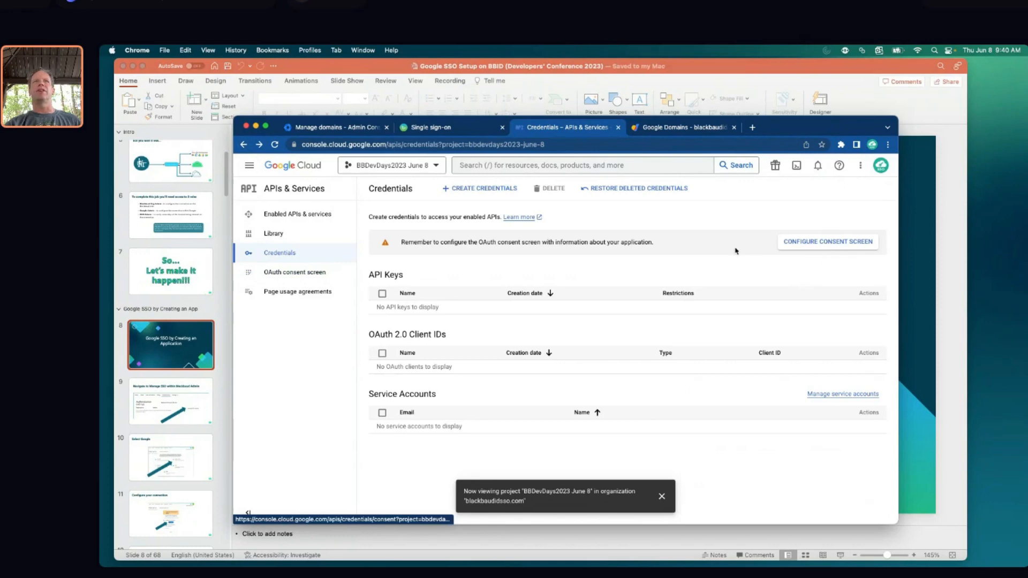
{"action": "left_click_drag", "start_coordinate": [479, 244], "coordinate": [510, 244]}
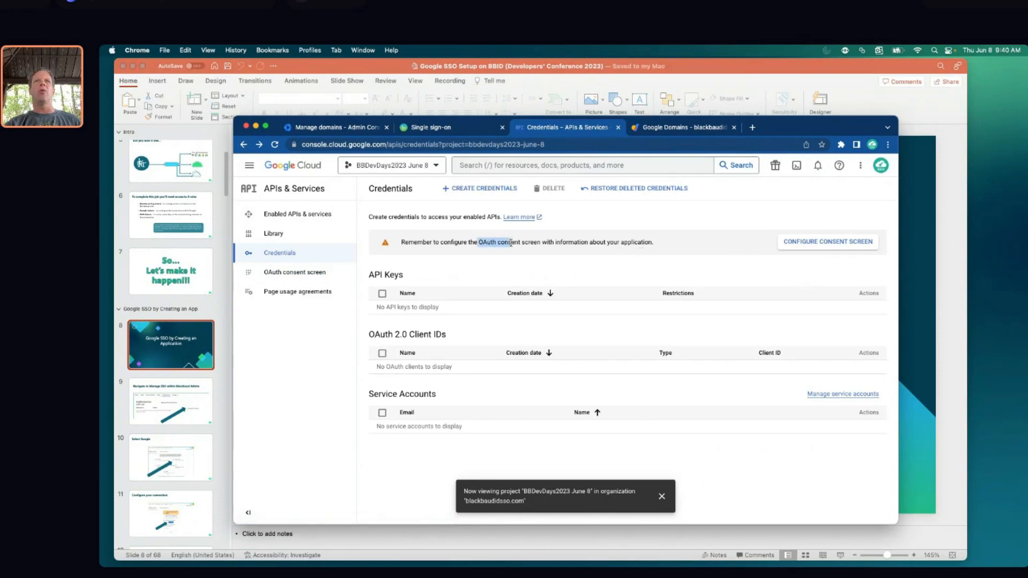
{"action": "left_click", "coordinate": [473, 243]}
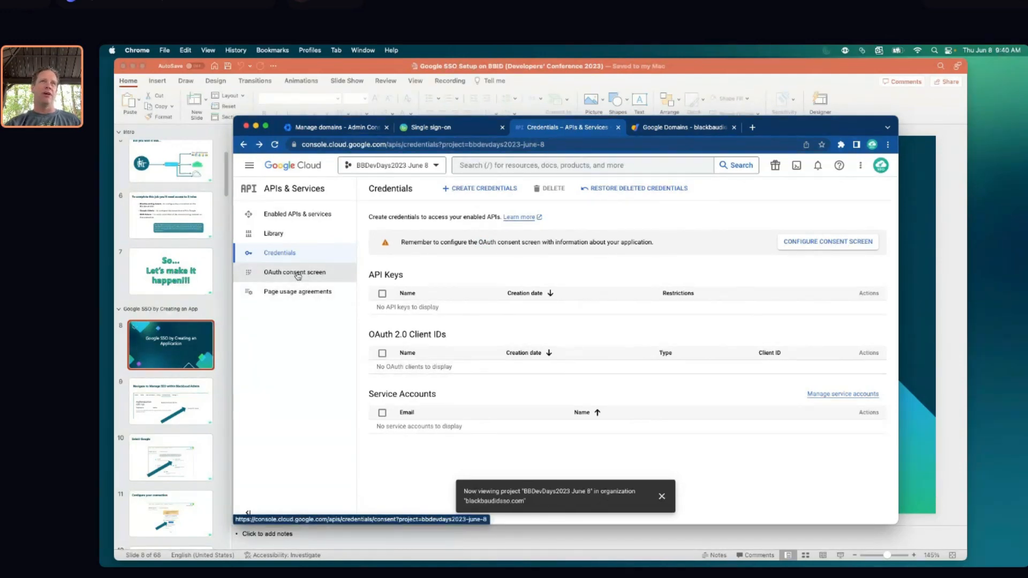
Create an OAuth consent screen with user type Internal
{"action": "left_click", "coordinate": [828, 244]}
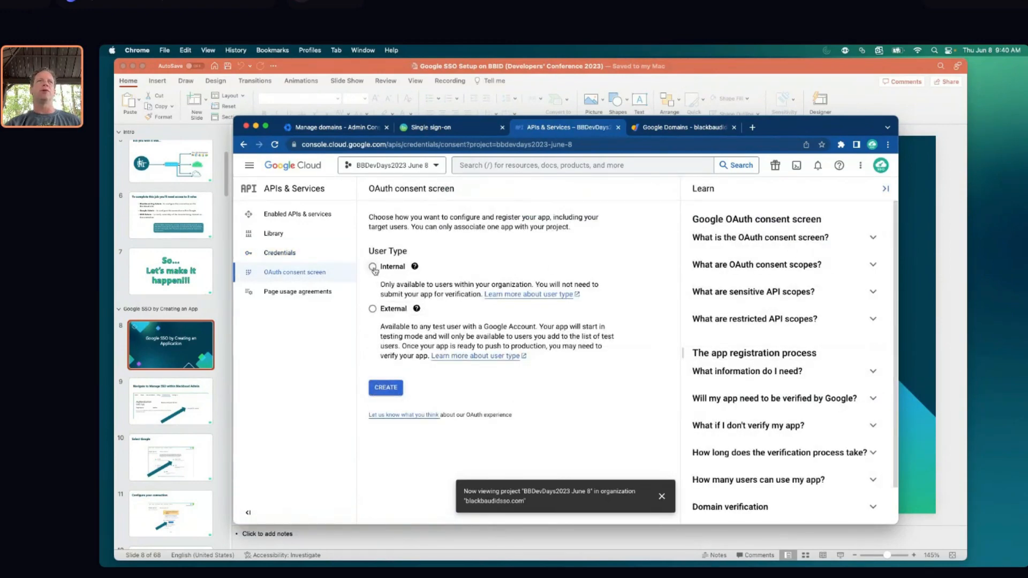
{"action": "left_click", "coordinate": [373, 268]}
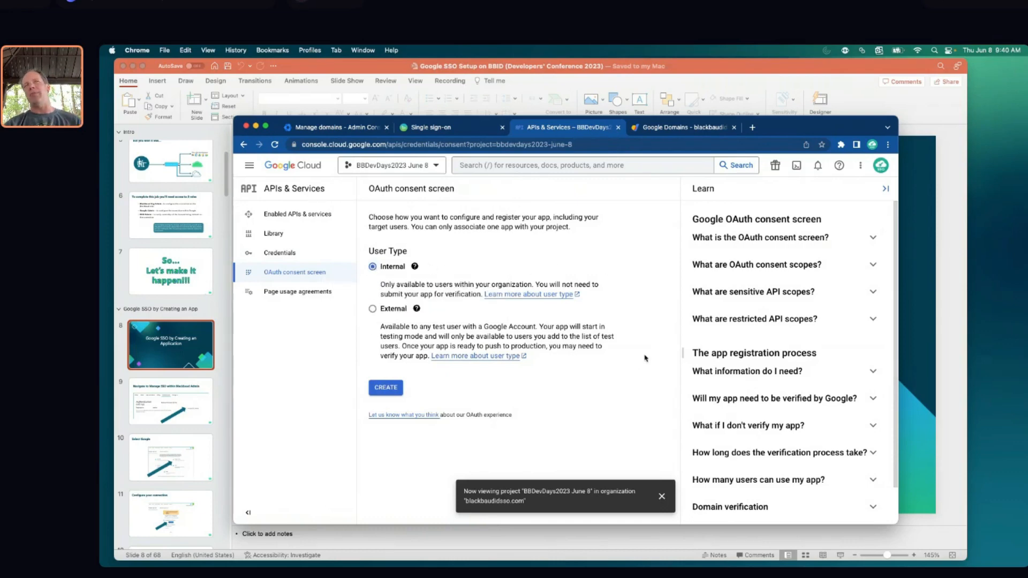
{"action": "left_click", "coordinate": [388, 390]}
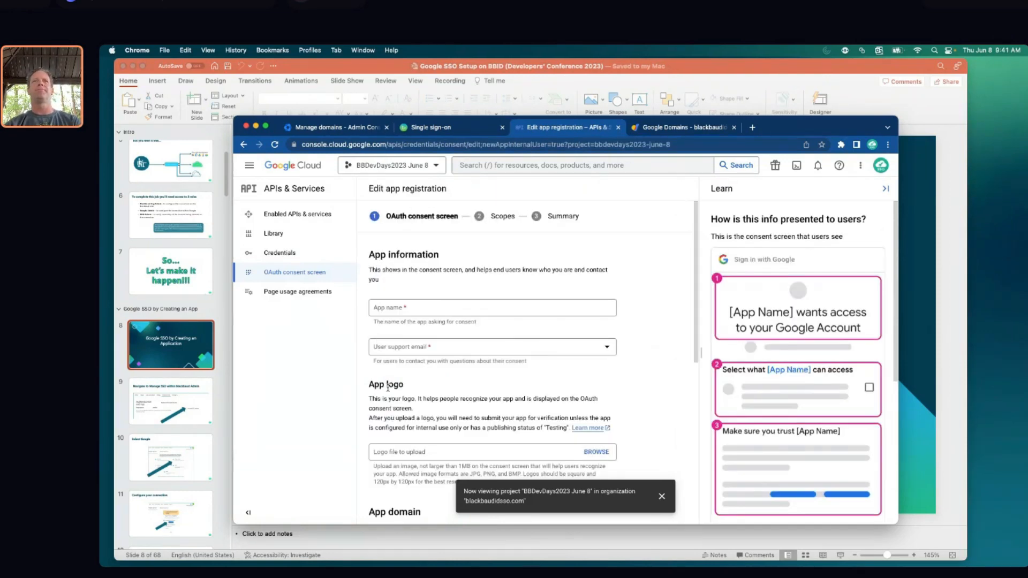
Name the app 'BBDevDays2023 June 8' and use the account's address as user support email
{"action": "left_click", "coordinate": [376, 309]}
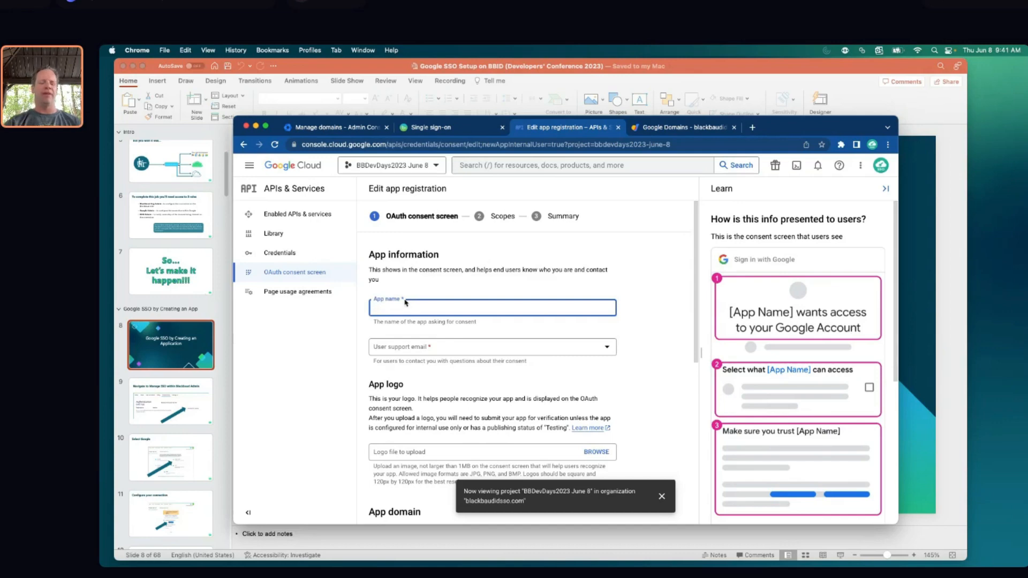
{"action": "type", "text": "BBDevDays2023"}
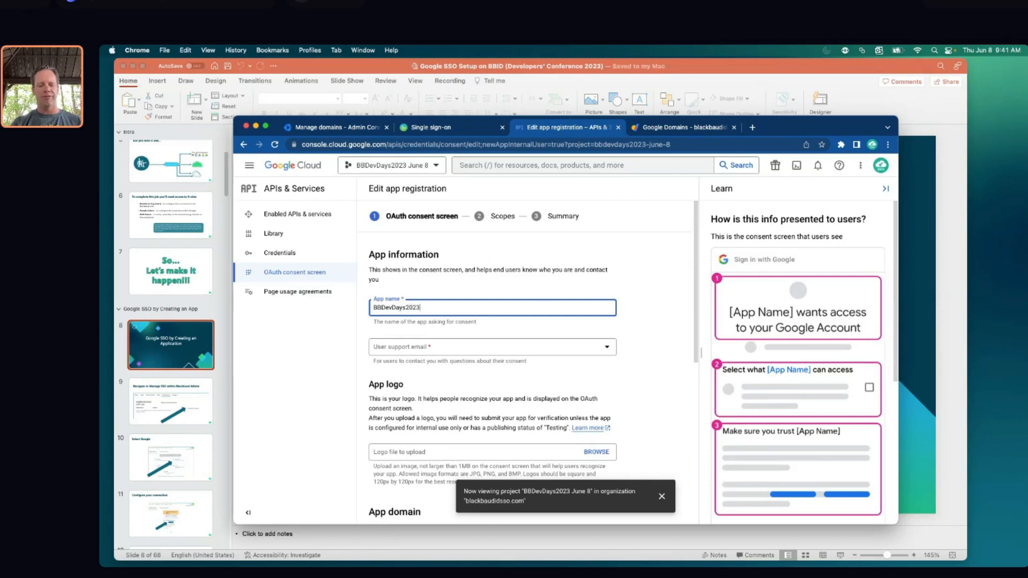
{"action": "type", "text": " June 8"}
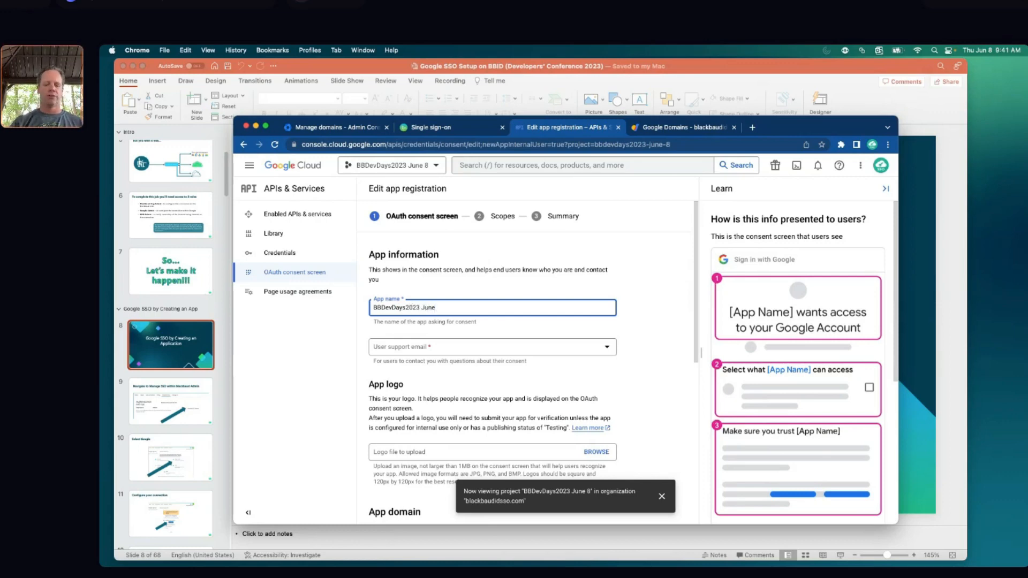
{"action": "left_click", "coordinate": [607, 347]}
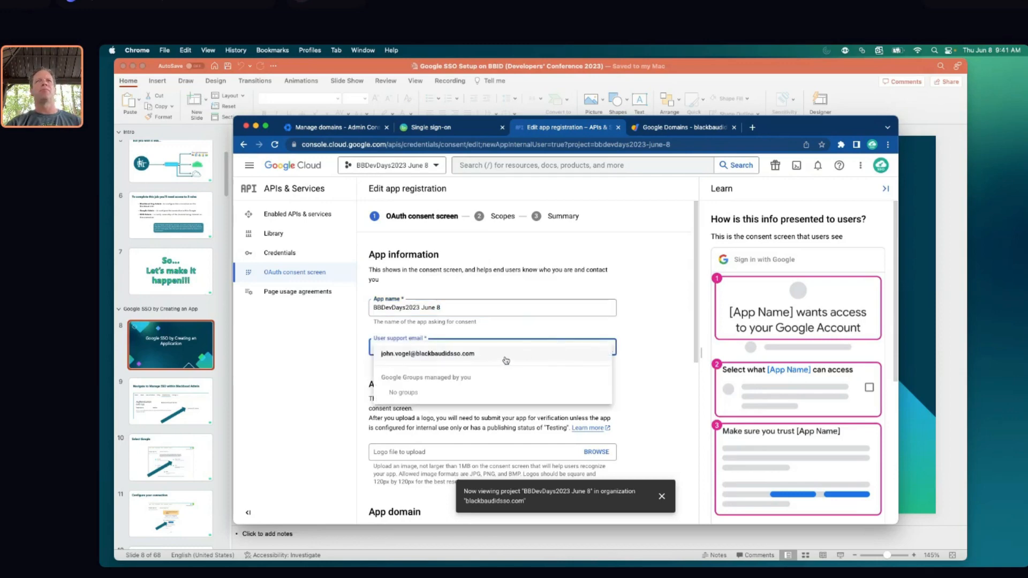
{"action": "left_click", "coordinate": [500, 356]}
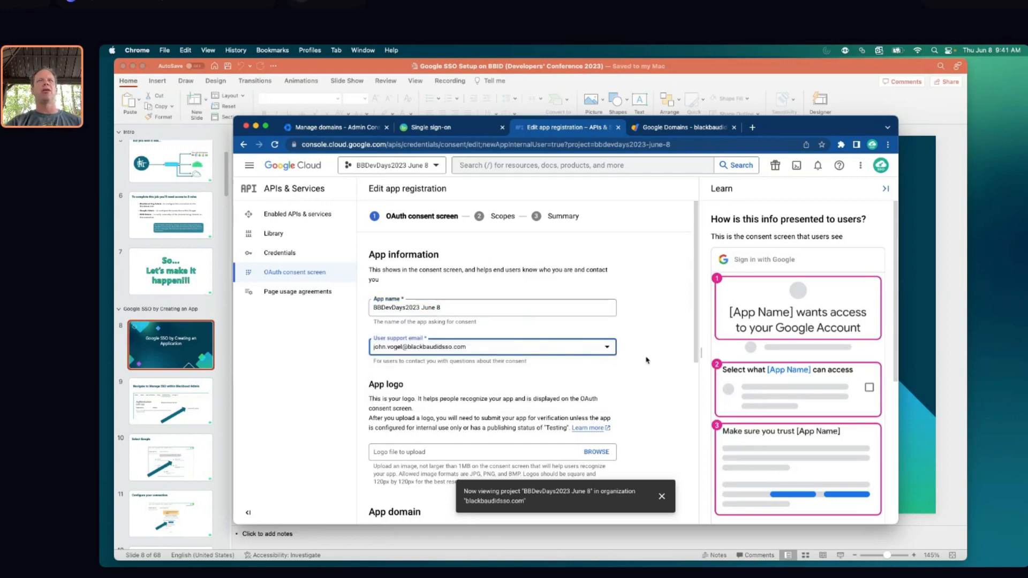
Add blackbaud.com, copied from the Blackbaud setup dialog, as authorized domain 1
{"action": "scroll", "coordinate": [647, 359], "scroll_direction": "down", "scroll_amount": 2}
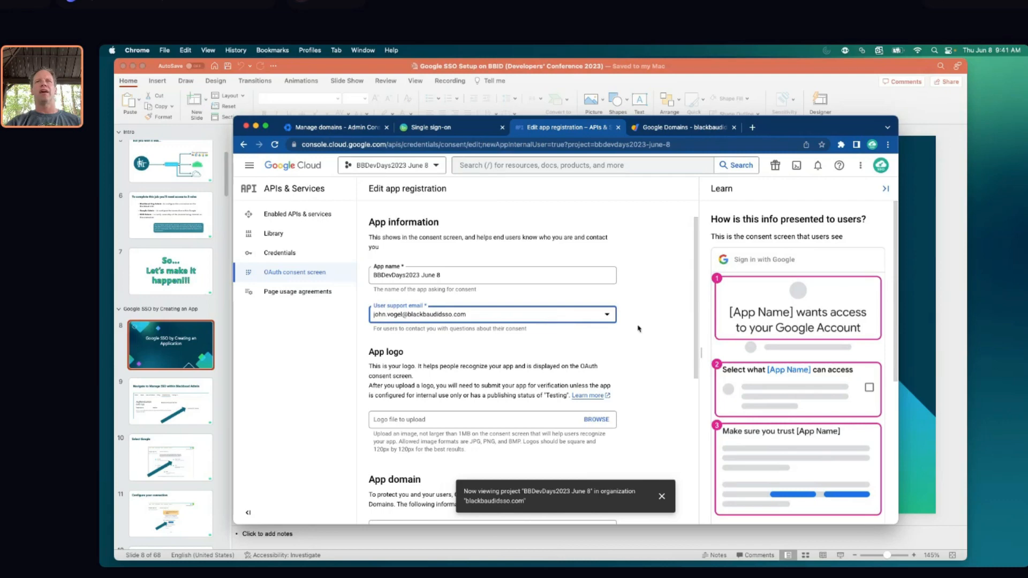
{"action": "scroll", "coordinate": [633, 320], "scroll_direction": "down", "scroll_amount": 1}
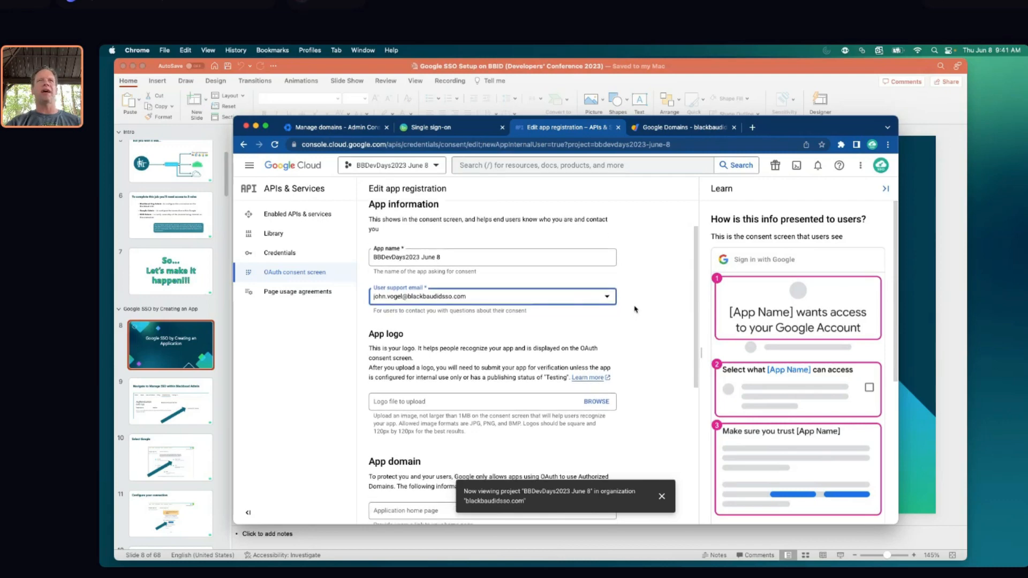
{"action": "scroll", "coordinate": [632, 307], "scroll_direction": "down", "scroll_amount": 2}
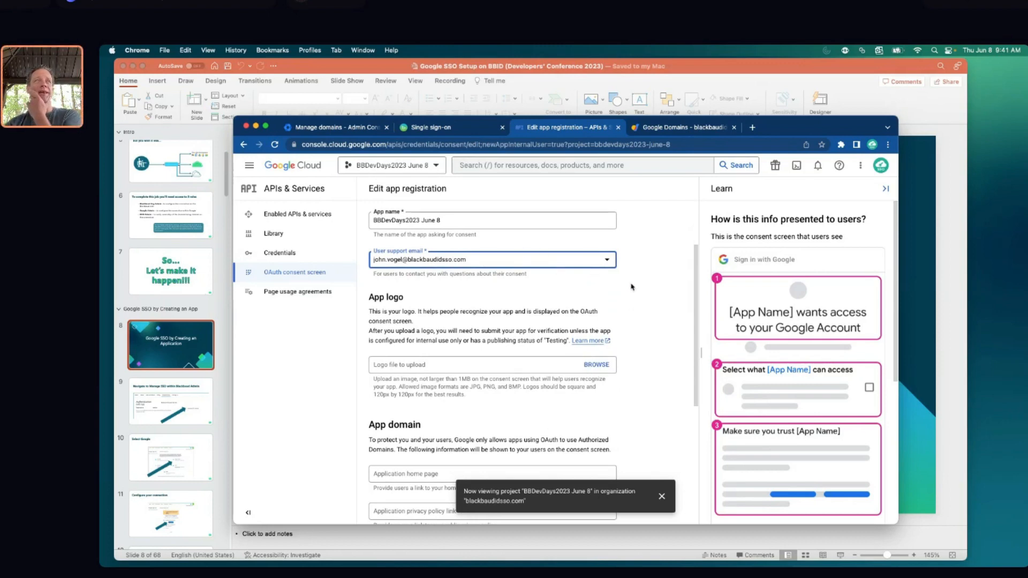
{"action": "scroll", "coordinate": [616, 299], "scroll_direction": "down", "scroll_amount": 1}
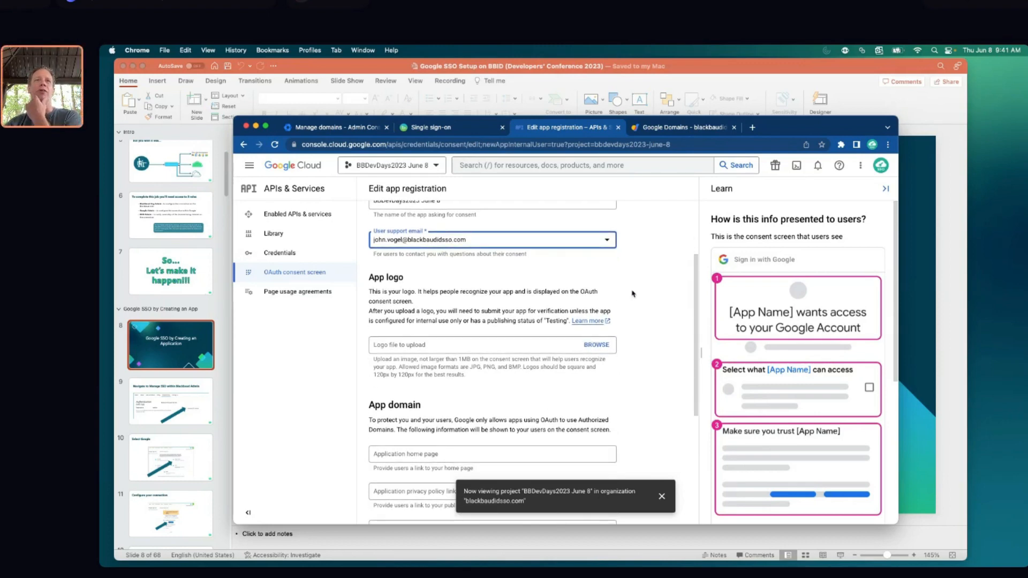
{"action": "scroll", "coordinate": [632, 292], "scroll_direction": "down", "scroll_amount": 1}
{"action": "scroll", "coordinate": [634, 289], "scroll_direction": "down", "scroll_amount": 3}
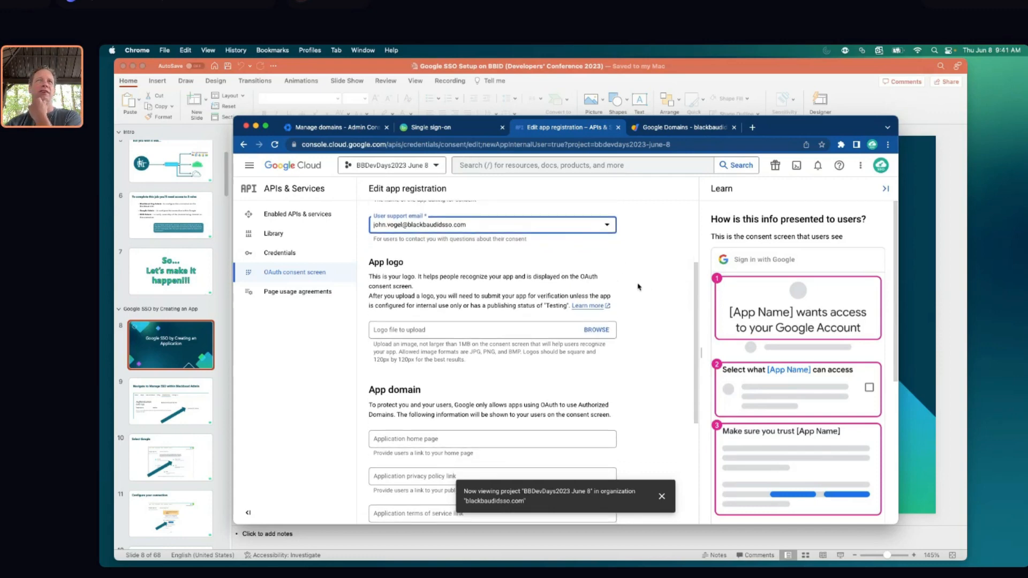
{"action": "scroll", "coordinate": [643, 286], "scroll_direction": "down", "scroll_amount": 6}
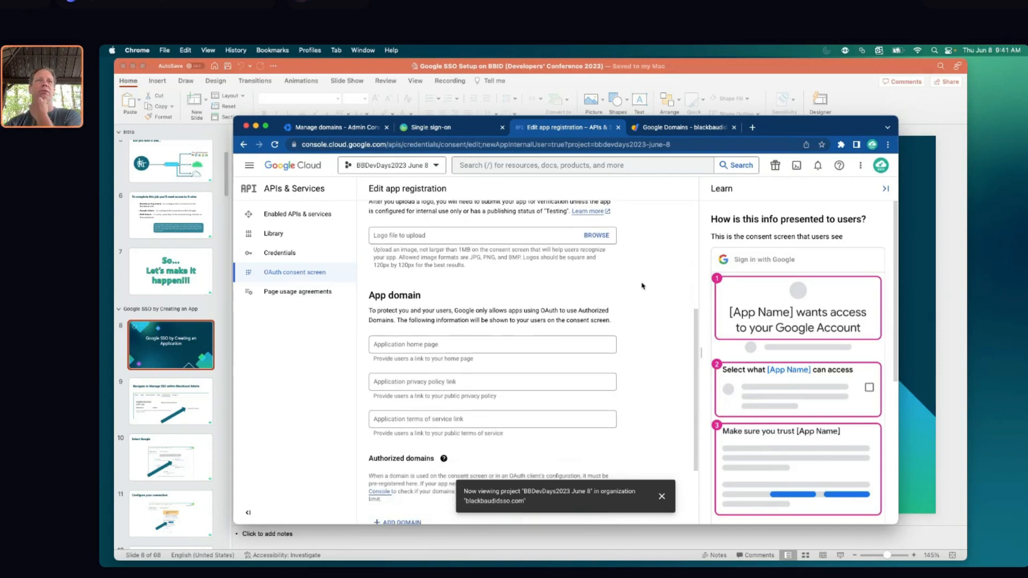
{"action": "scroll", "coordinate": [629, 315], "scroll_direction": "down", "scroll_amount": 1}
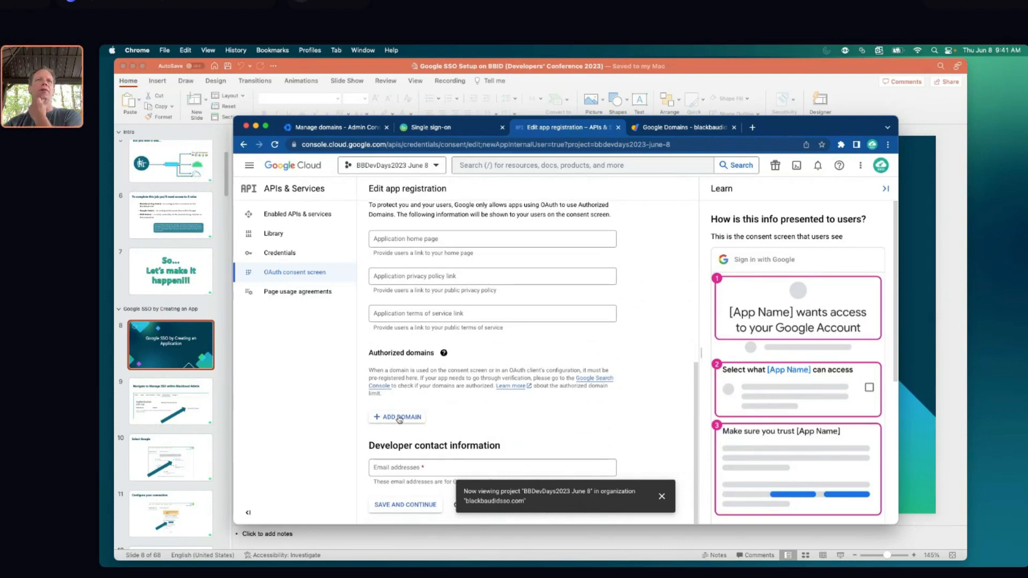
{"action": "scroll", "coordinate": [426, 408], "scroll_direction": "up", "scroll_amount": 7}
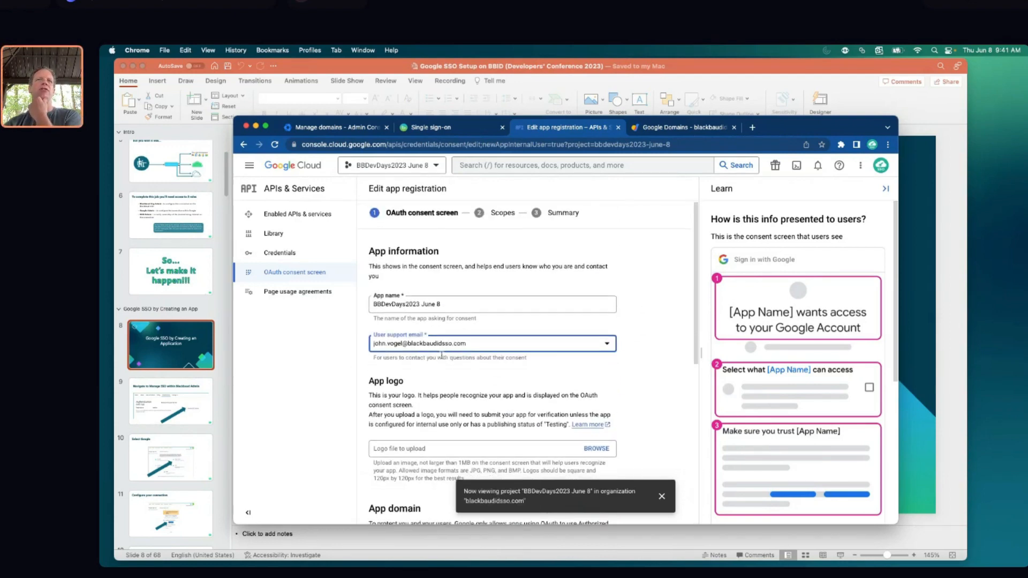
{"action": "scroll", "coordinate": [400, 280], "scroll_direction": "down", "scroll_amount": 4}
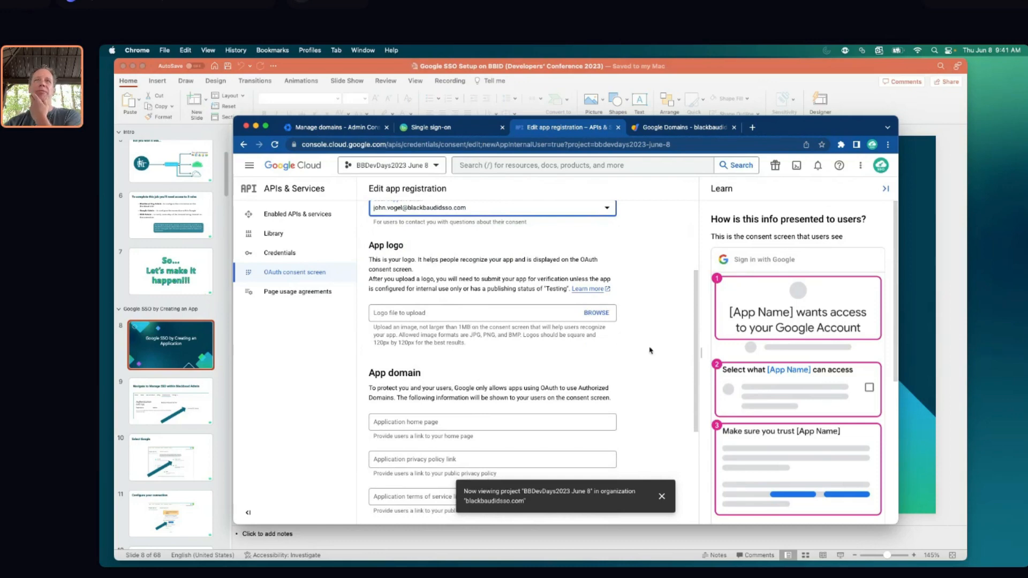
{"action": "scroll", "coordinate": [589, 340], "scroll_direction": "down", "scroll_amount": 2}
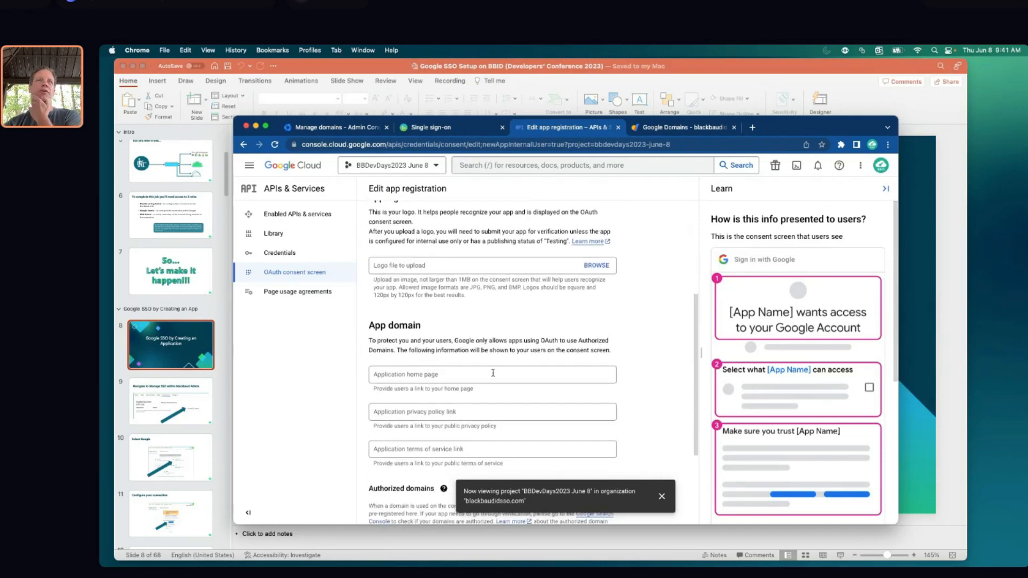
{"action": "scroll", "coordinate": [492, 374], "scroll_direction": "down", "scroll_amount": 1}
{"action": "scroll", "coordinate": [490, 368], "scroll_direction": "down", "scroll_amount": 1}
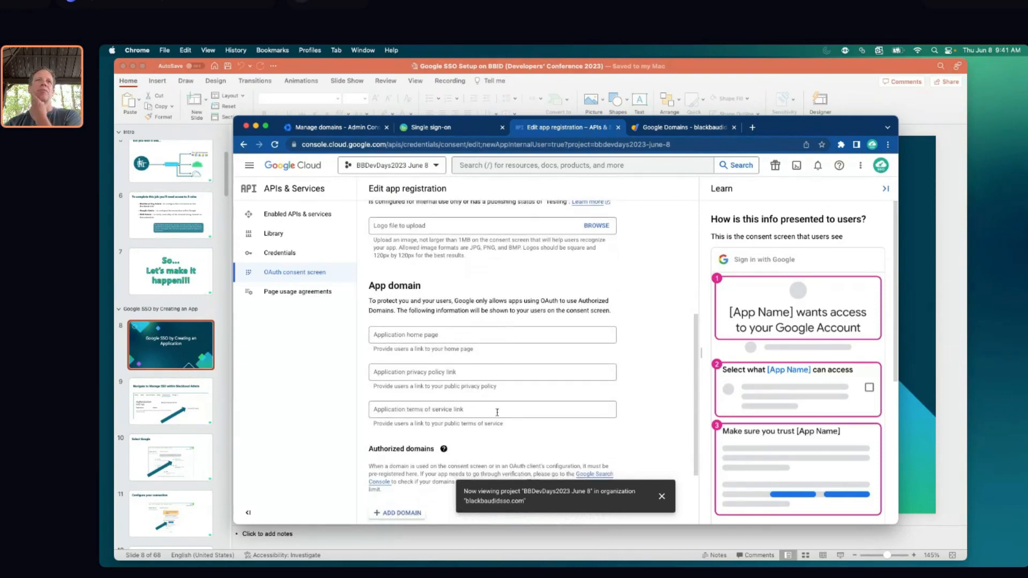
{"action": "scroll", "coordinate": [497, 413], "scroll_direction": "down", "scroll_amount": 3}
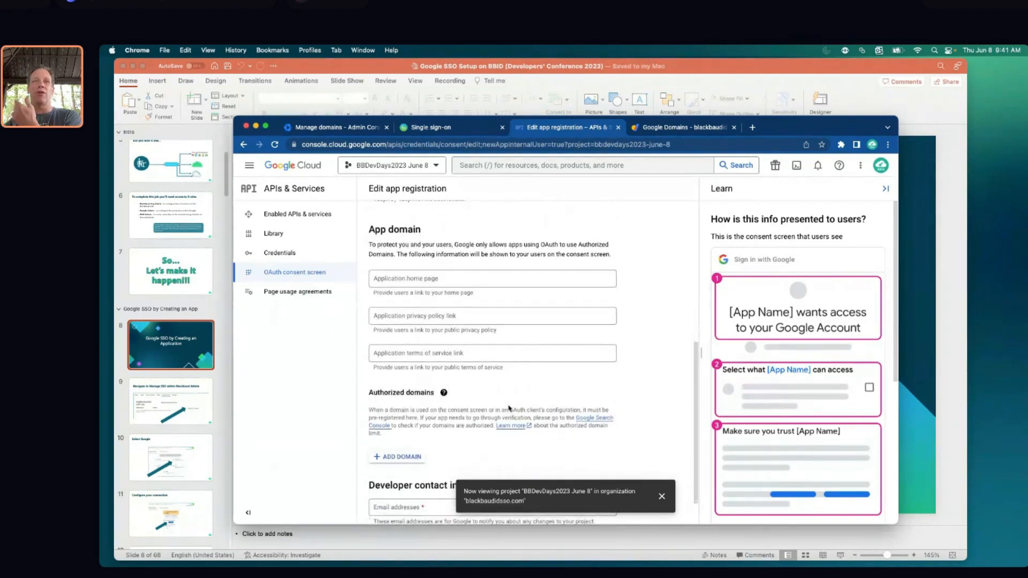
{"action": "scroll", "coordinate": [509, 408], "scroll_direction": "down", "scroll_amount": 2}
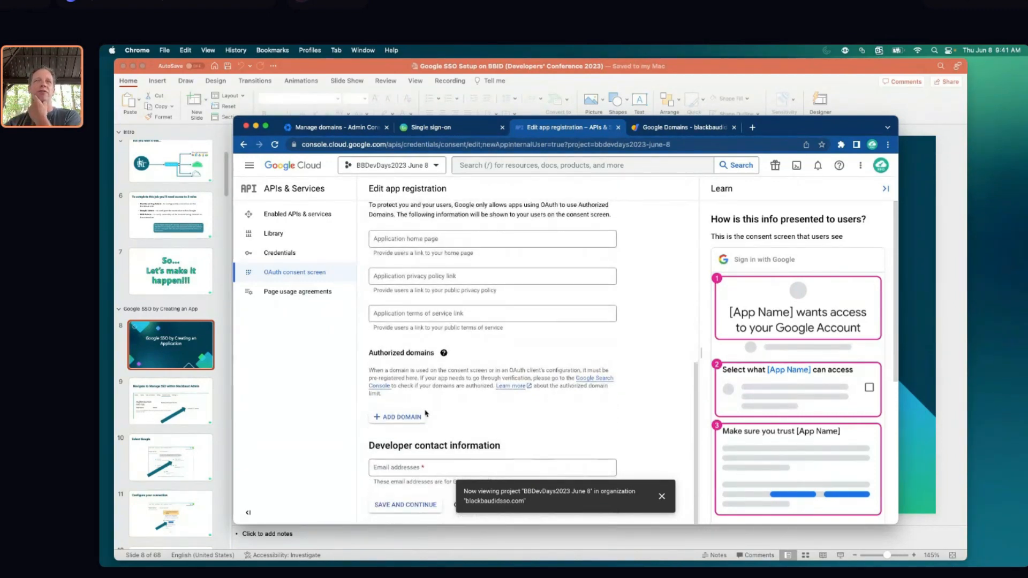
{"action": "left_click", "coordinate": [401, 419]}
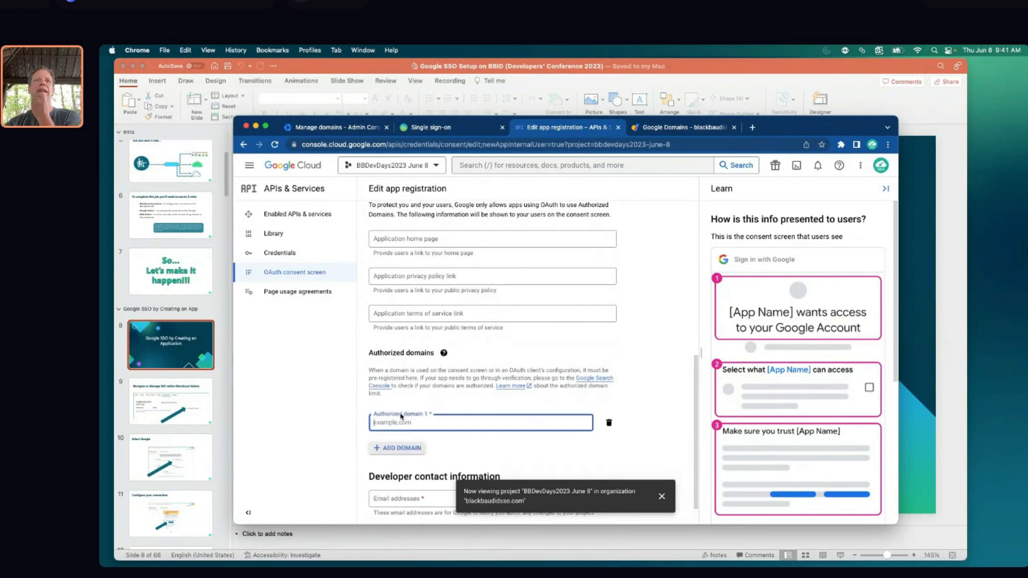
{"action": "left_click", "coordinate": [452, 125]}
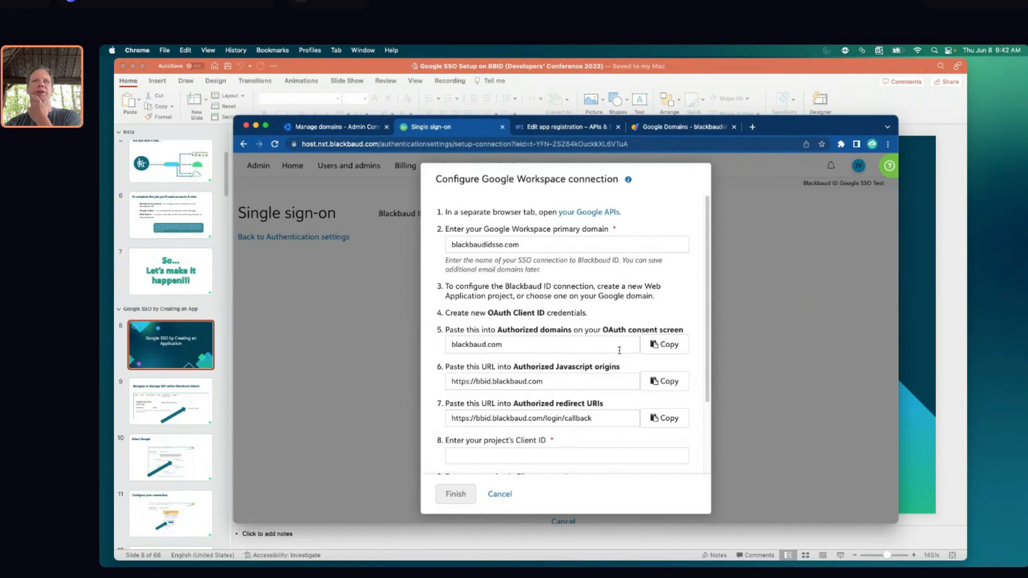
{"action": "left_click", "coordinate": [664, 344]}
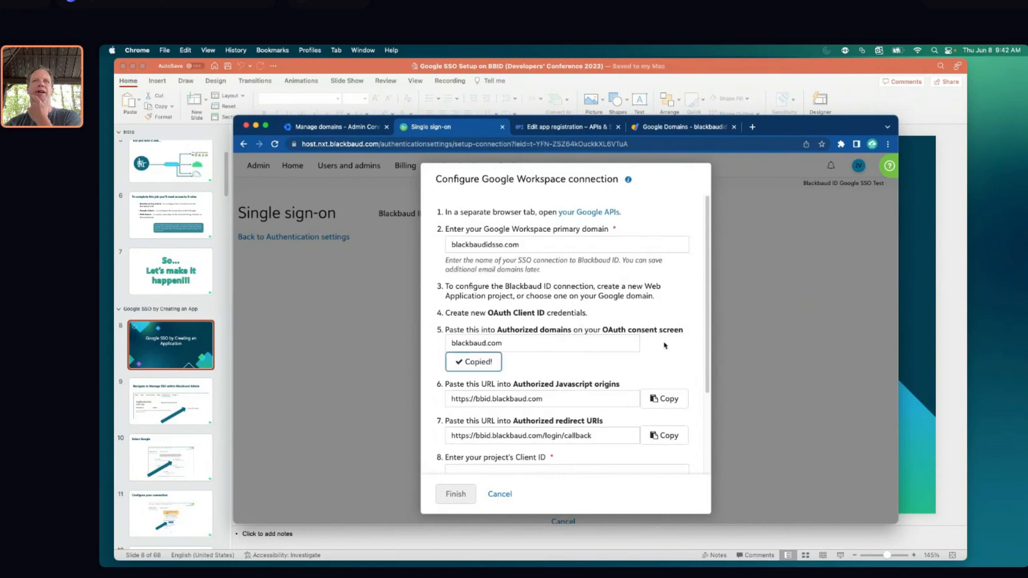
{"action": "left_click", "coordinate": [562, 126]}
{"action": "key", "text": "super+v"}
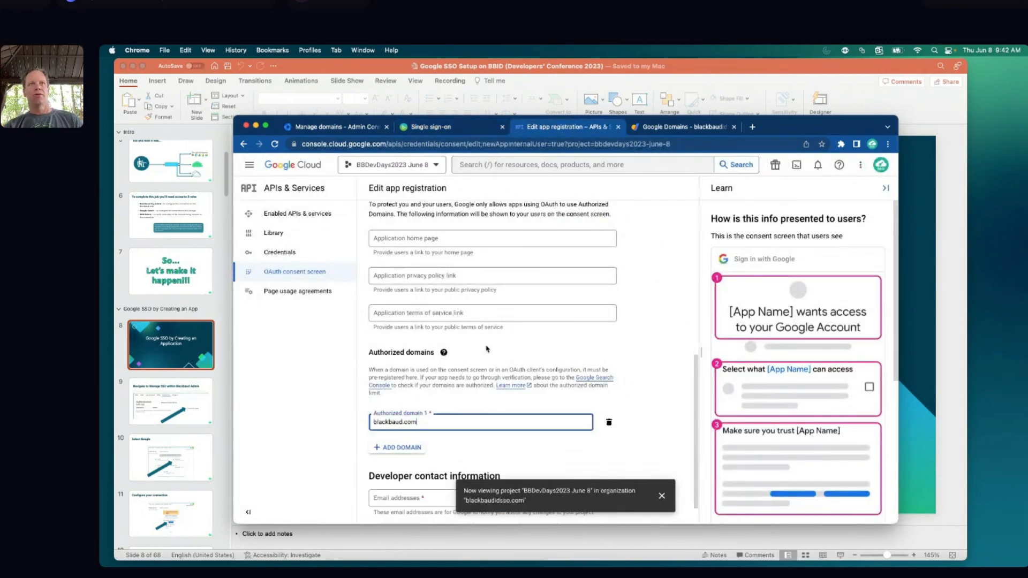
{"action": "scroll", "coordinate": [666, 384], "scroll_direction": "down", "scroll_amount": 2}
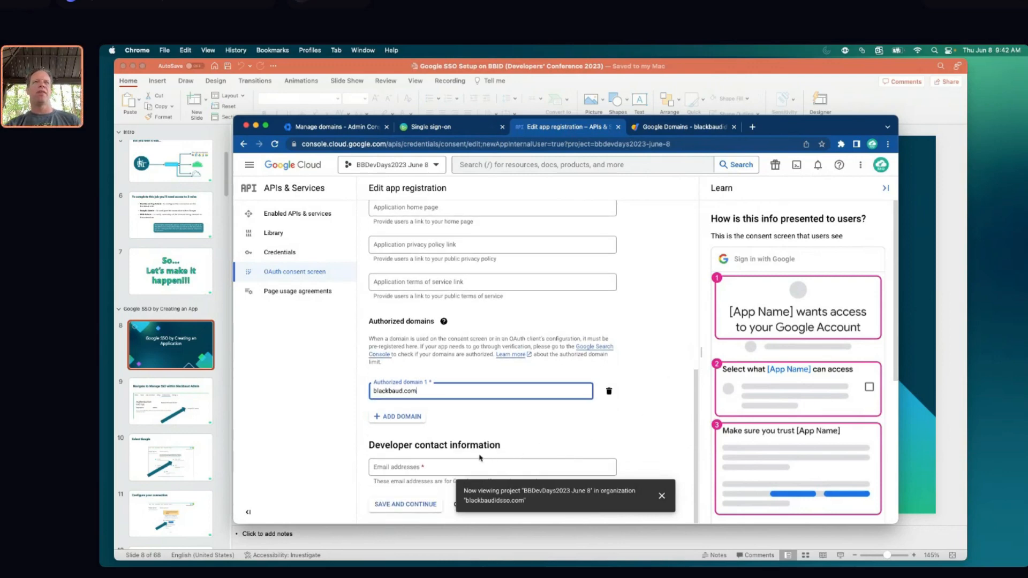
{"action": "left_click", "coordinate": [399, 468]}
{"action": "scroll", "coordinate": [411, 435], "scroll_direction": "up", "scroll_amount": 5}
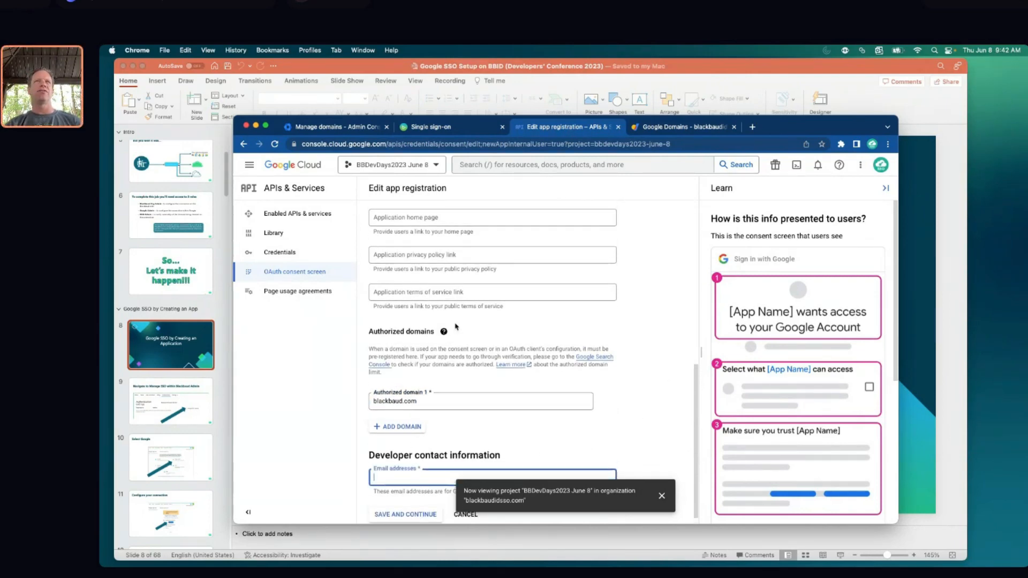
Copy the account's email address from the user support email choices
{"action": "scroll", "coordinate": [414, 310], "scroll_direction": "up", "scroll_amount": 3}
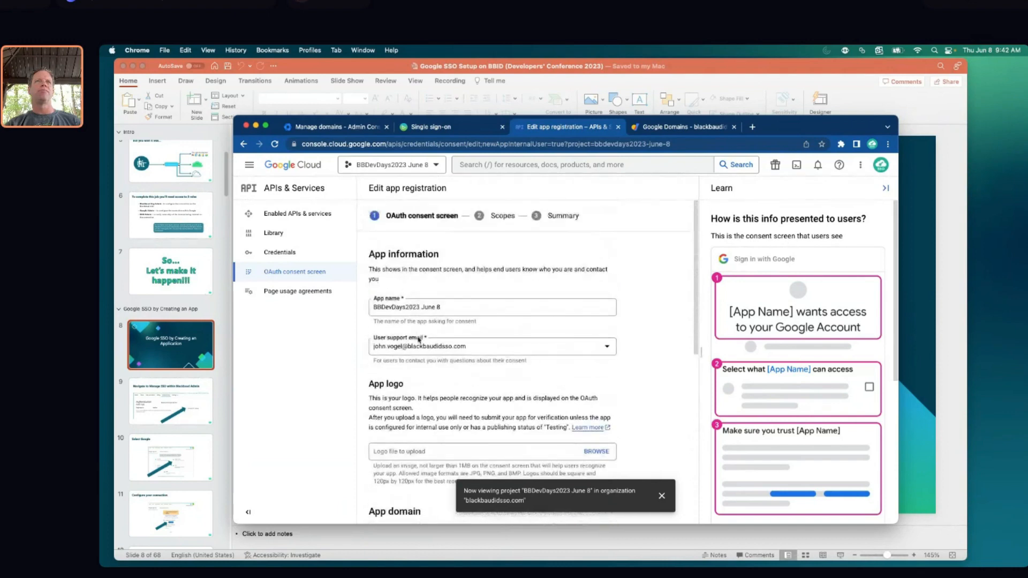
{"action": "left_click", "coordinate": [420, 351]}
{"action": "right_click", "coordinate": [421, 353]}
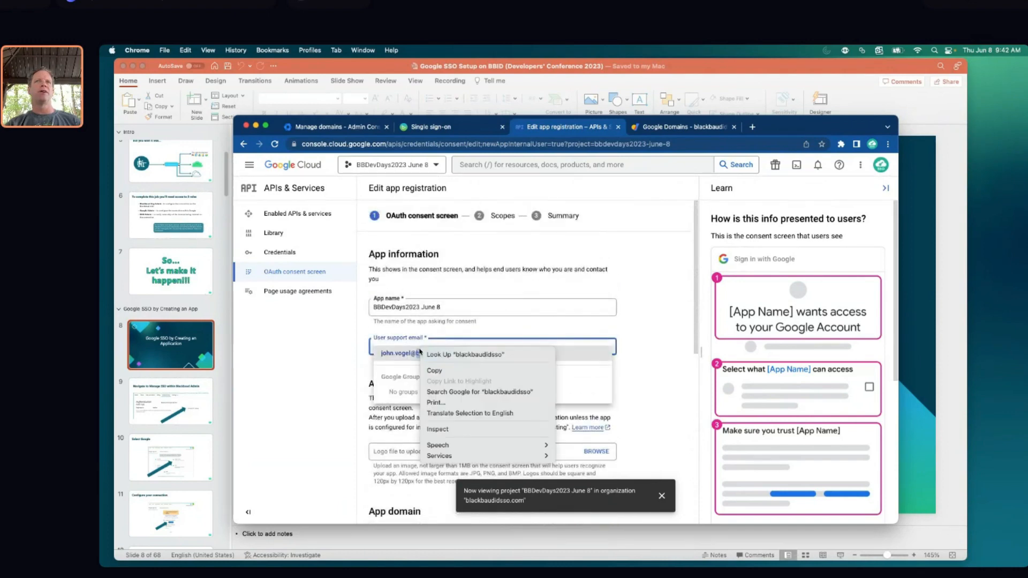
{"action": "left_click", "coordinate": [437, 370]}
{"action": "left_click", "coordinate": [649, 386]}
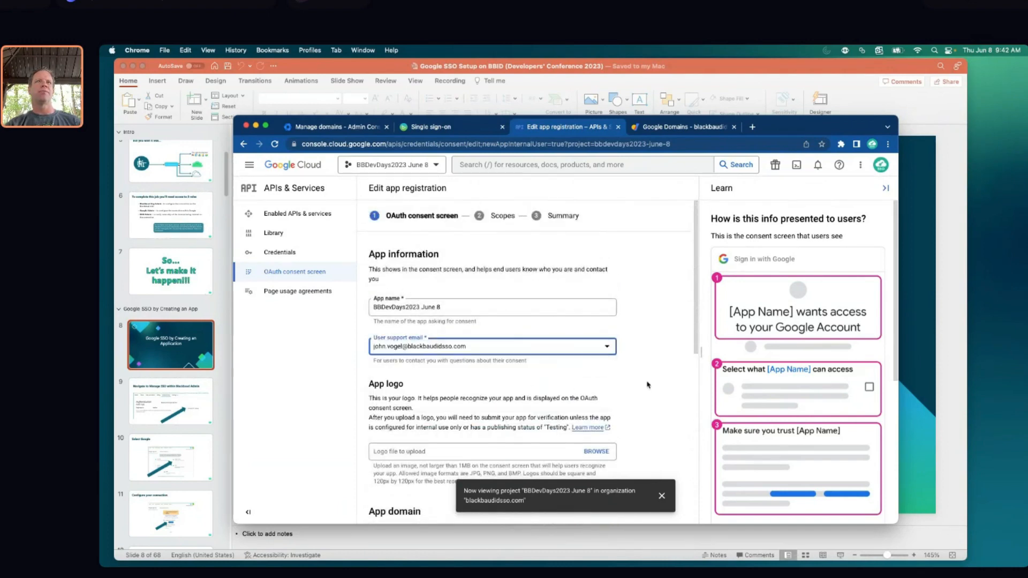
Replace the rejected developer contact address with a valid email and dismiss the project notification
{"action": "scroll", "coordinate": [589, 375], "scroll_direction": "down", "scroll_amount": 8}
{"action": "left_click", "coordinate": [390, 464]}
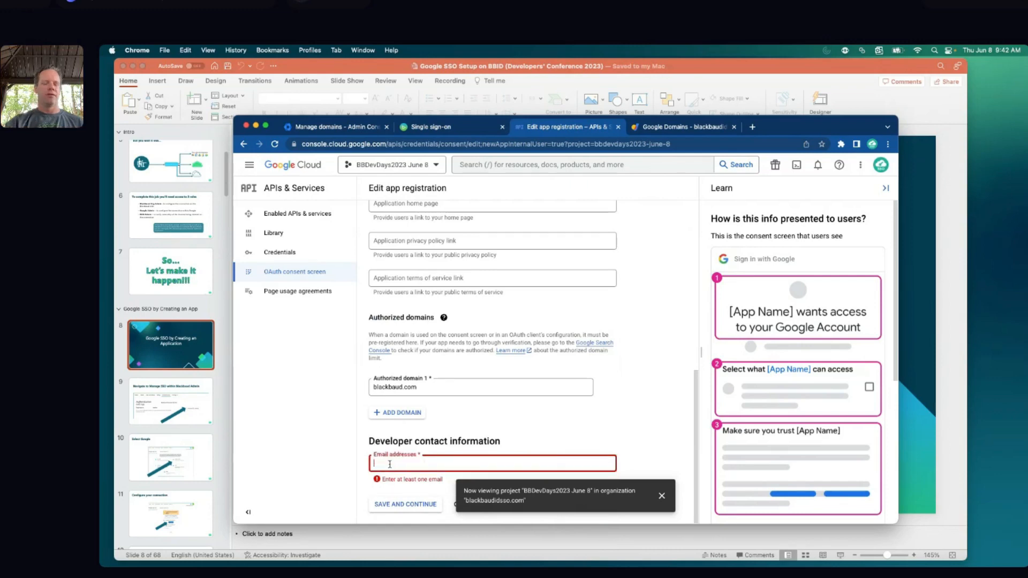
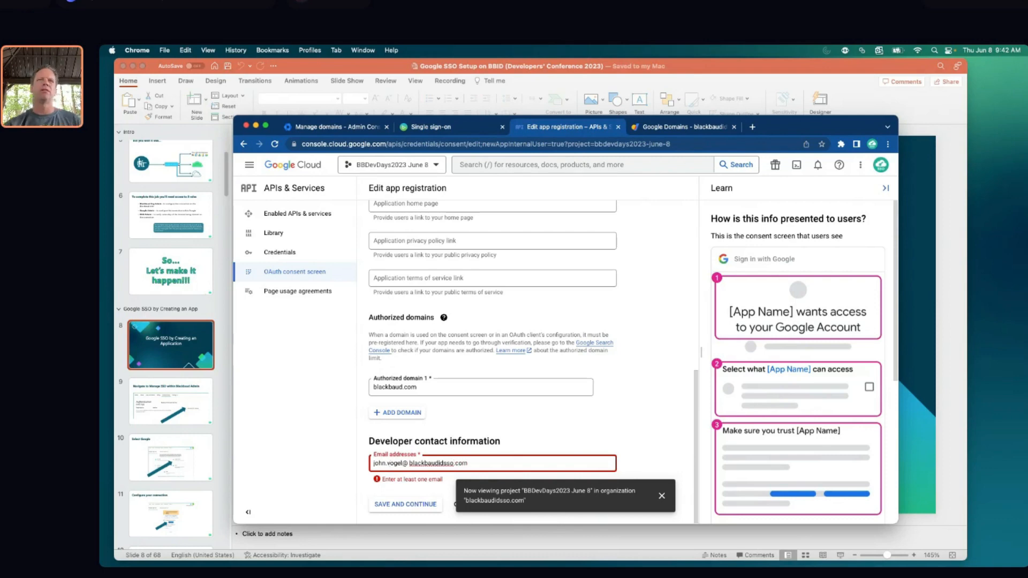
{"action": "key", "text": "Return"}
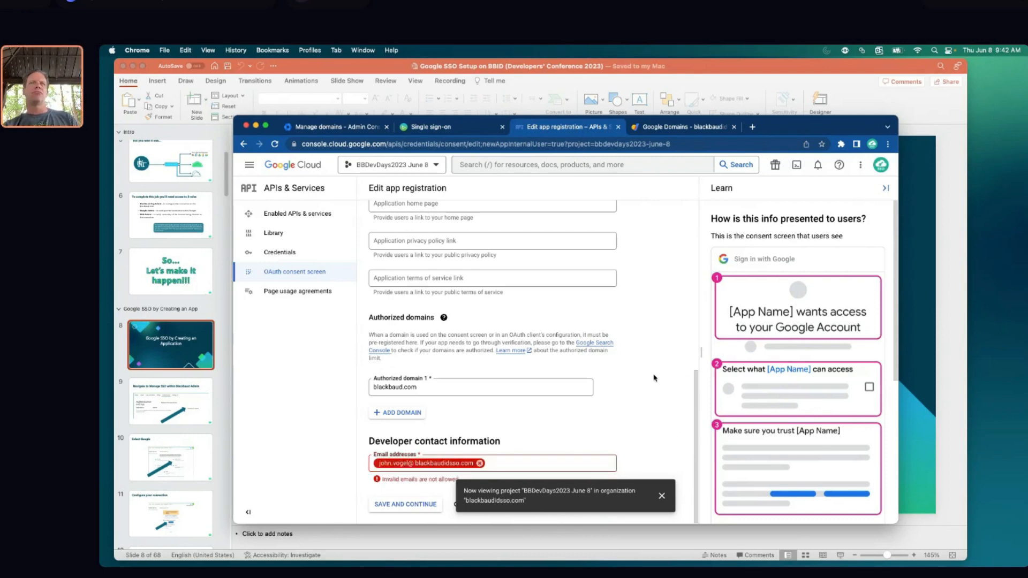
{"action": "double_click", "coordinate": [412, 463]}
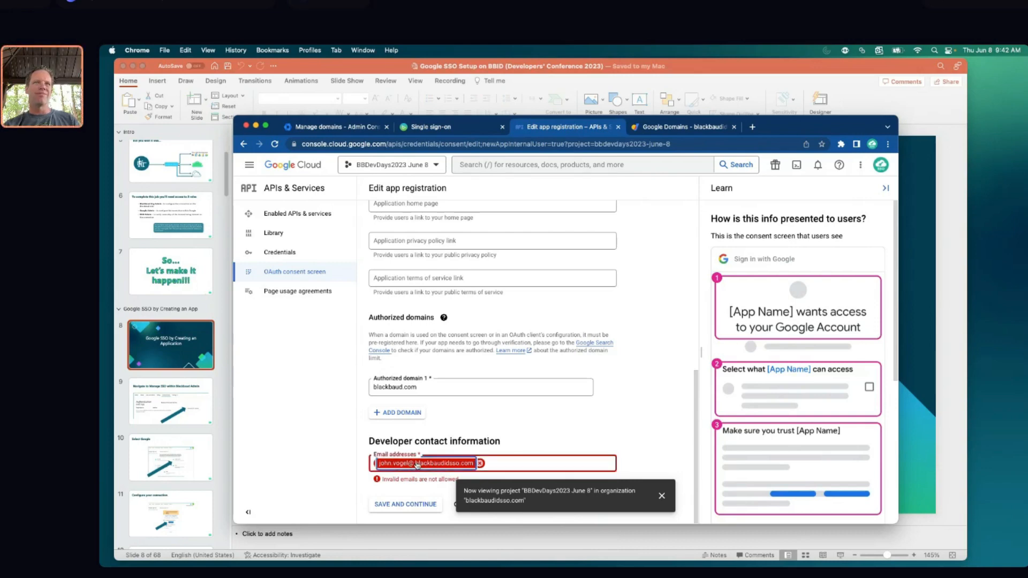
{"action": "left_click", "coordinate": [480, 463]}
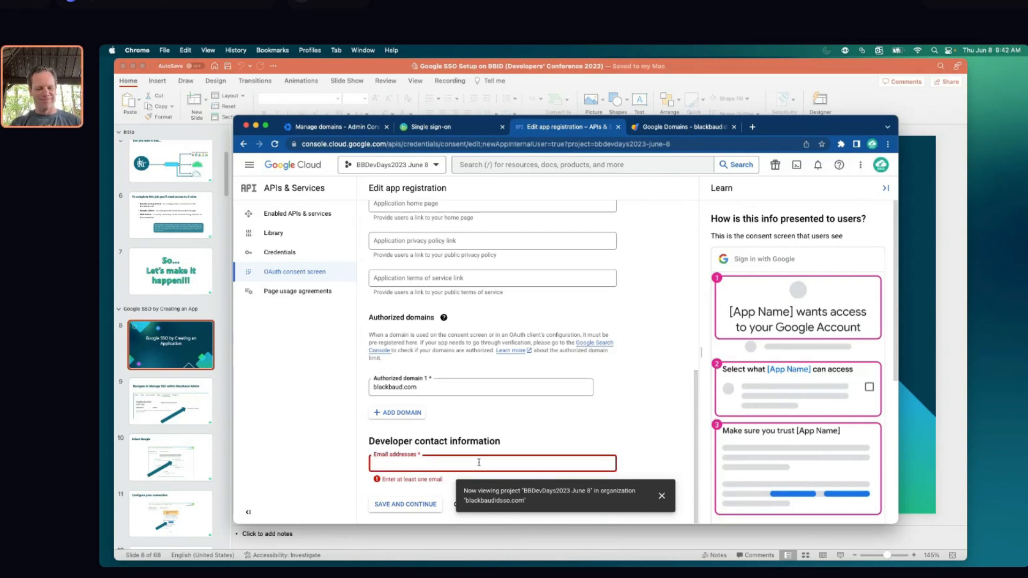
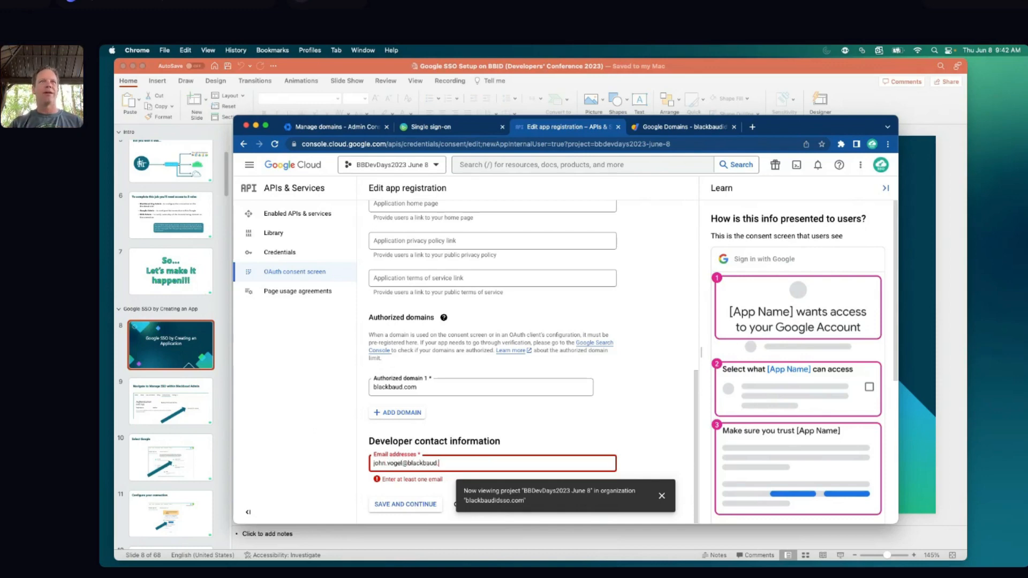
{"action": "left_click", "coordinate": [662, 496]}
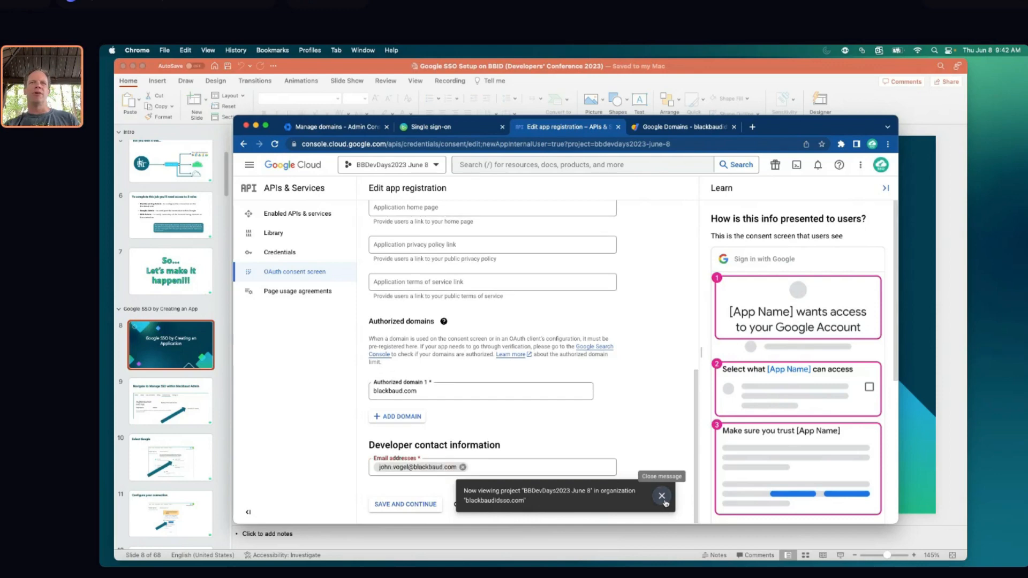
Save the app information and review the empty Scopes step without adding any scopes
{"action": "left_click", "coordinate": [410, 506]}
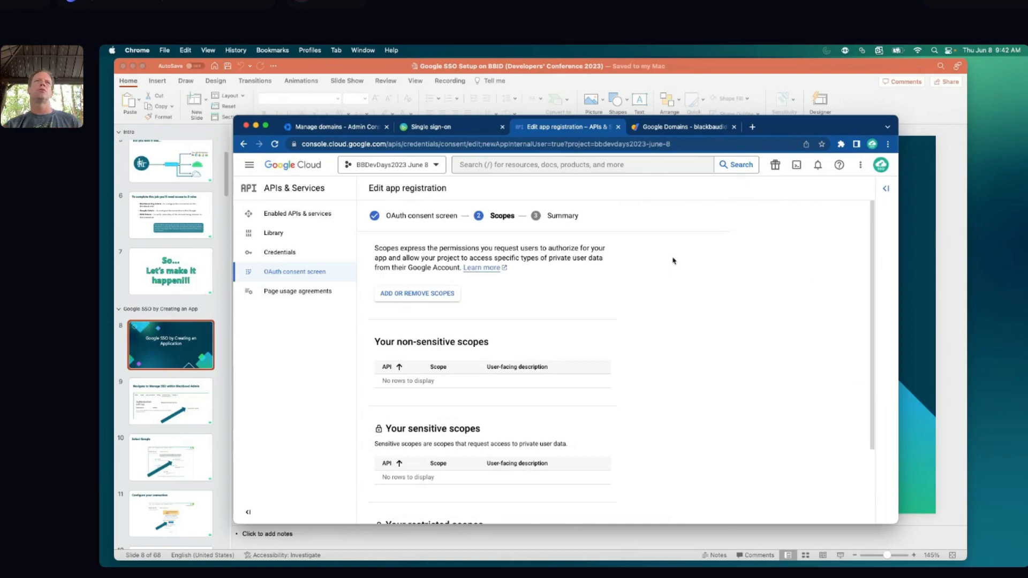
{"action": "scroll", "coordinate": [673, 256], "scroll_direction": "down", "scroll_amount": 4}
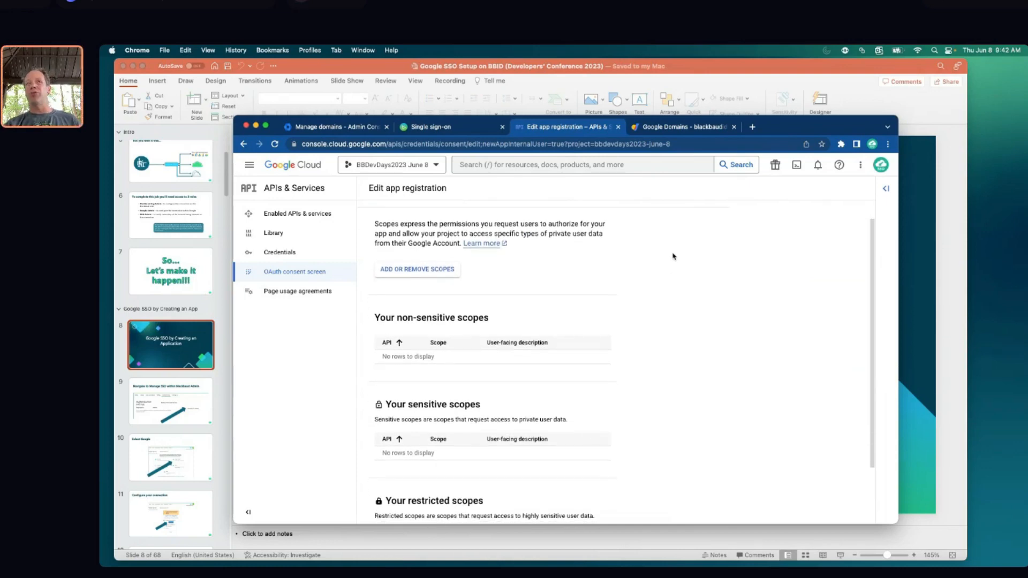
{"action": "scroll", "coordinate": [673, 257], "scroll_direction": "up", "scroll_amount": 4}
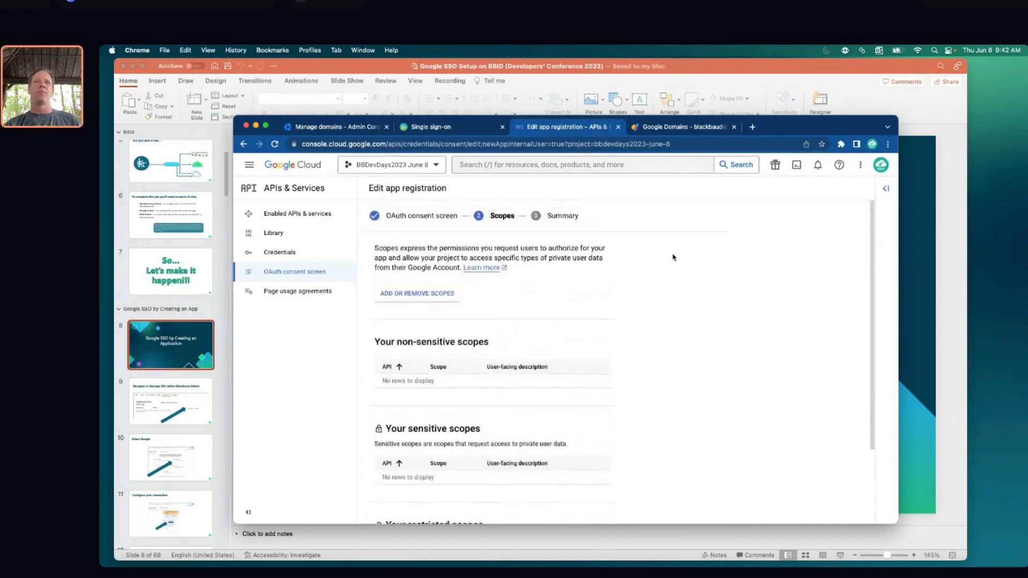
{"action": "scroll", "coordinate": [673, 257], "scroll_direction": "down", "scroll_amount": 4}
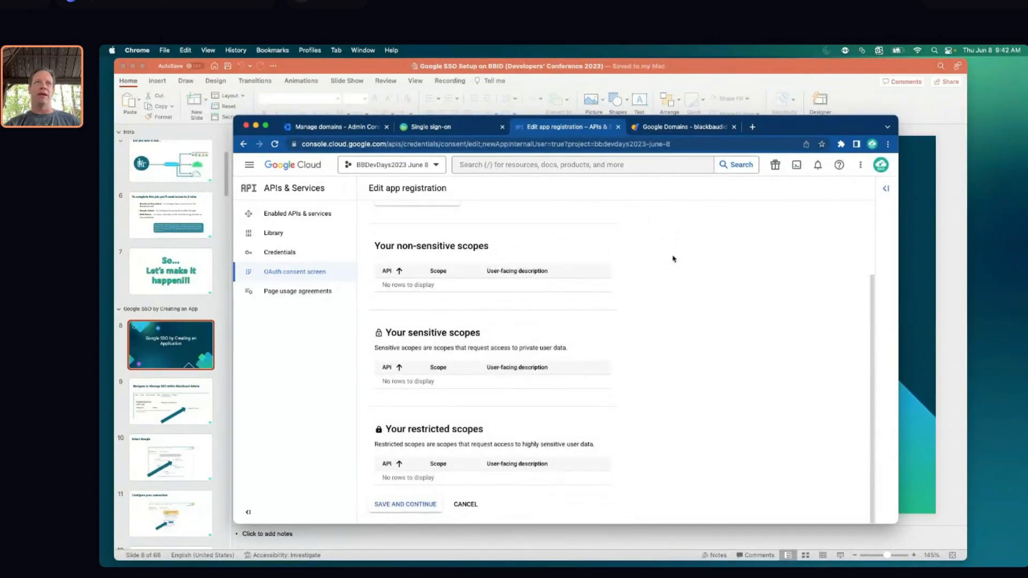
{"action": "scroll", "coordinate": [673, 259], "scroll_direction": "up", "scroll_amount": 4}
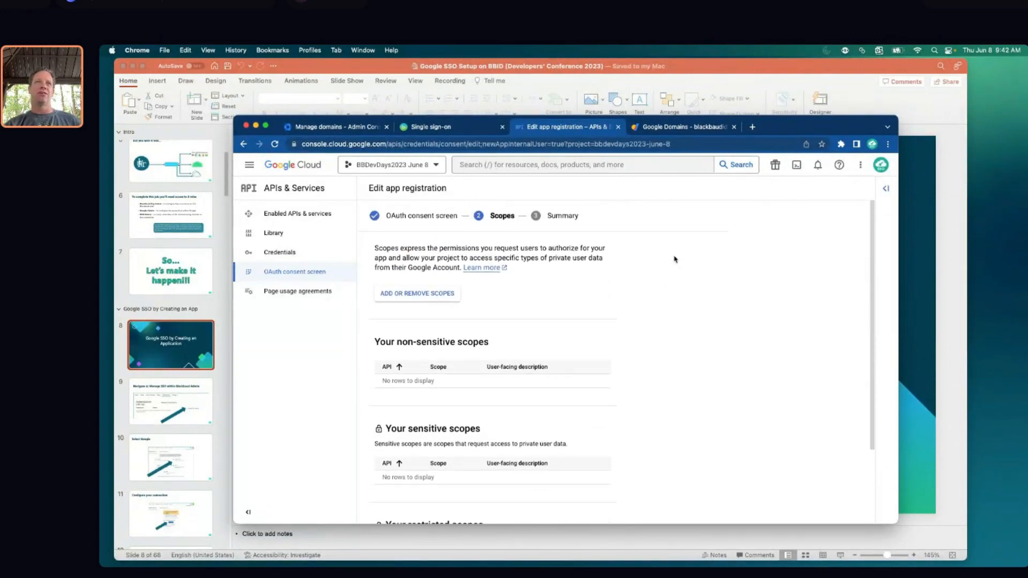
{"action": "scroll", "coordinate": [647, 320], "scroll_direction": "down", "scroll_amount": 1}
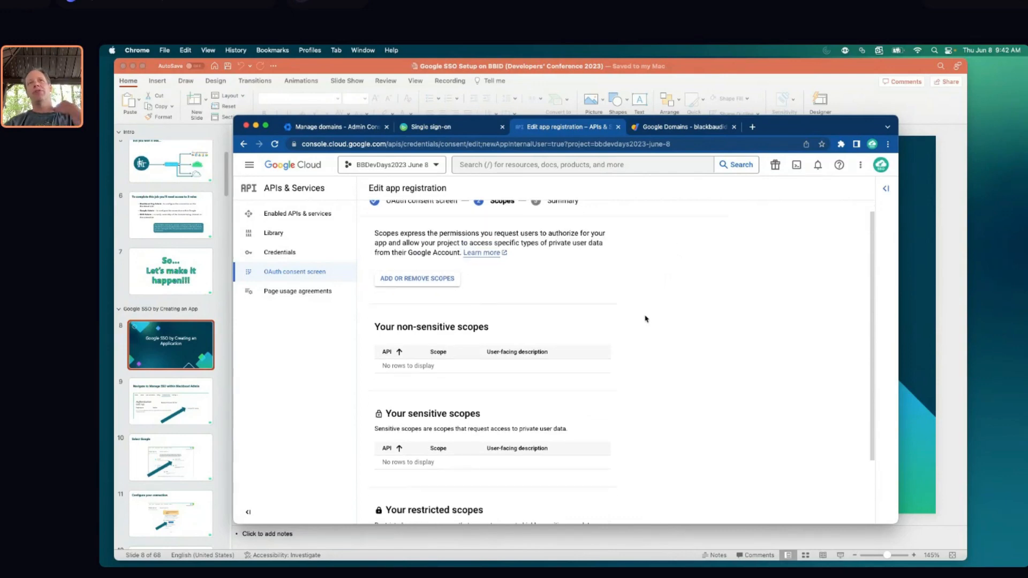
{"action": "scroll", "coordinate": [645, 319], "scroll_direction": "down", "scroll_amount": 3}
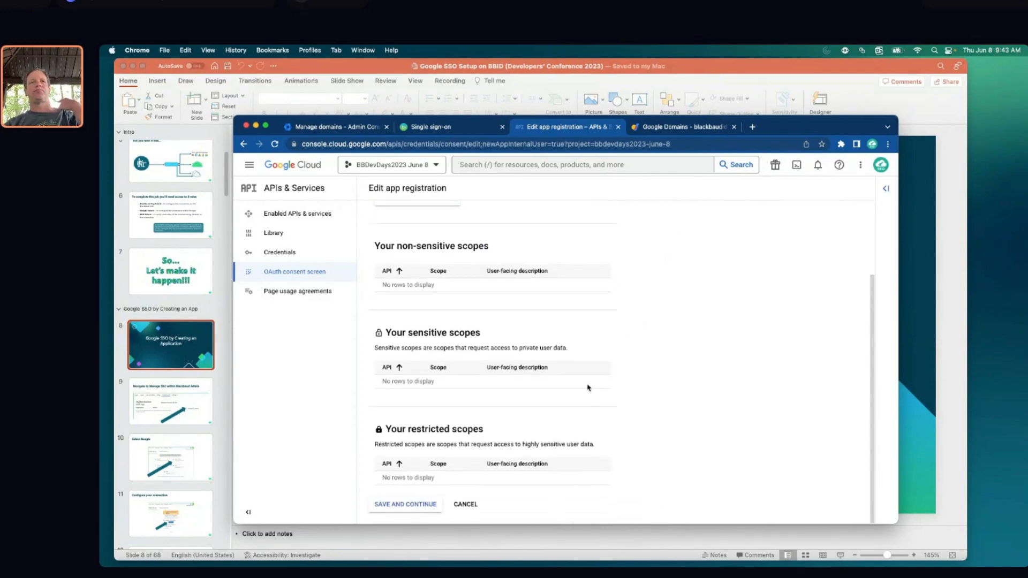
Skip scopes, review the Summary, and return to the OAuth consent screen dashboard
{"action": "left_click", "coordinate": [411, 505]}
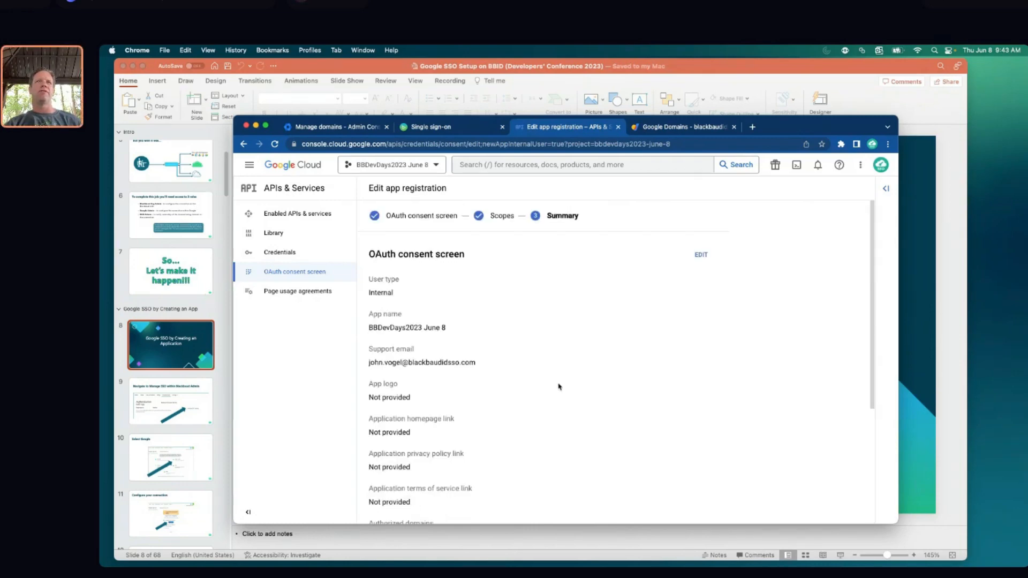
{"action": "scroll", "coordinate": [564, 287], "scroll_direction": "down", "scroll_amount": 2}
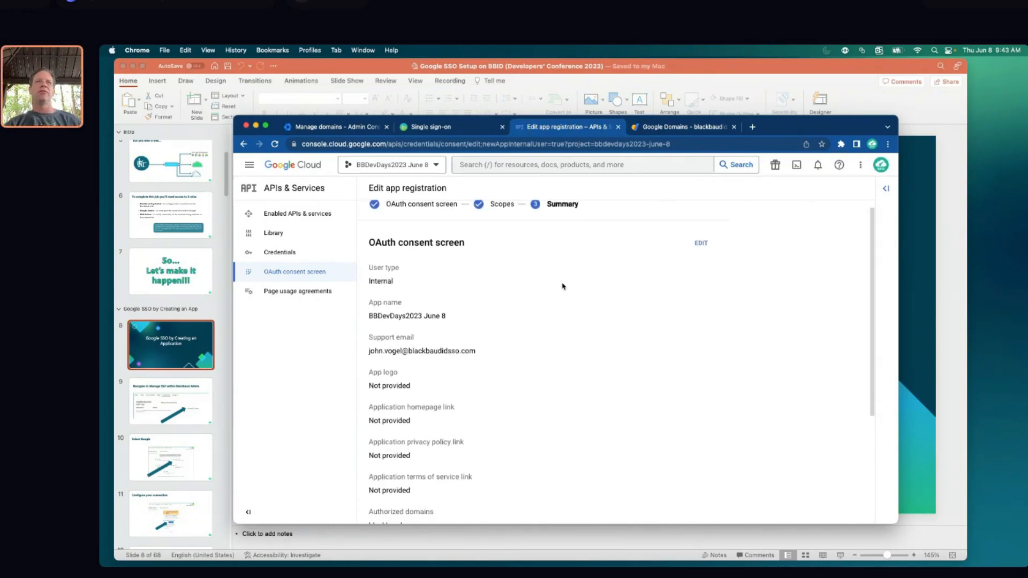
{"action": "scroll", "coordinate": [563, 287], "scroll_direction": "down", "scroll_amount": 4}
{"action": "scroll", "coordinate": [571, 287], "scroll_direction": "up", "scroll_amount": 4}
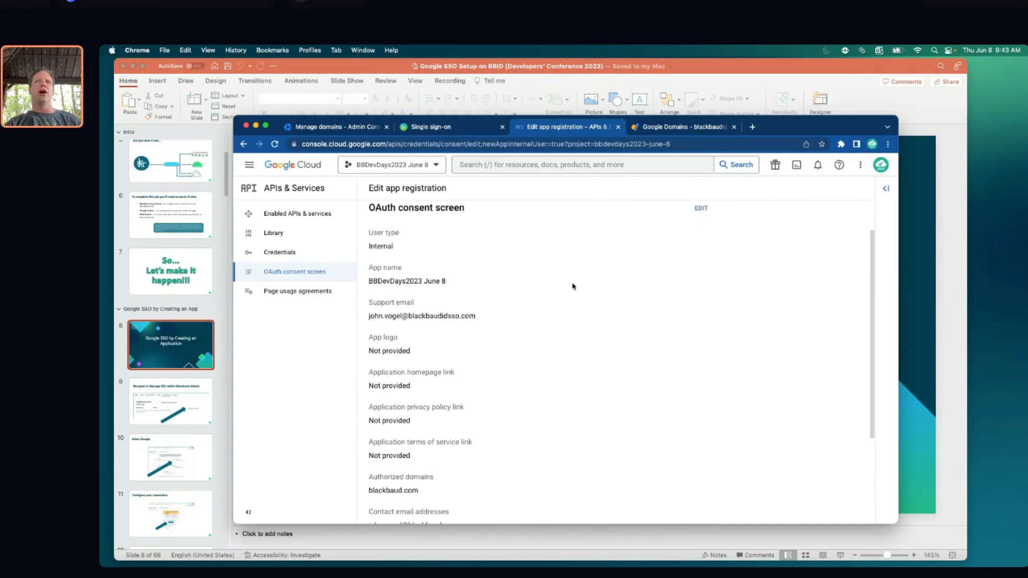
{"action": "scroll", "coordinate": [572, 287], "scroll_direction": "down", "scroll_amount": 5}
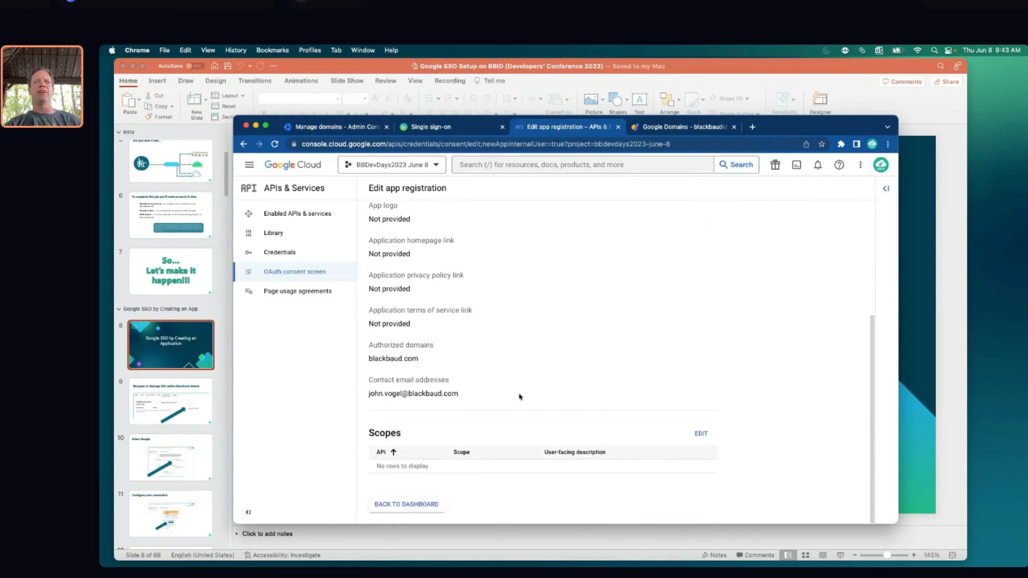
{"action": "left_click", "coordinate": [412, 504]}
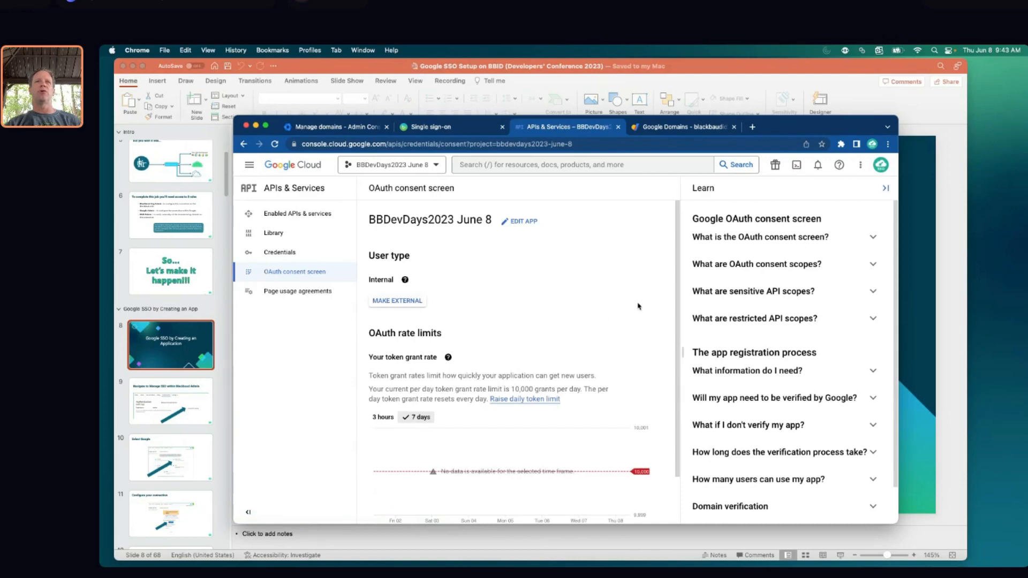
Copy the JavaScript origin URL from Blackbaud's step 6, then hide the Cloud consent screen's Learn panel
{"action": "left_click", "coordinate": [439, 128]}
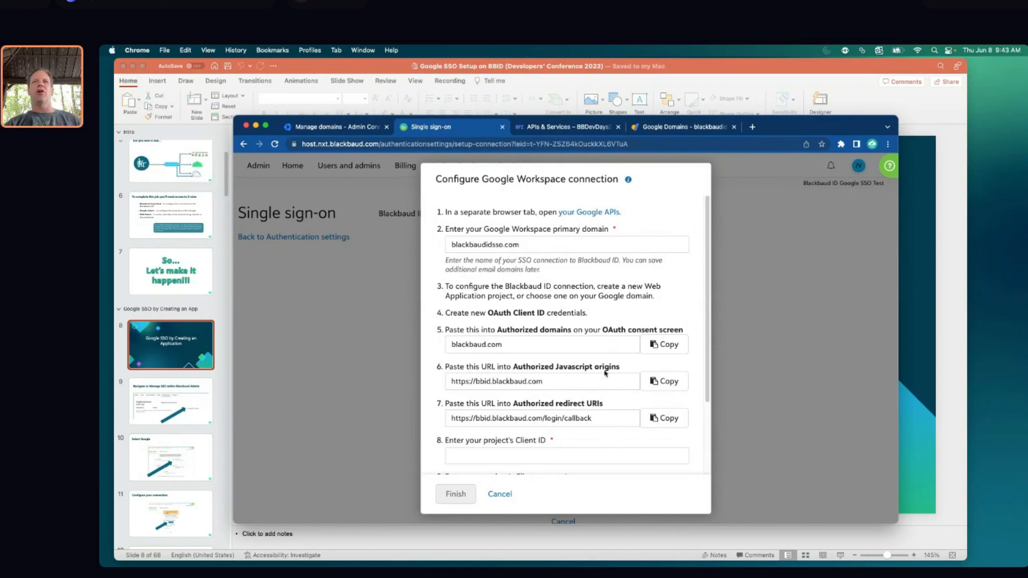
{"action": "left_click", "coordinate": [667, 382]}
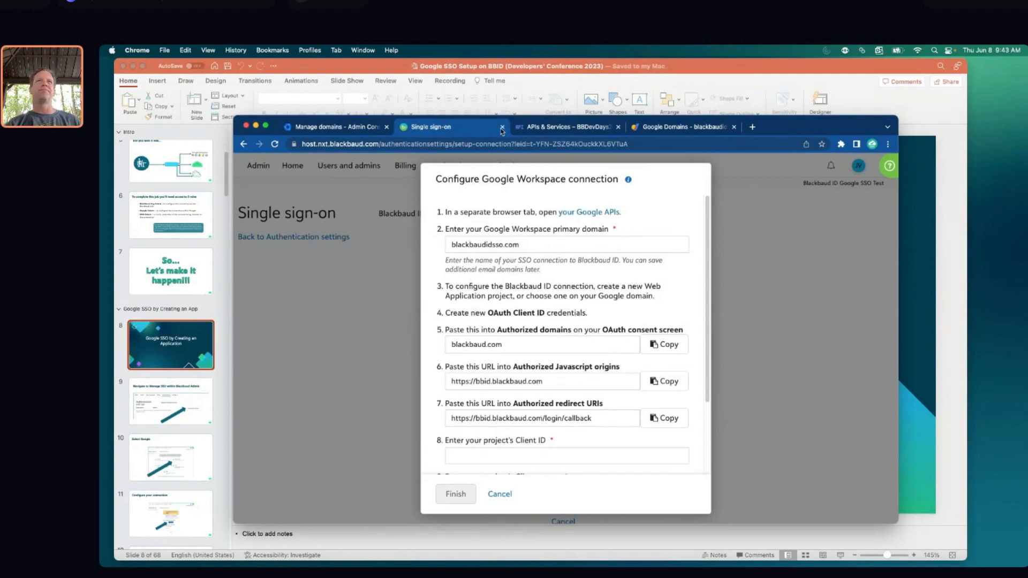
{"action": "left_click", "coordinate": [537, 127]}
{"action": "scroll", "coordinate": [563, 300], "scroll_direction": "down", "scroll_amount": 2}
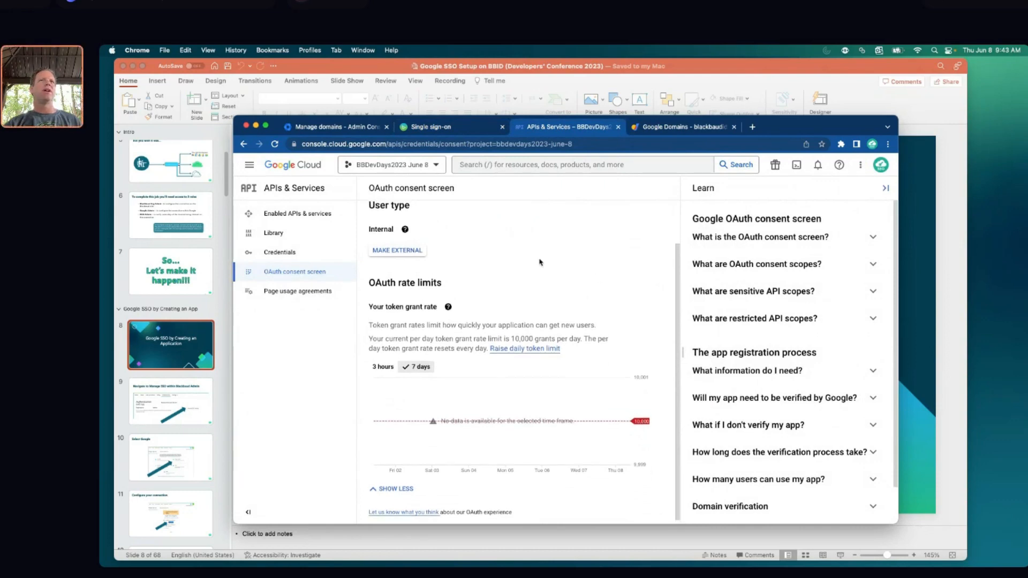
{"action": "scroll", "coordinate": [563, 278], "scroll_direction": "up", "scroll_amount": 2}
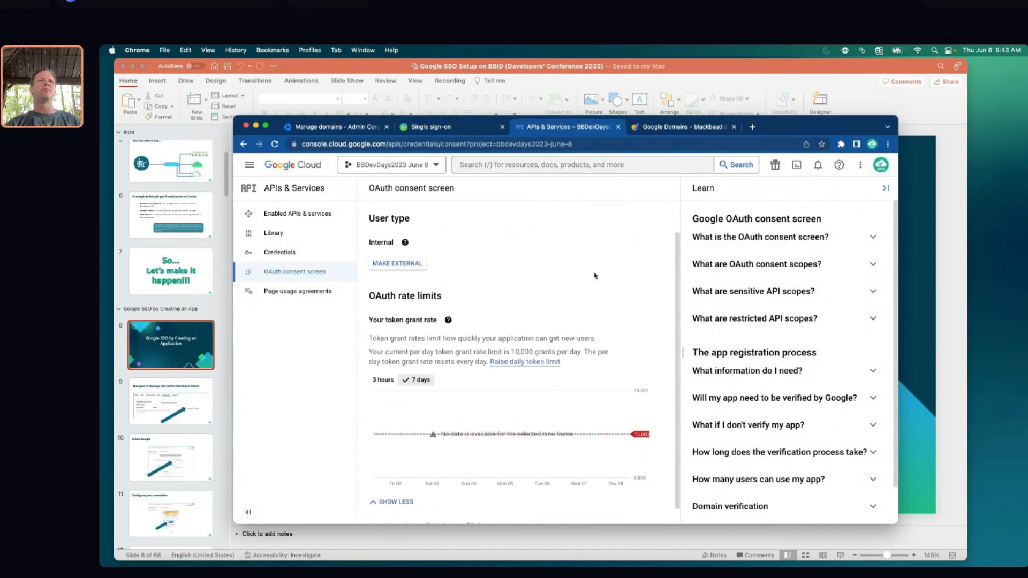
{"action": "left_click", "coordinate": [886, 188]}
{"action": "scroll", "coordinate": [516, 298], "scroll_direction": "up", "scroll_amount": 1}
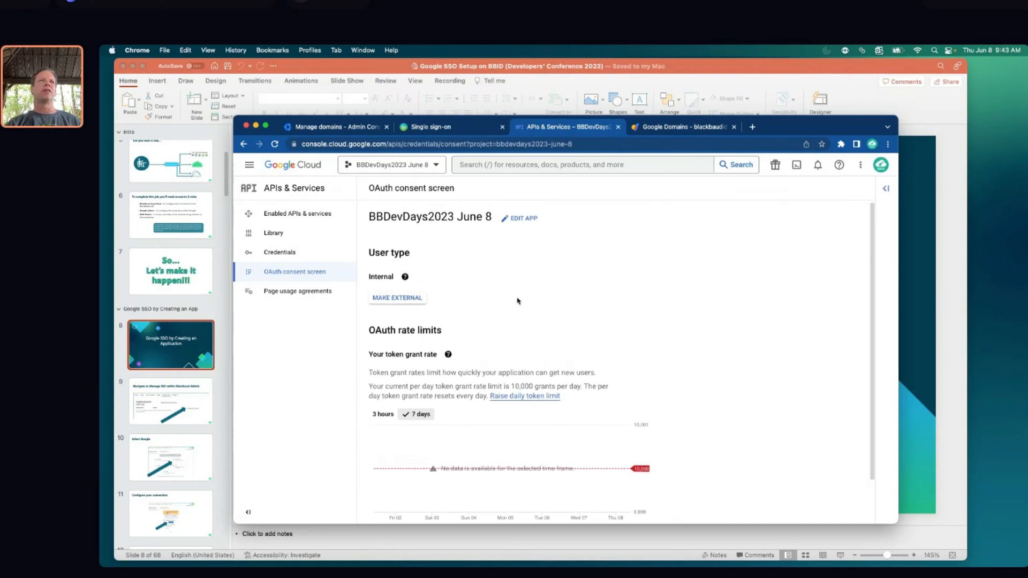
Reopen the app registration for editing and hide the Learn panel
{"action": "left_click", "coordinate": [523, 219]}
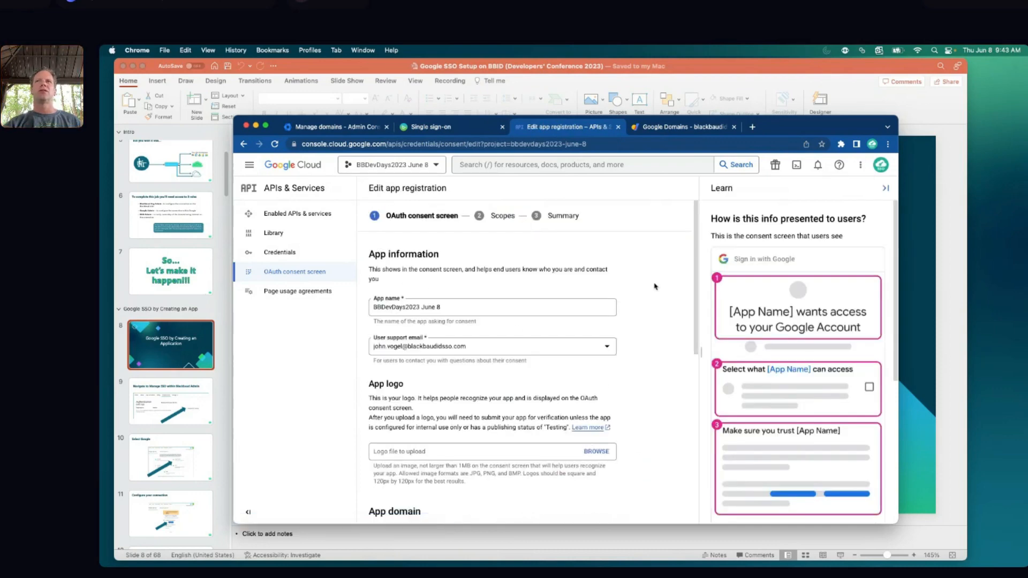
{"action": "scroll", "coordinate": [661, 313], "scroll_direction": "down", "scroll_amount": 8}
{"action": "scroll", "coordinate": [659, 313], "scroll_direction": "down", "scroll_amount": 5}
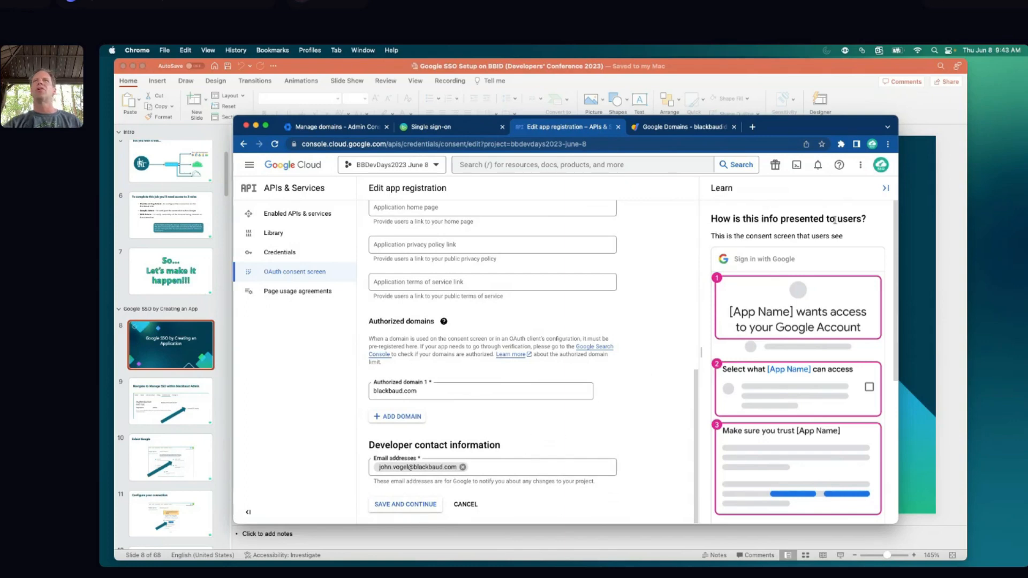
{"action": "left_click", "coordinate": [886, 189]}
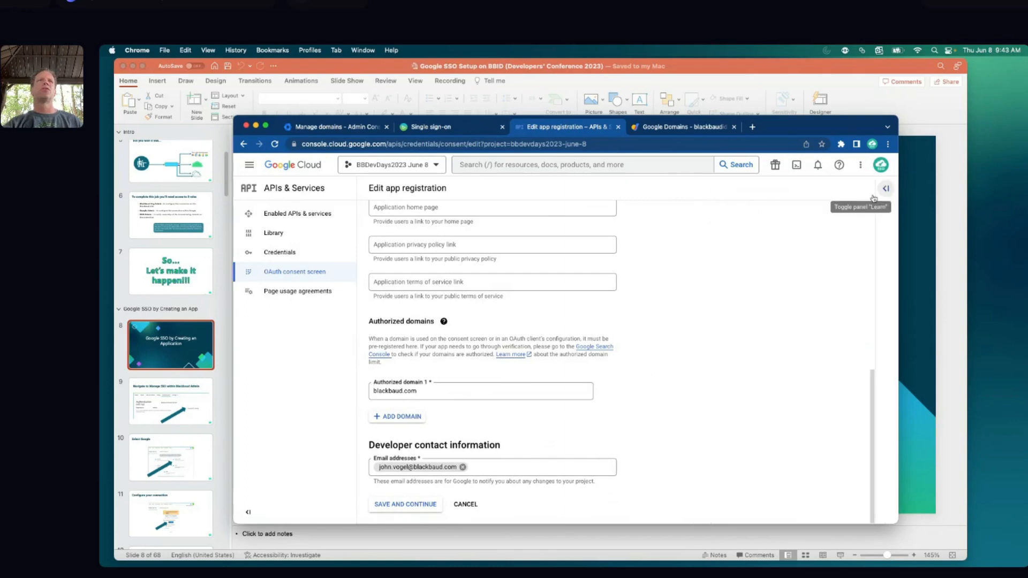
Go through Credentials to the API Library, then show PowerPoint slide 9 on navigating to Manage SSO
{"action": "left_click", "coordinate": [277, 251]}
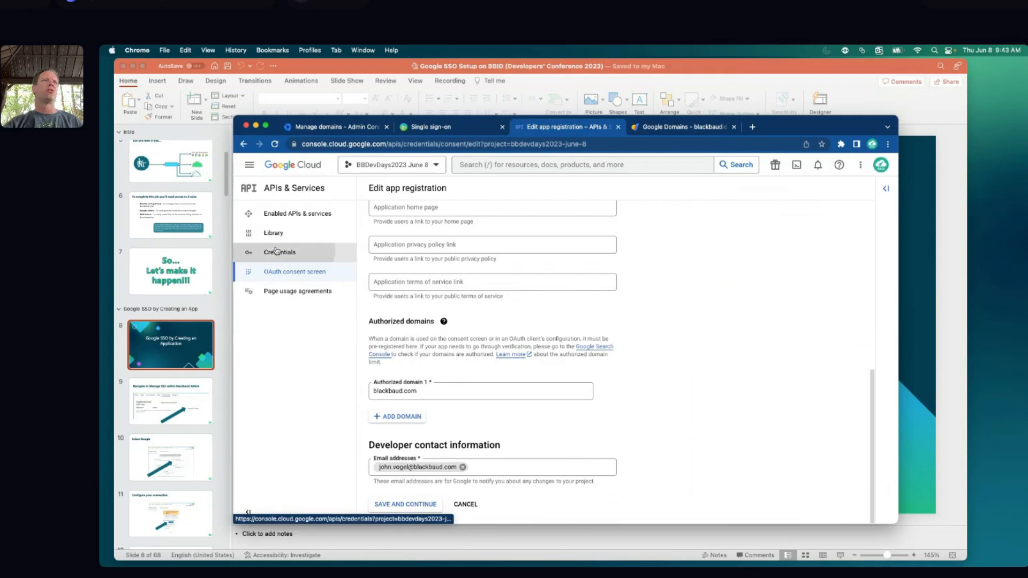
{"action": "left_click", "coordinate": [282, 232]}
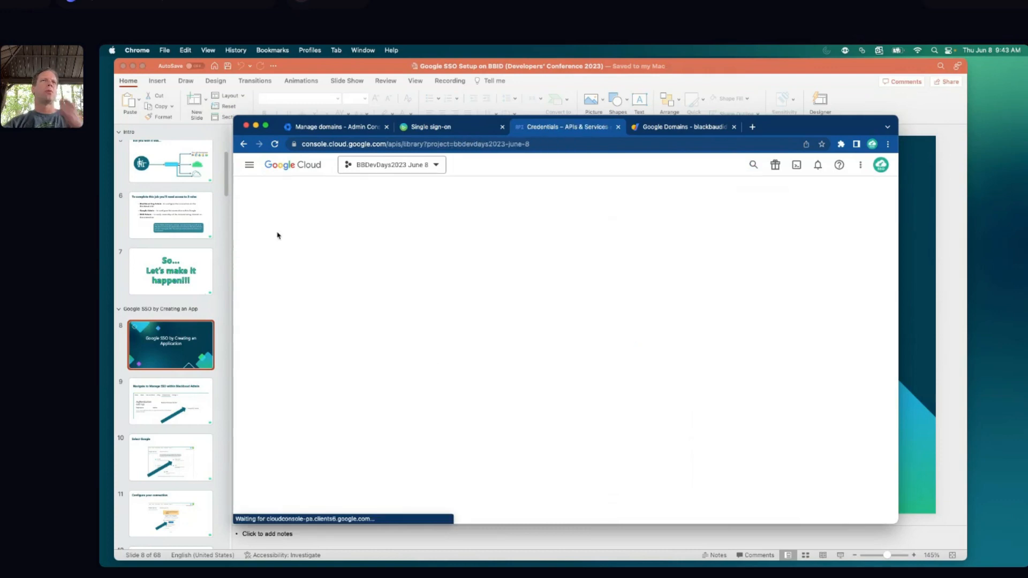
{"action": "left_click", "coordinate": [181, 338]}
{"action": "left_click", "coordinate": [180, 387]}
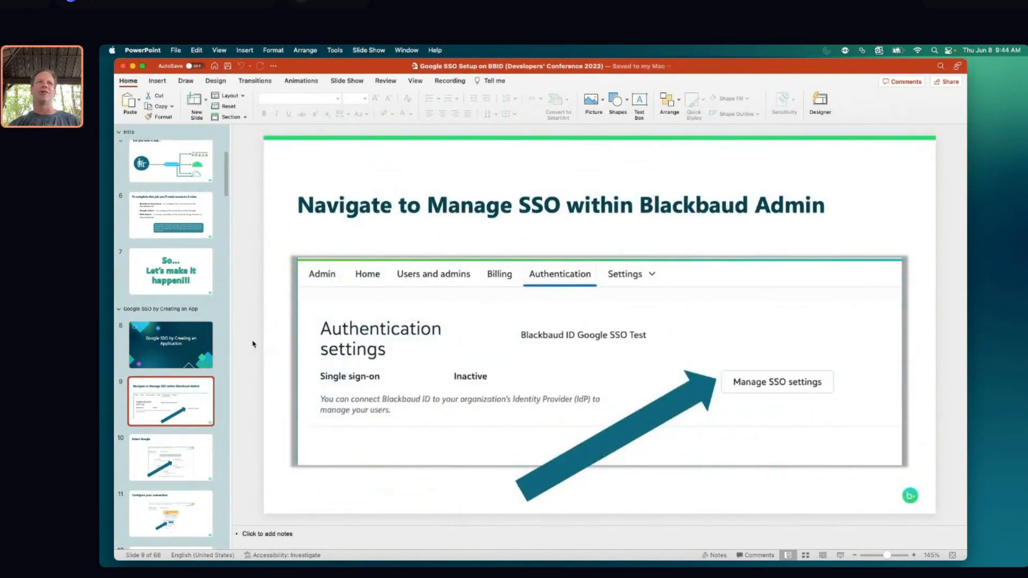
Advance the deck from slide 14 to slide 23, 'Go to Credentials tab & create Oauth client ID', then return to Chrome
{"action": "key", "text": "Down"}
{"action": "key", "text": "Down"}
{"action": "key", "text": "Down"}
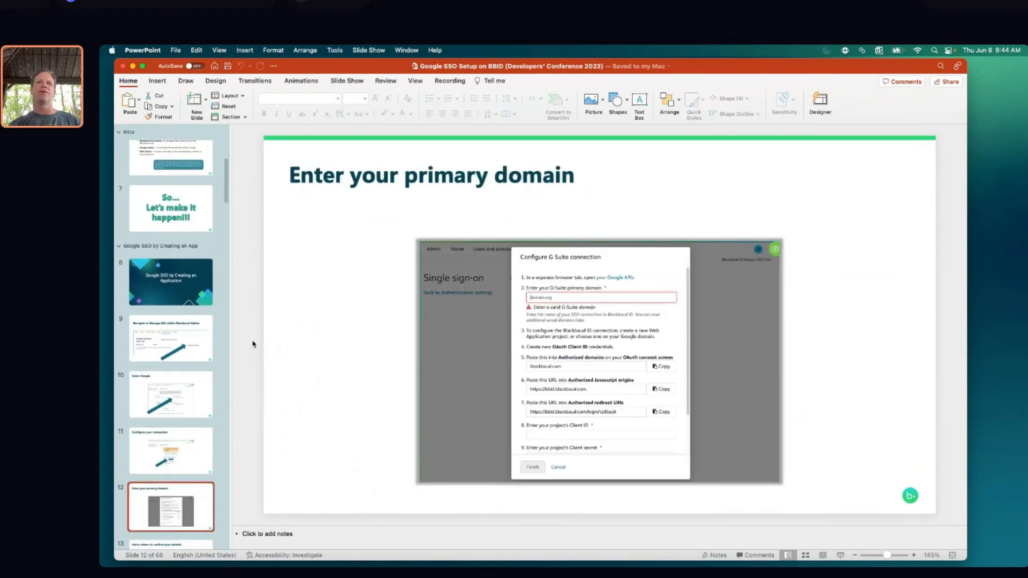
{"action": "key", "text": "Down"}
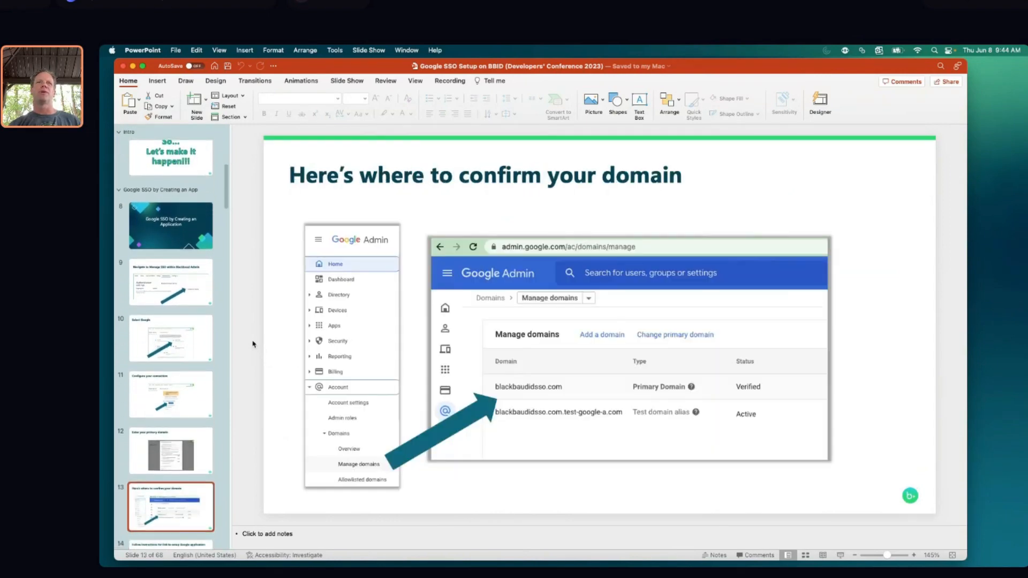
{"action": "key", "text": "Down"}
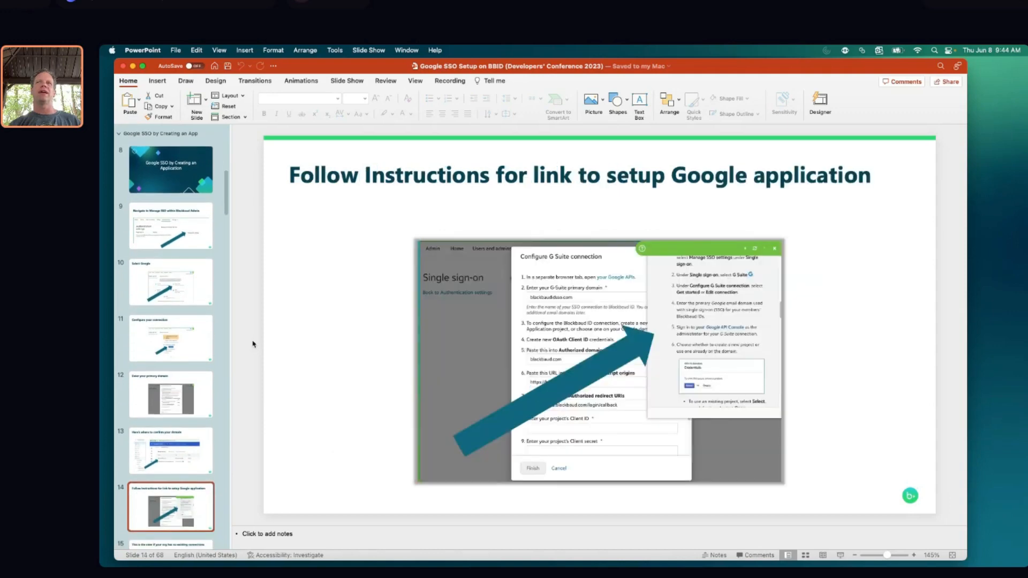
{"action": "key", "text": "Down"}
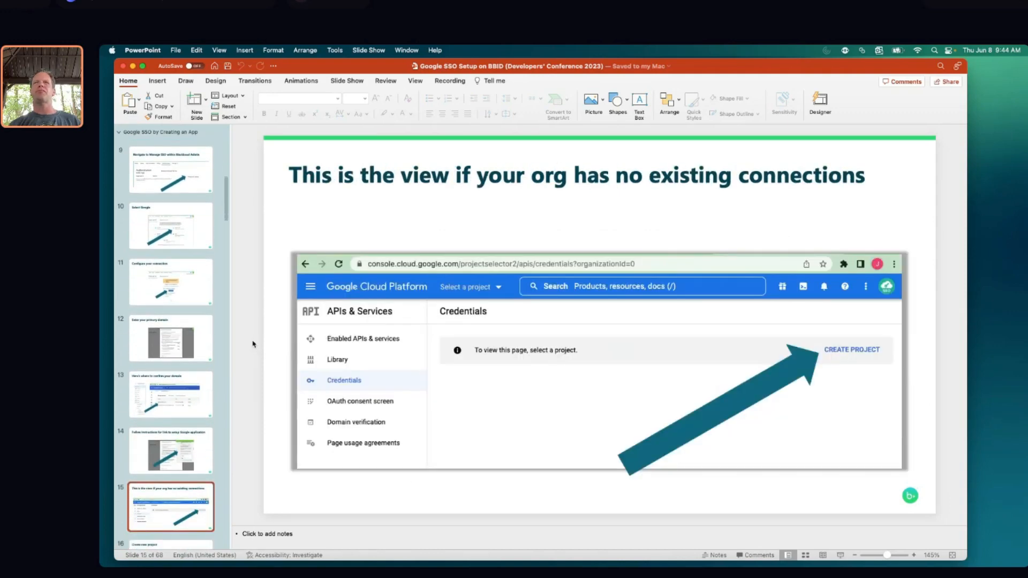
{"action": "key", "text": "Down"}
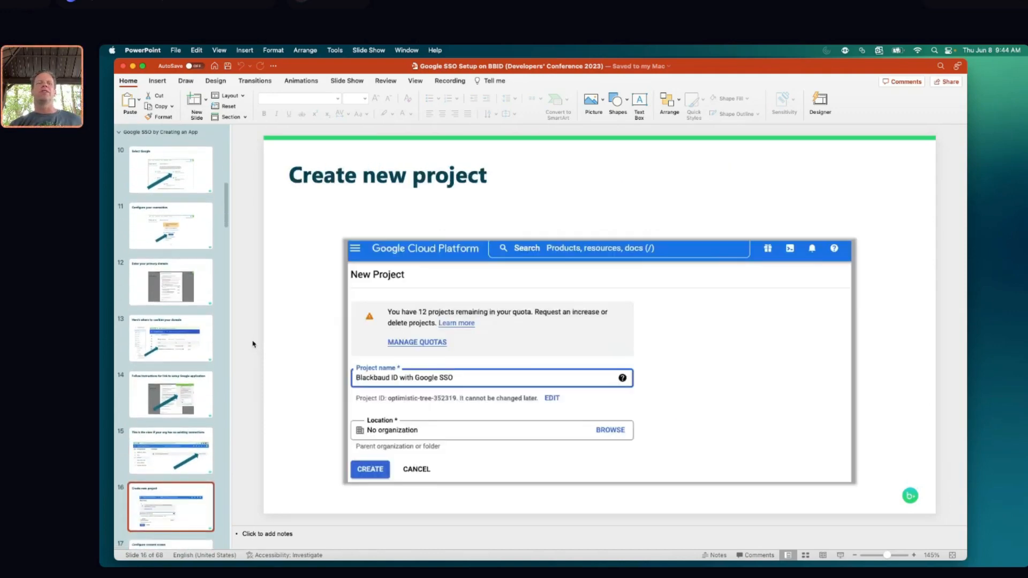
{"action": "key", "text": "Down"}
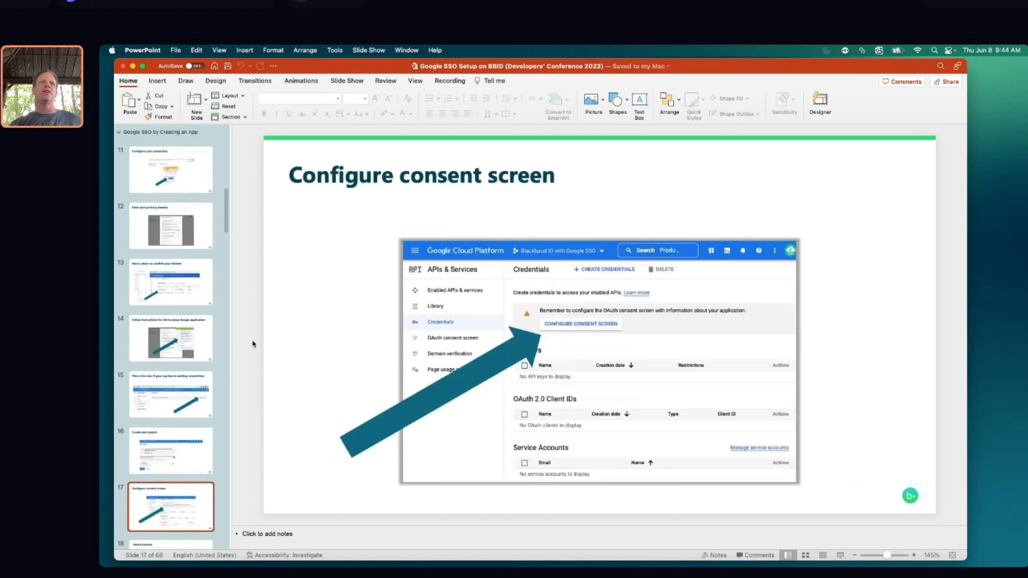
{"action": "key", "text": "Down"}
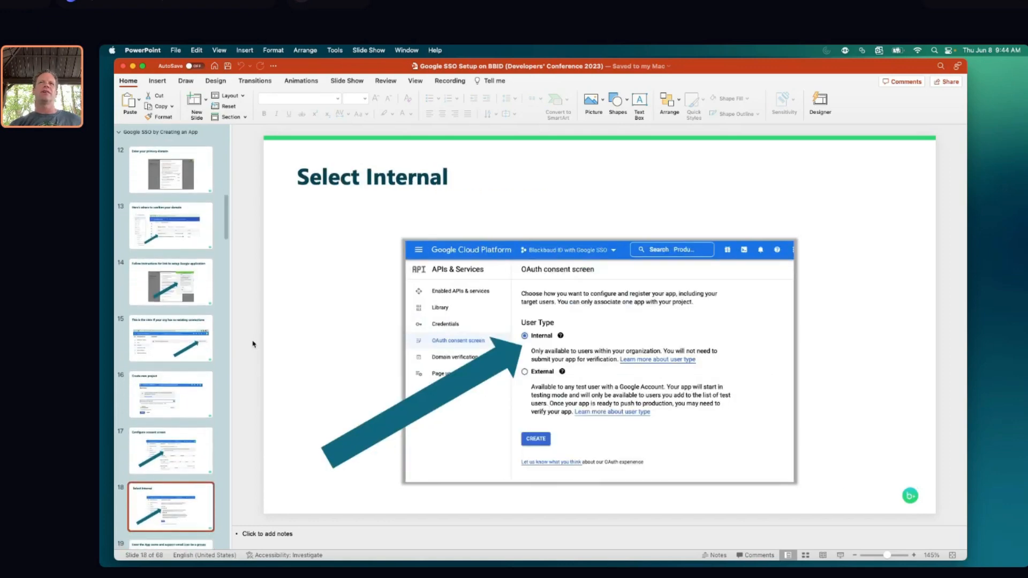
{"action": "key", "text": "Down"}
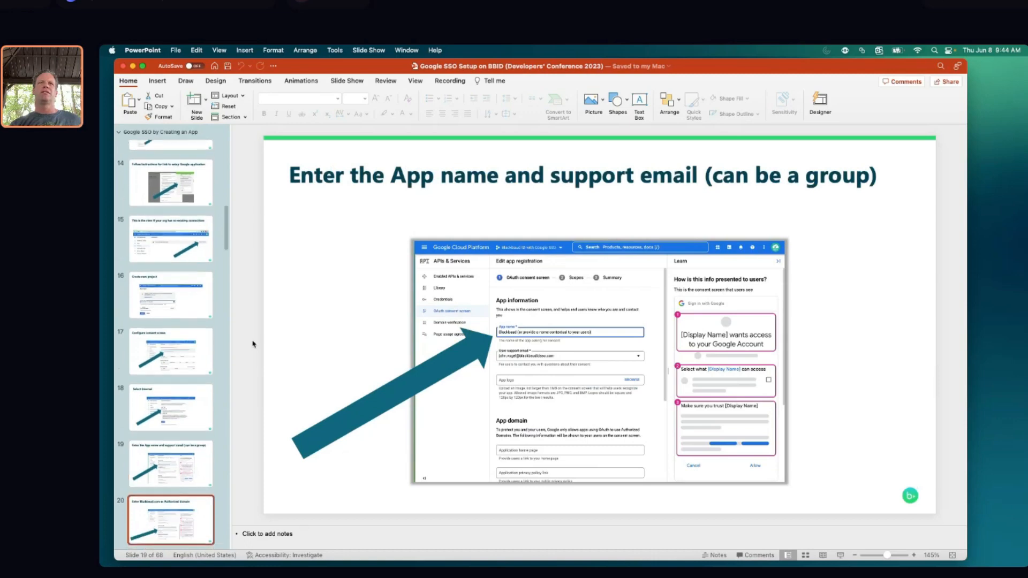
{"action": "key", "text": "Down"}
{"action": "key", "text": "Down"}
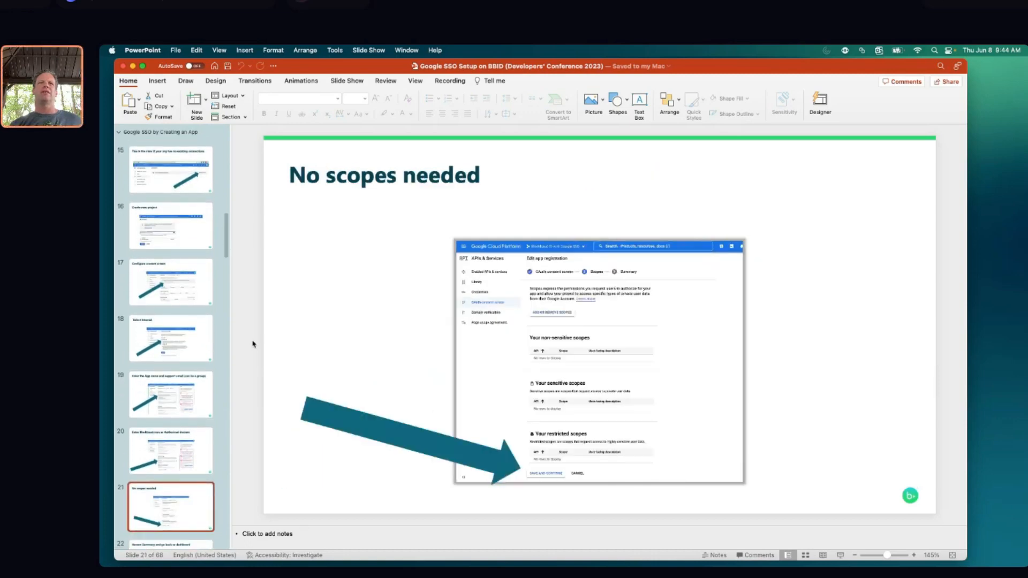
{"action": "key", "text": "Down"}
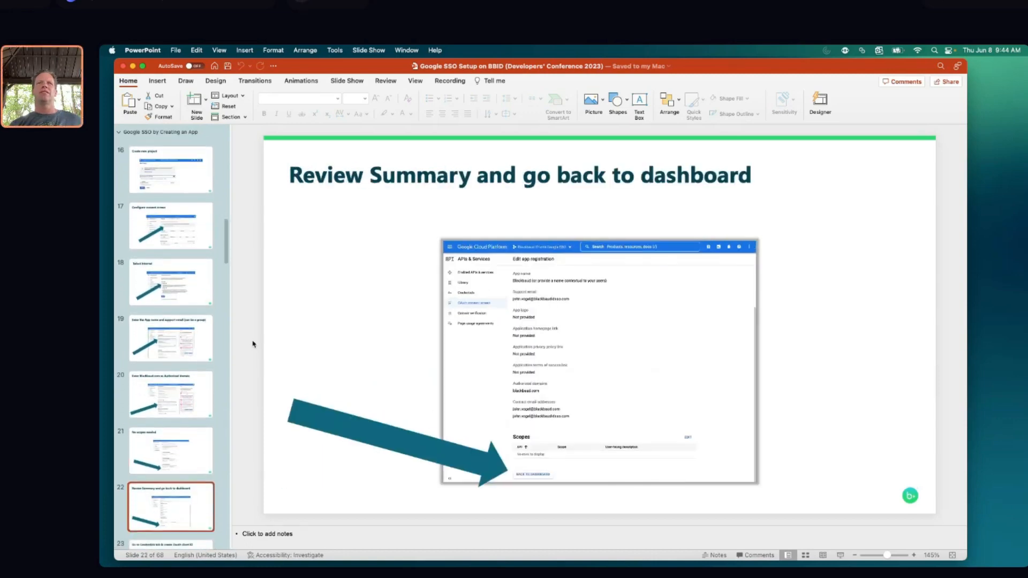
{"action": "key", "text": "Down"}
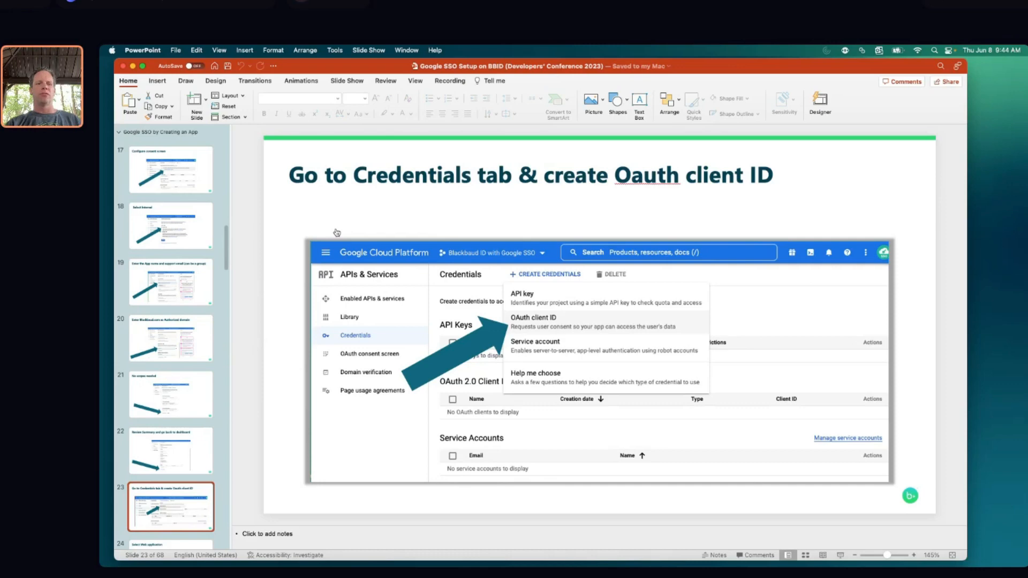
{"action": "key", "text": "super+Tab"}
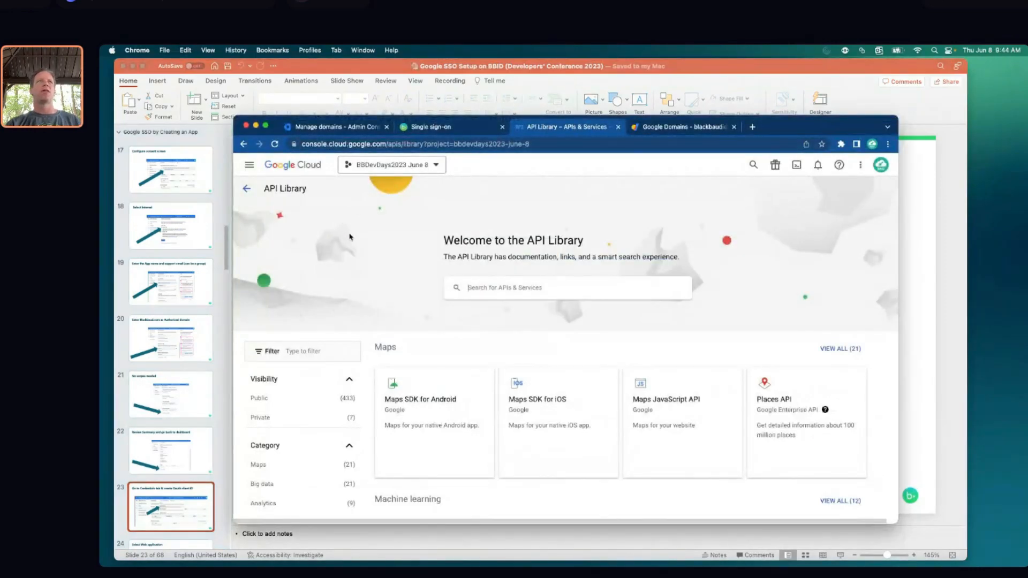
Copy the JavaScript origin URL from Blackbaud's single sign-on setup dialog
{"action": "left_click", "coordinate": [437, 131]}
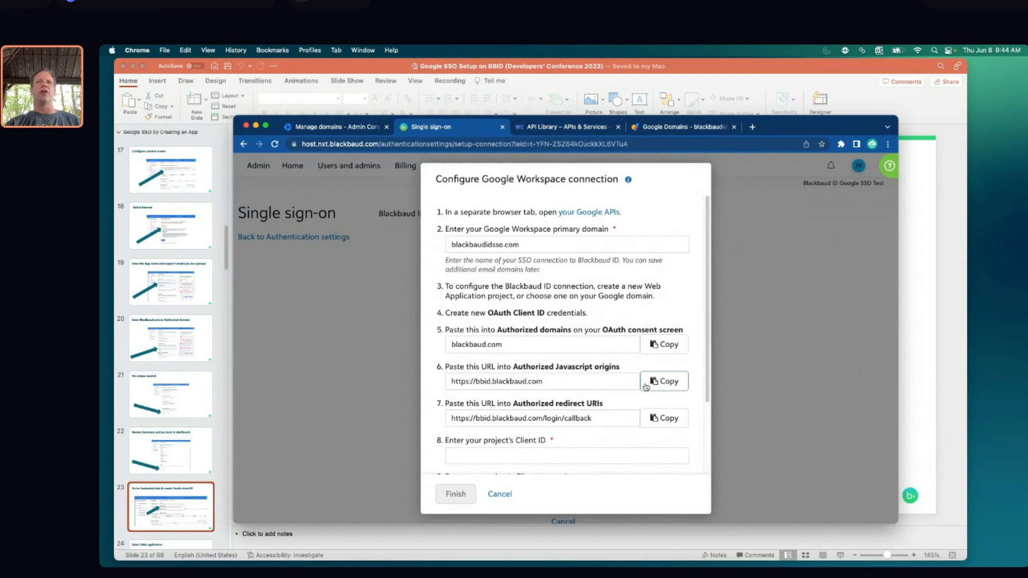
{"action": "left_click", "coordinate": [665, 381]}
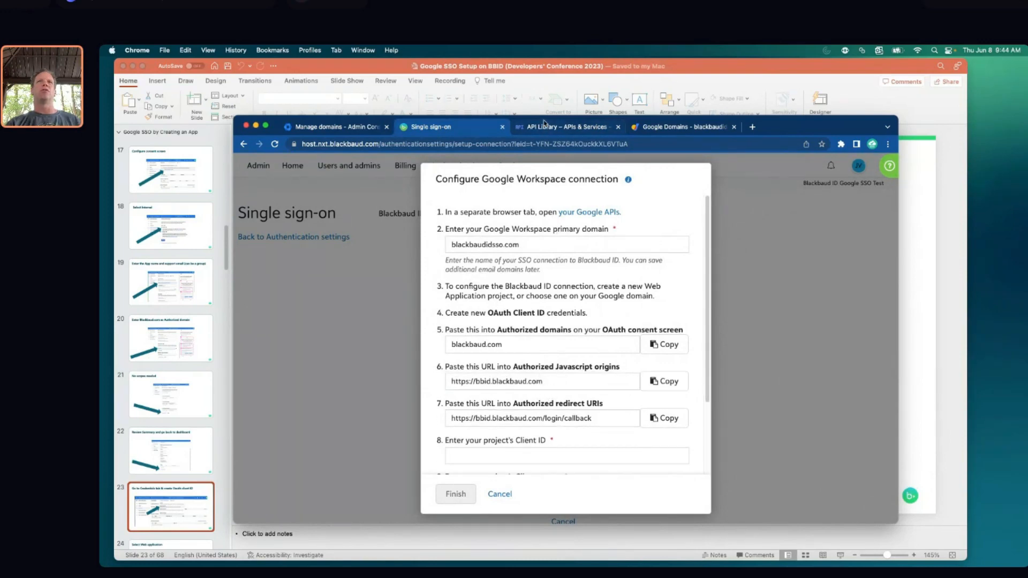
{"action": "left_click", "coordinate": [551, 127]}
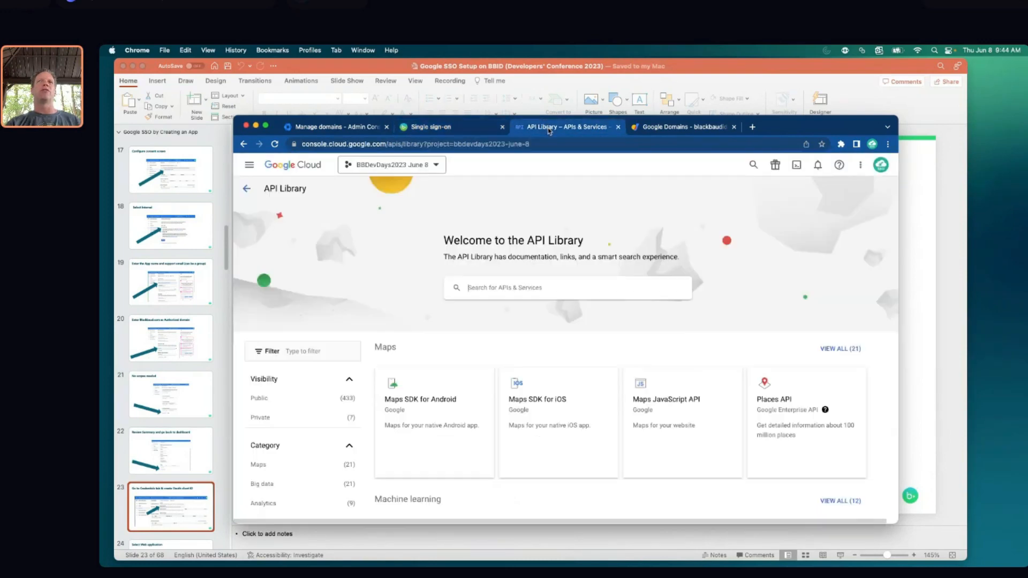
From APIs & Services Credentials, start creating a new OAuth client ID
{"action": "left_click", "coordinate": [247, 190]}
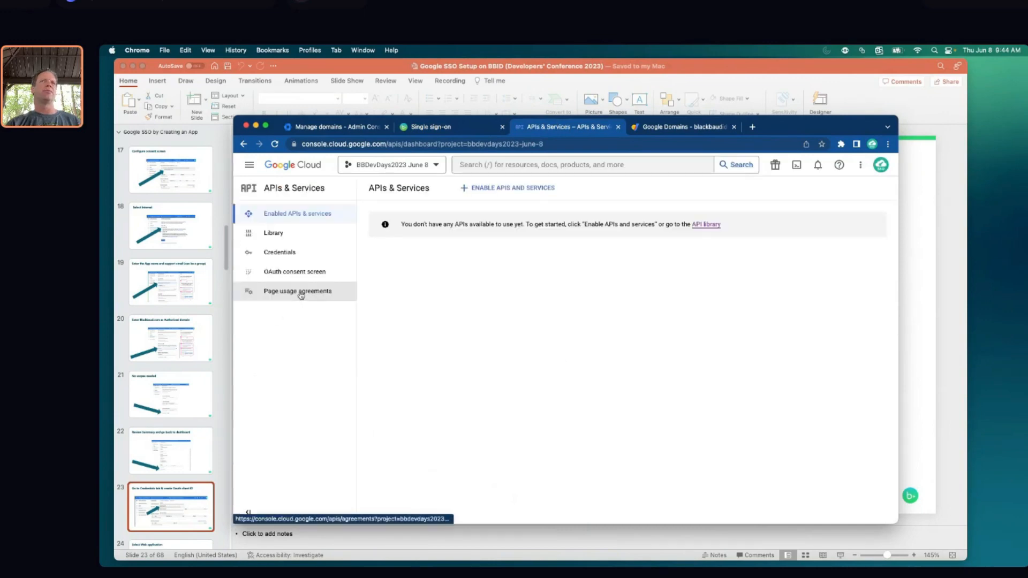
{"action": "left_click", "coordinate": [281, 253]}
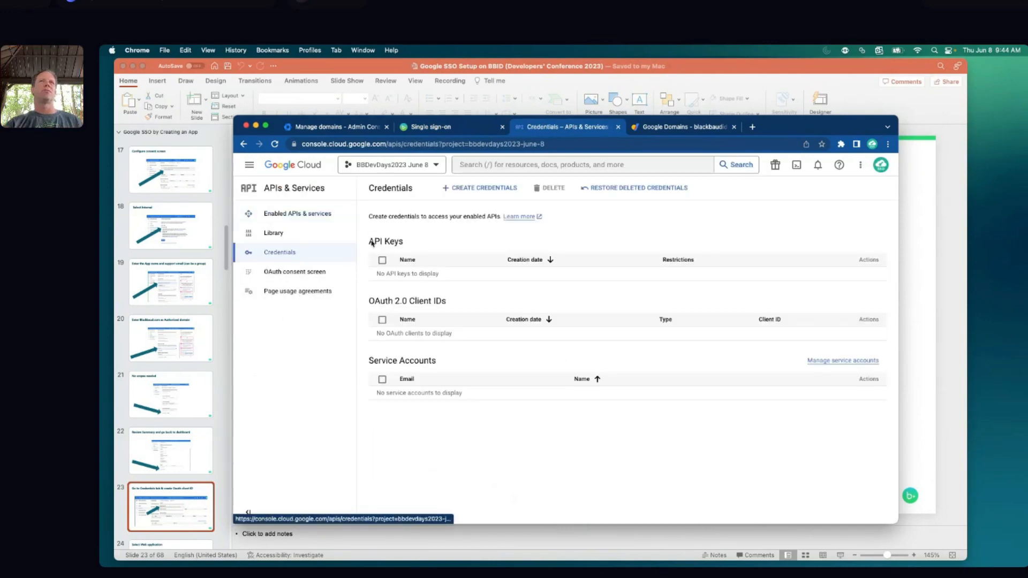
{"action": "left_click", "coordinate": [496, 188]}
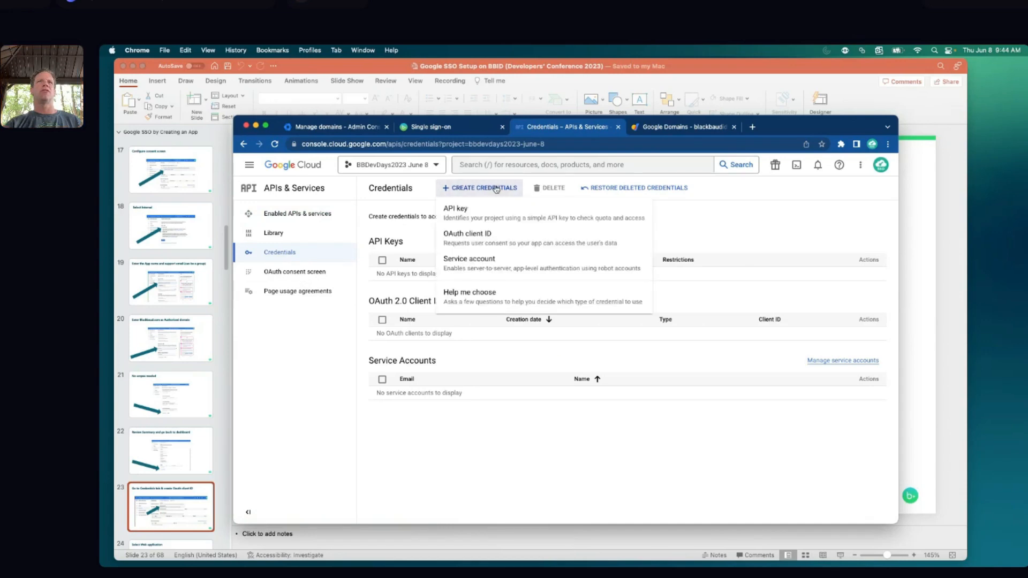
{"action": "left_click", "coordinate": [477, 238]}
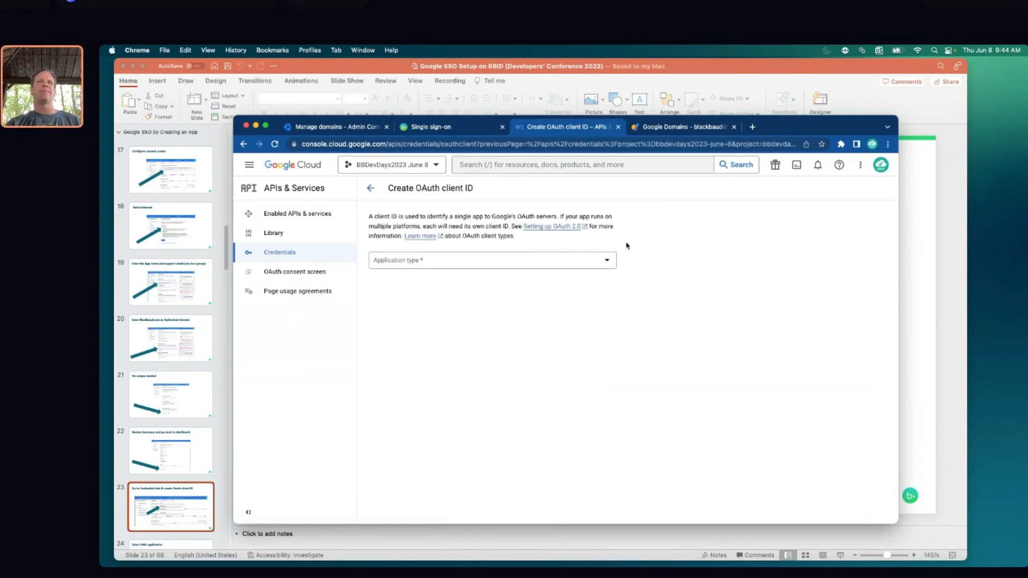
Choose Web application as the client type and rename 'Web client 1' to BBDevDays2023 Jun 8
{"action": "left_click", "coordinate": [607, 262]}
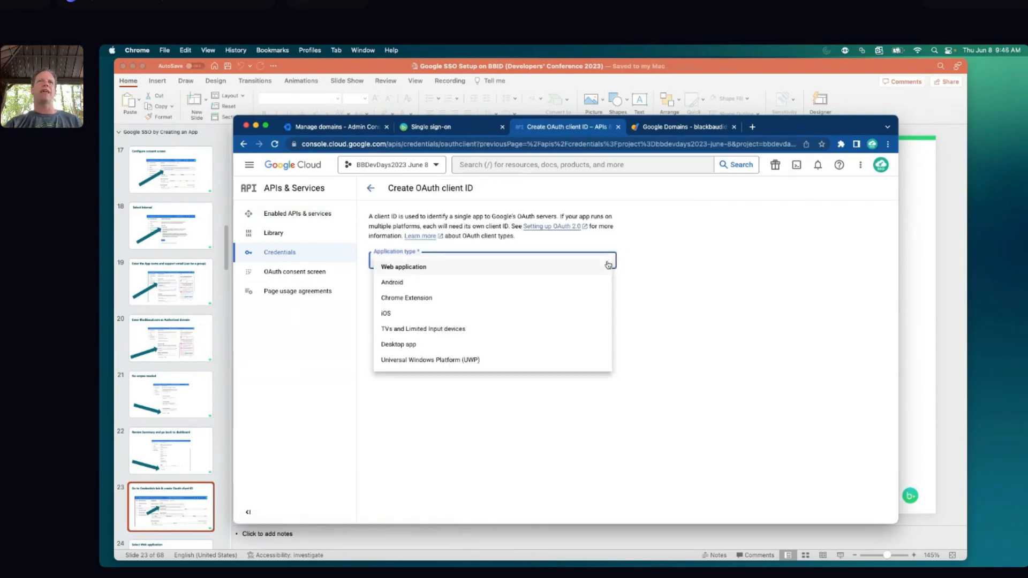
{"action": "left_click", "coordinate": [417, 268]}
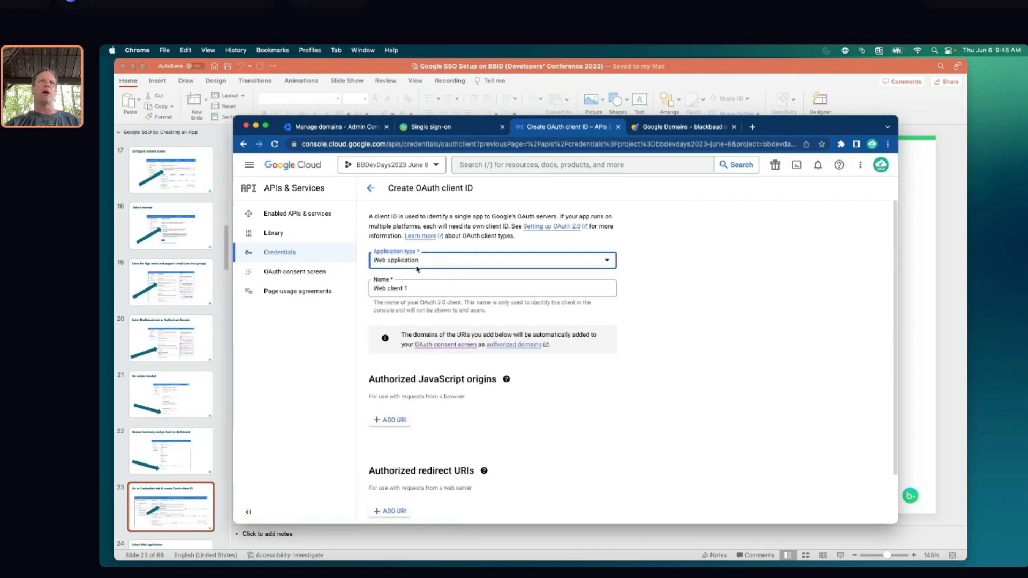
{"action": "left_click", "coordinate": [433, 290]}
{"action": "triple_click", "coordinate": [433, 291]}
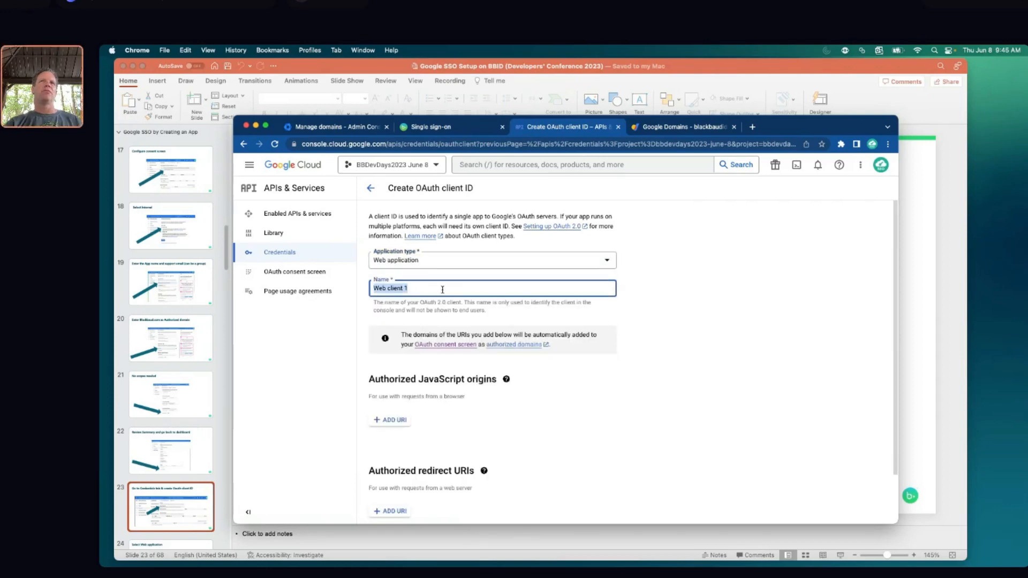
{"action": "type", "text": "BB"}
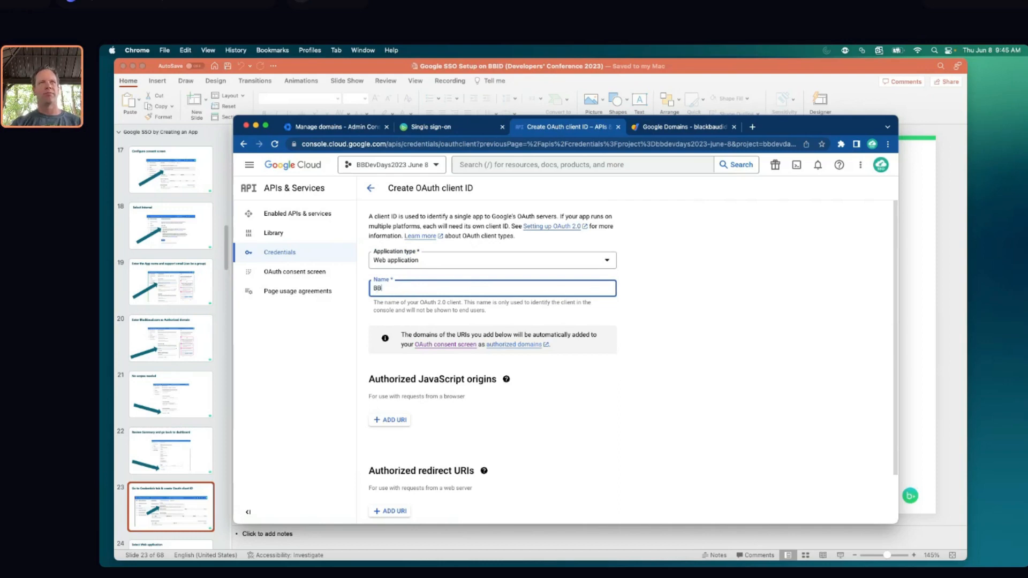
{"action": "type", "text": "Dev"}
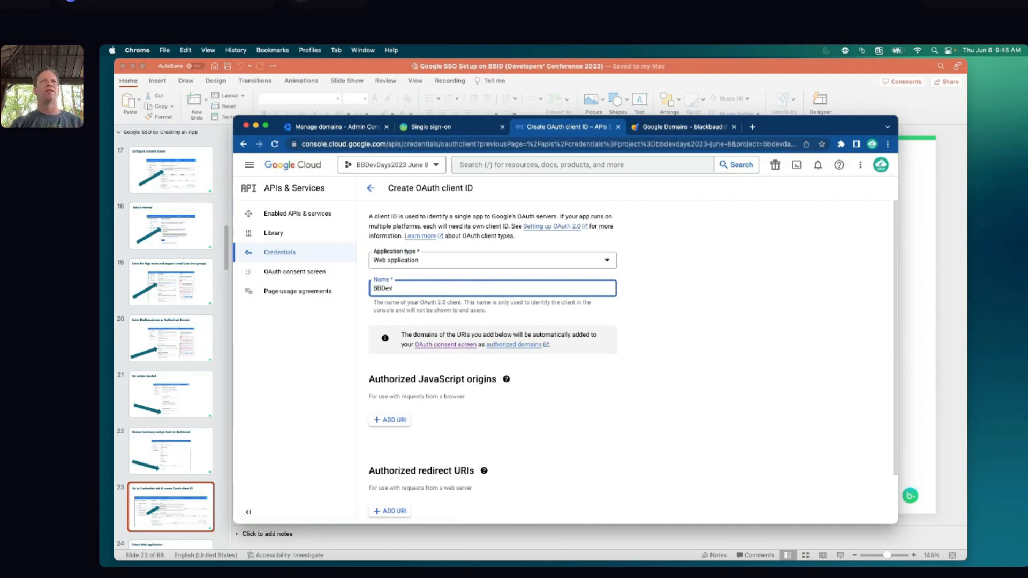
{"action": "type", "text": "D"}
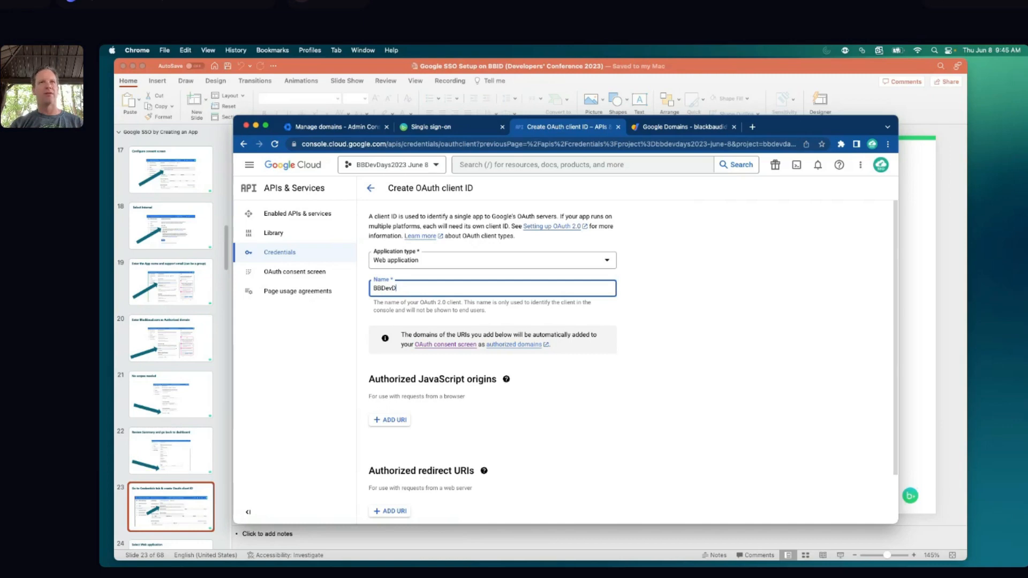
{"action": "type", "text": "ays2203"}
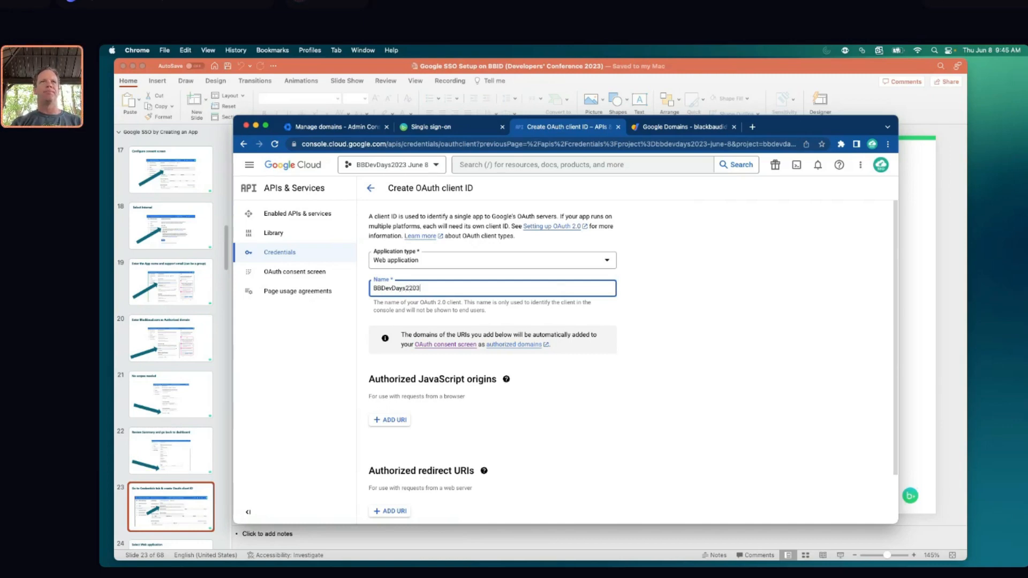
{"action": "key", "text": "BackSpace"}
{"action": "key", "text": "BackSpace"}
{"action": "key", "text": "BackSpace"}
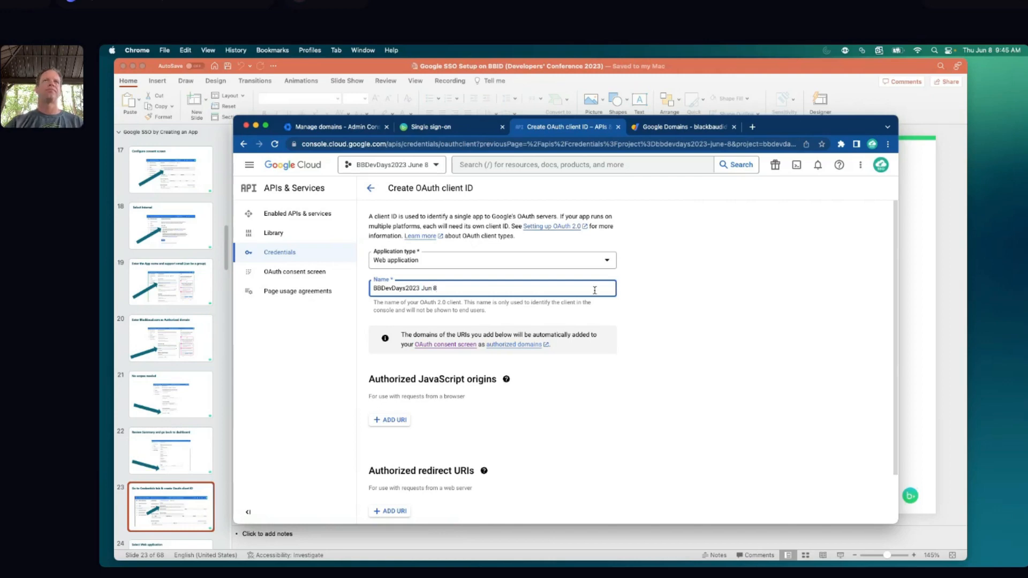
{"action": "scroll", "coordinate": [593, 391], "scroll_direction": "down", "scroll_amount": 1}
{"action": "scroll", "coordinate": [593, 390], "scroll_direction": "down", "scroll_amount": 2}
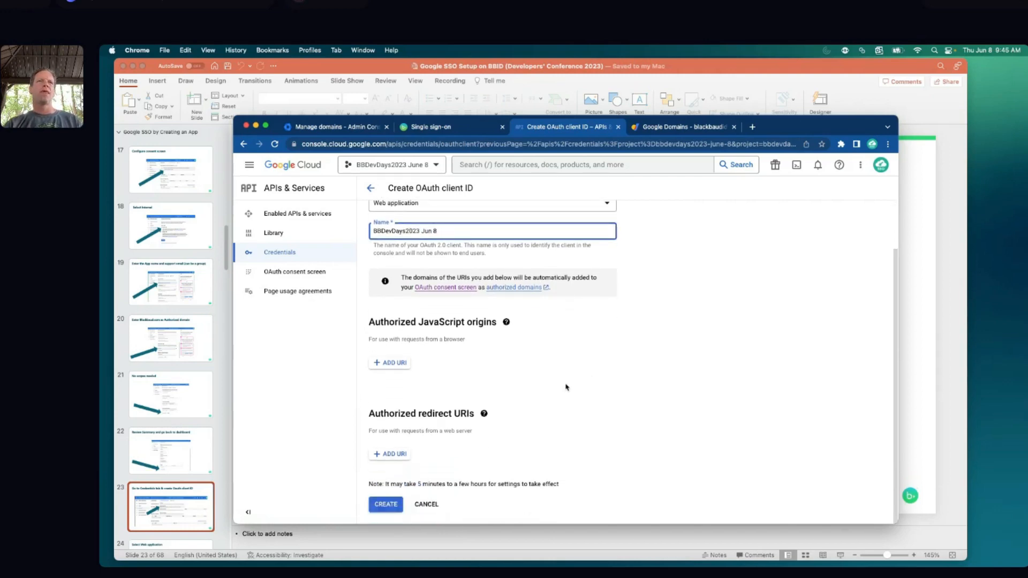
Add the copied Blackbaud origin URL as an authorized JavaScript origin
{"action": "left_click", "coordinate": [396, 363]}
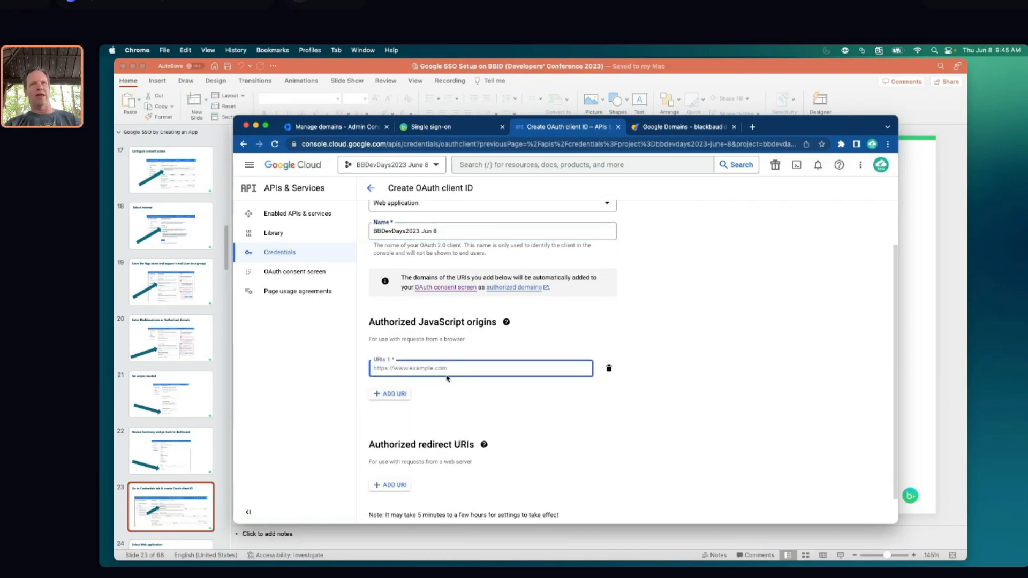
{"action": "key", "text": "super+v"}
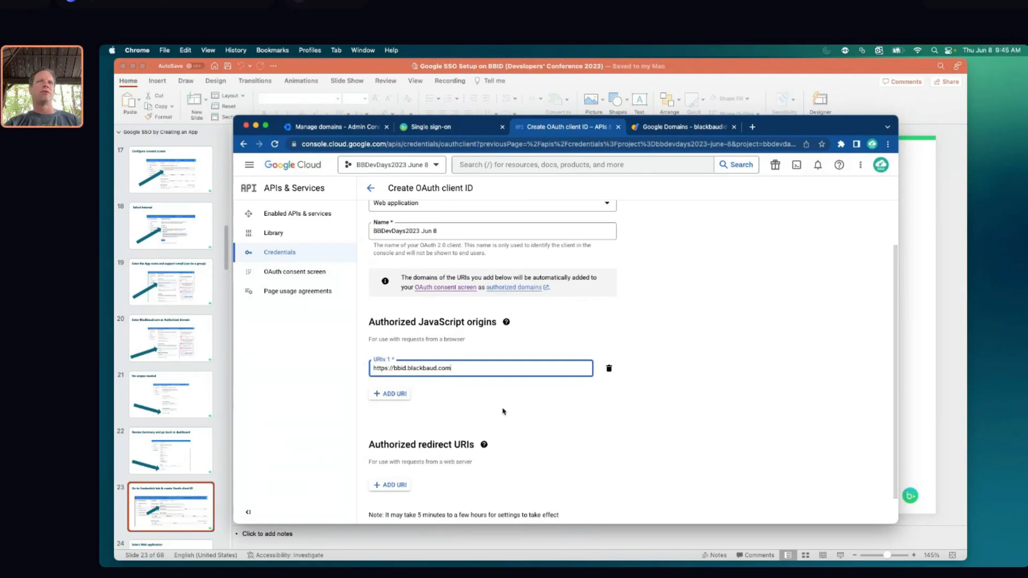
{"action": "scroll", "coordinate": [506, 411], "scroll_direction": "down", "scroll_amount": 1}
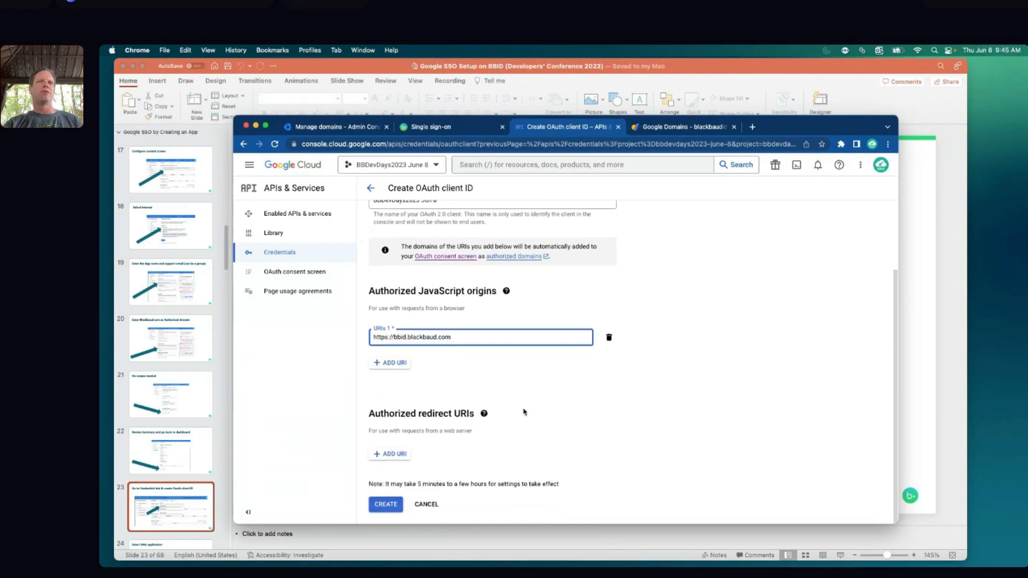
{"action": "left_click", "coordinate": [390, 455]}
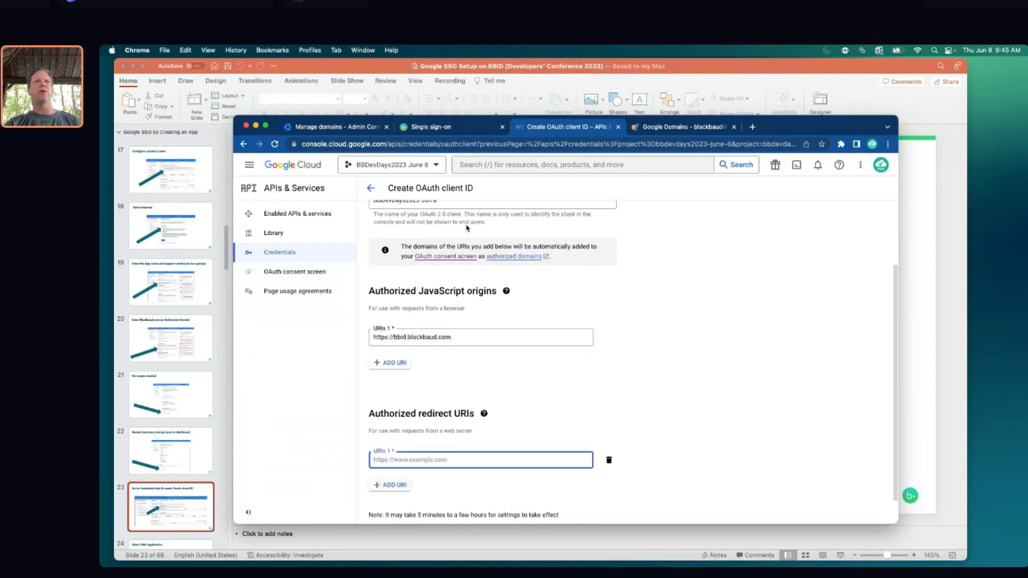
{"action": "left_click", "coordinate": [447, 127]}
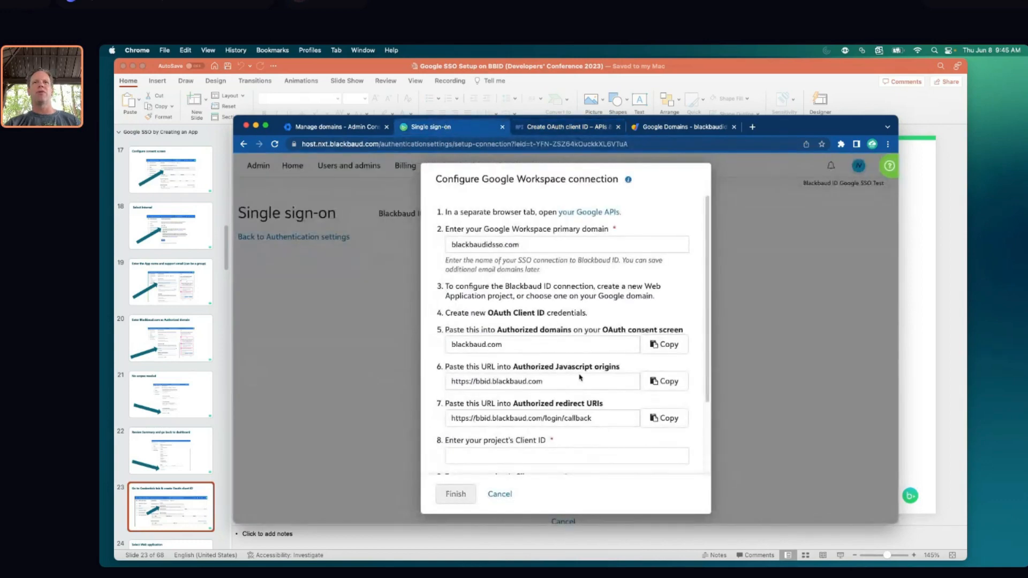
{"action": "left_click", "coordinate": [665, 418]}
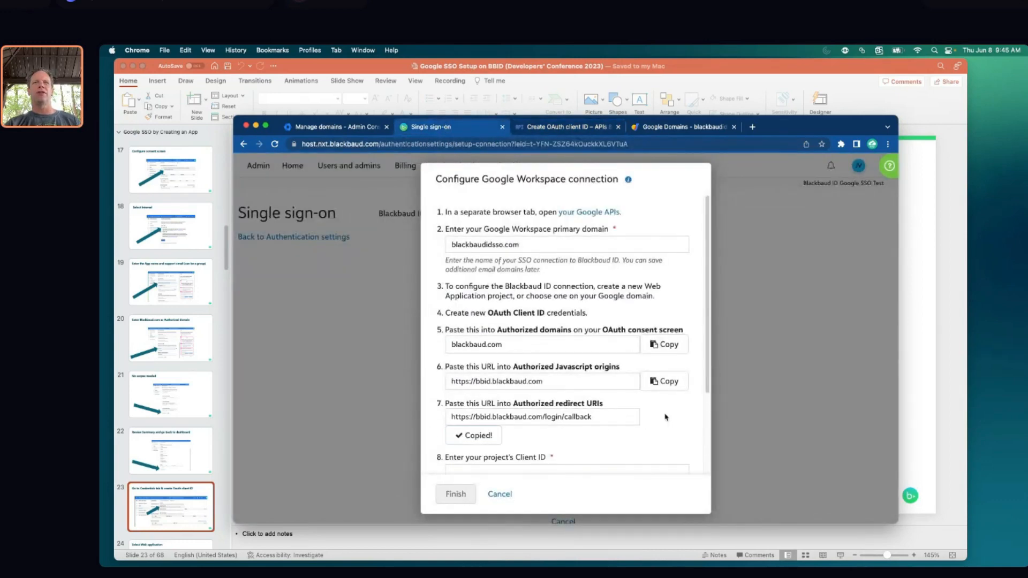
{"action": "left_click", "coordinate": [549, 128]}
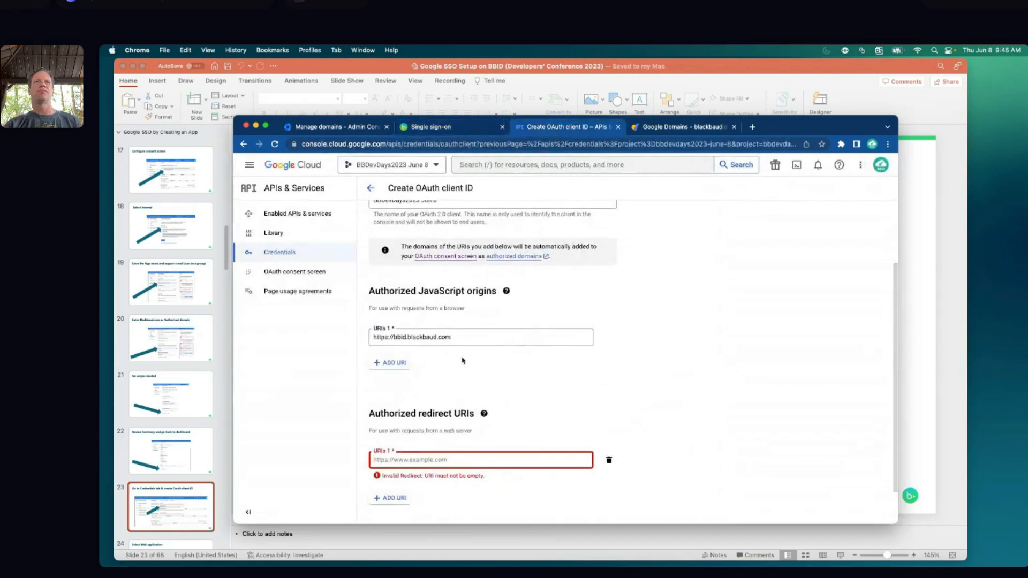
{"action": "key", "text": "super+v"}
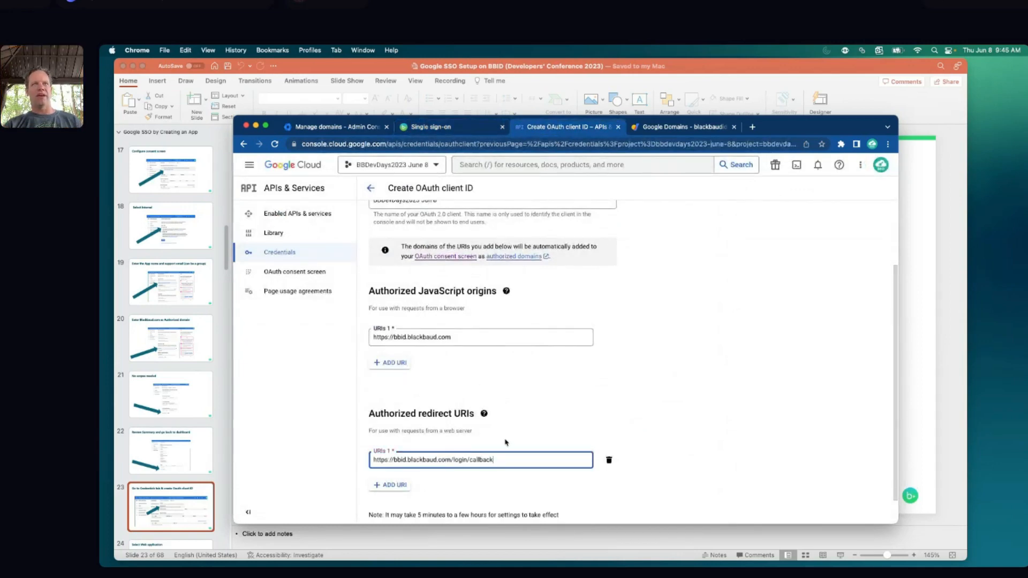
{"action": "scroll", "coordinate": [629, 434], "scroll_direction": "down", "scroll_amount": 1}
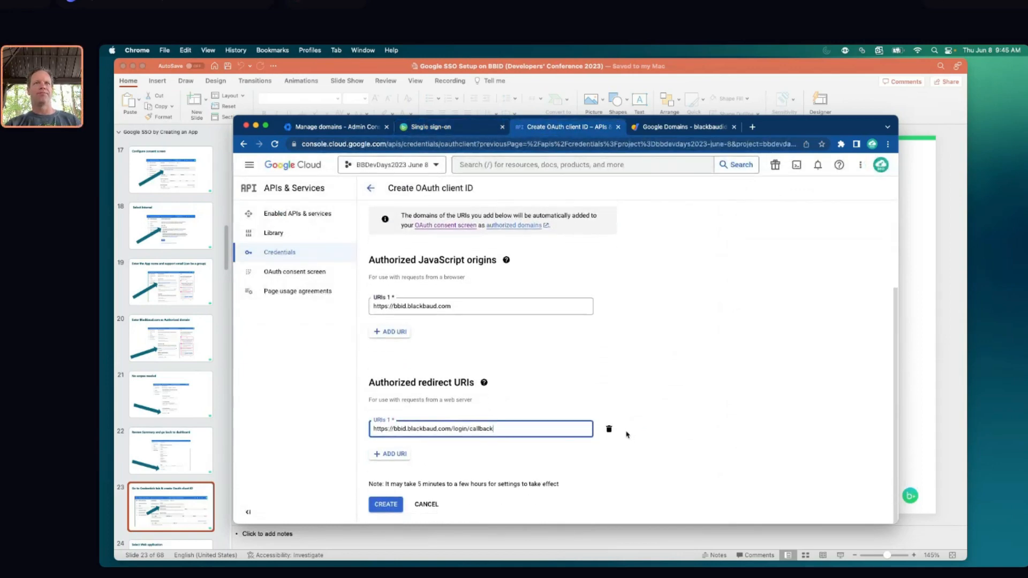
{"action": "left_click", "coordinate": [383, 503]}
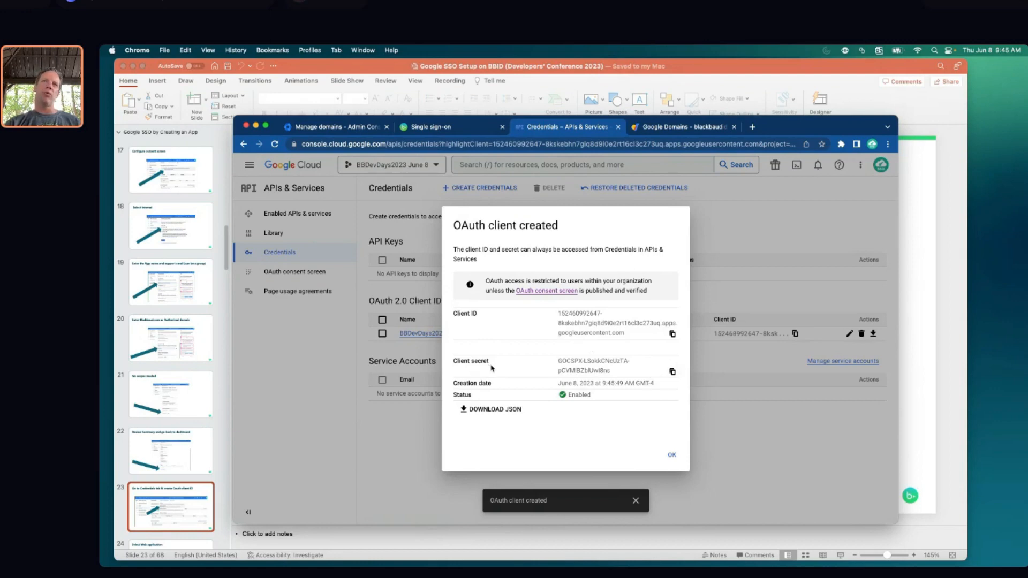
Switch between the new OAuth client details and Blackbaud's connection dialog, ending on the Client ID and secret fields
{"action": "left_click", "coordinate": [458, 129]}
{"action": "scroll", "coordinate": [614, 336], "scroll_direction": "down", "scroll_amount": 4}
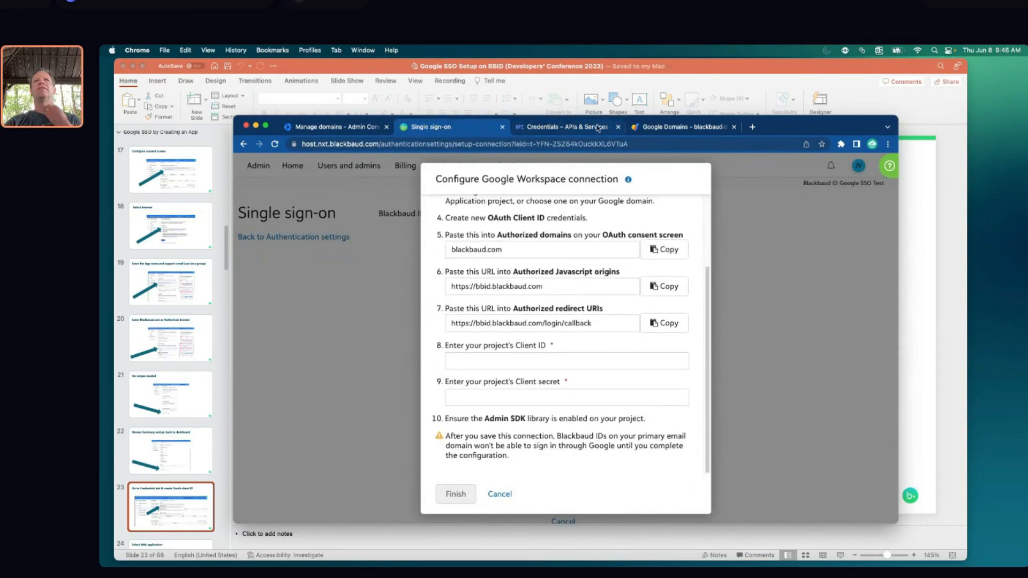
{"action": "left_click", "coordinate": [566, 130]}
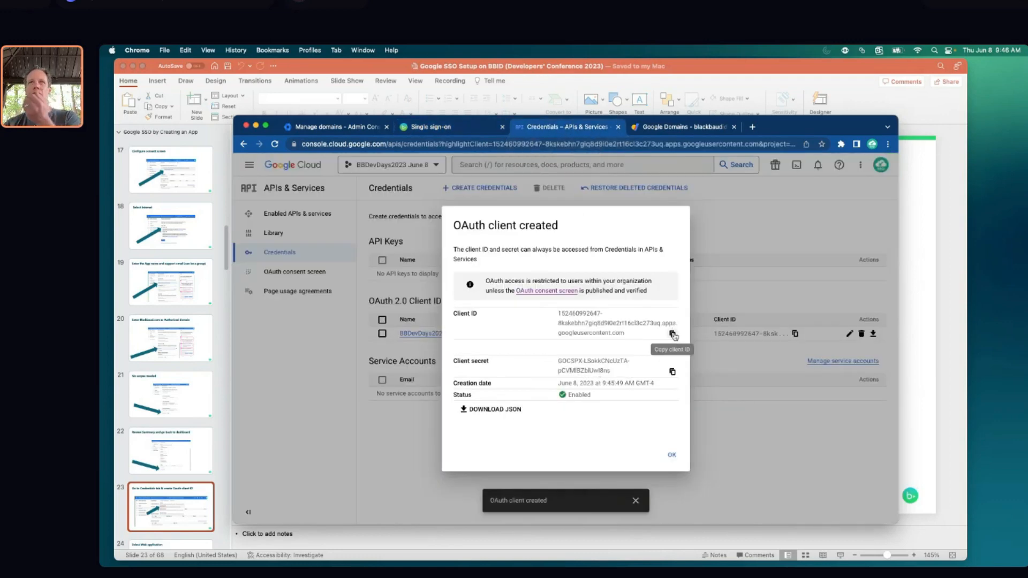
{"action": "left_click", "coordinate": [460, 128]}
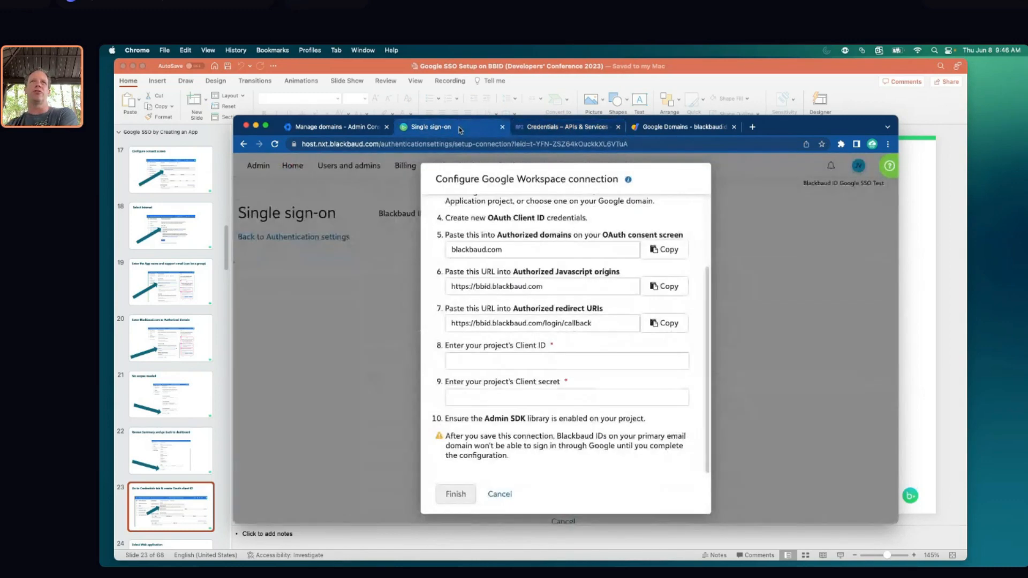
Paste the OAuth client ID and client secret into Blackbaud's Client ID and Client secret fields
{"action": "left_click", "coordinate": [545, 352]}
{"action": "key", "text": "super+v"}
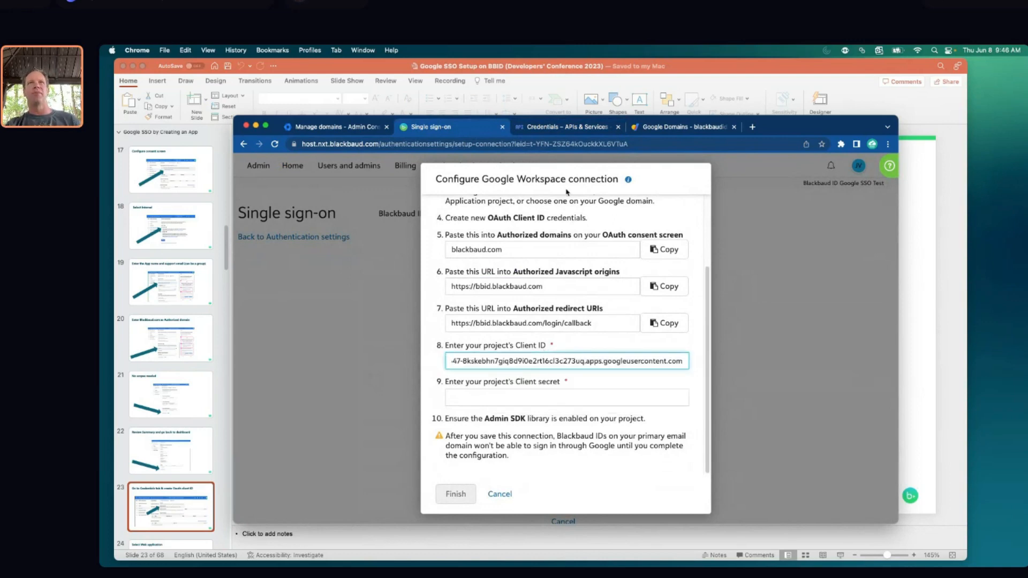
{"action": "left_click", "coordinate": [562, 127]}
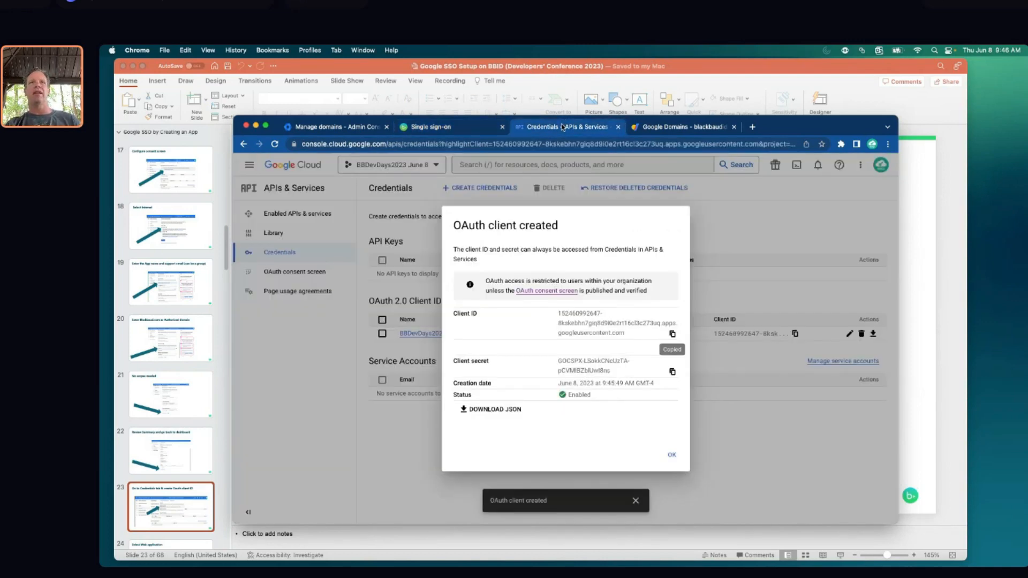
{"action": "left_click", "coordinate": [672, 371]}
{"action": "left_click", "coordinate": [431, 126]}
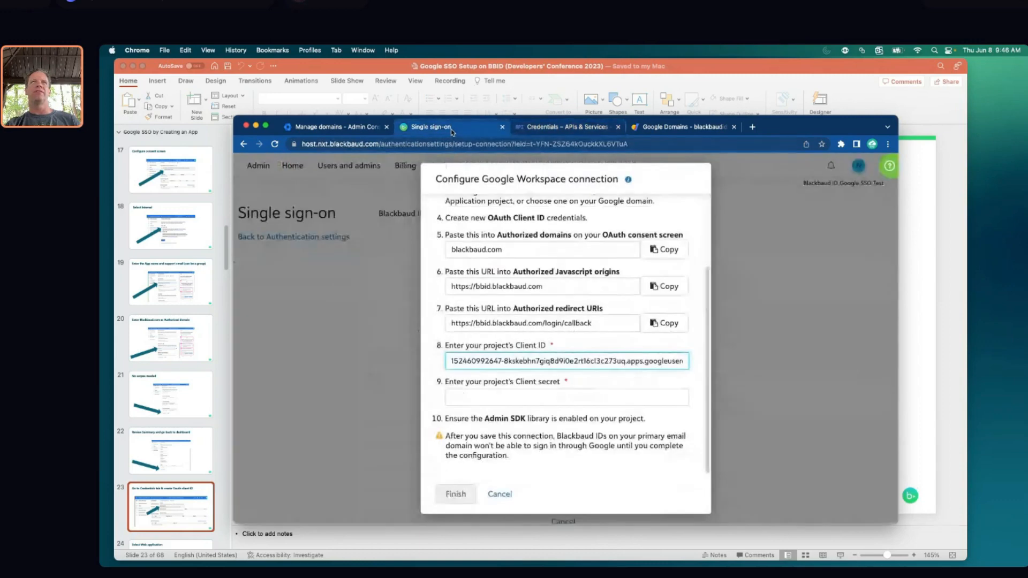
{"action": "left_click", "coordinate": [505, 397]}
{"action": "key", "text": "super+v"}
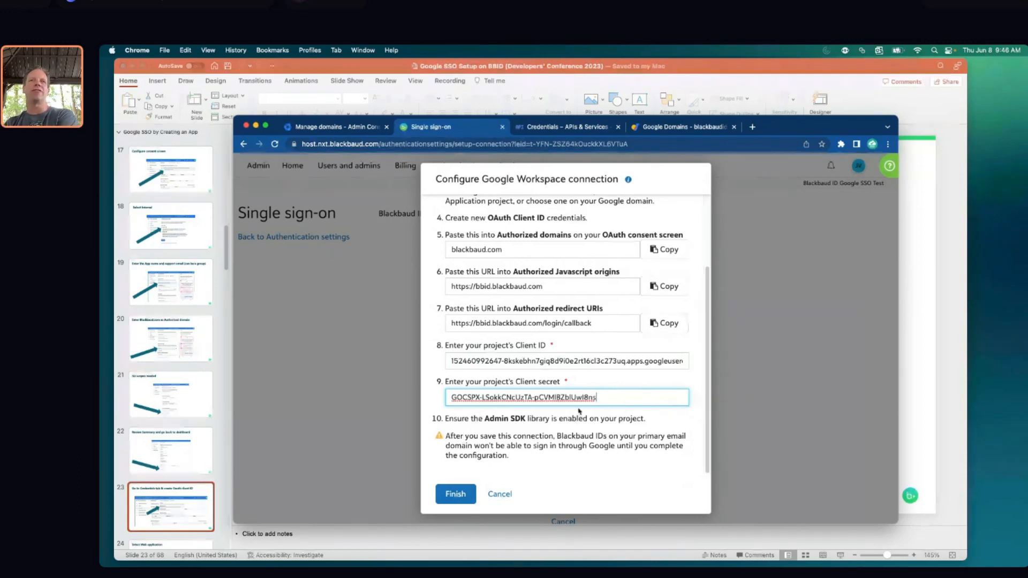
{"action": "left_click", "coordinate": [582, 420]}
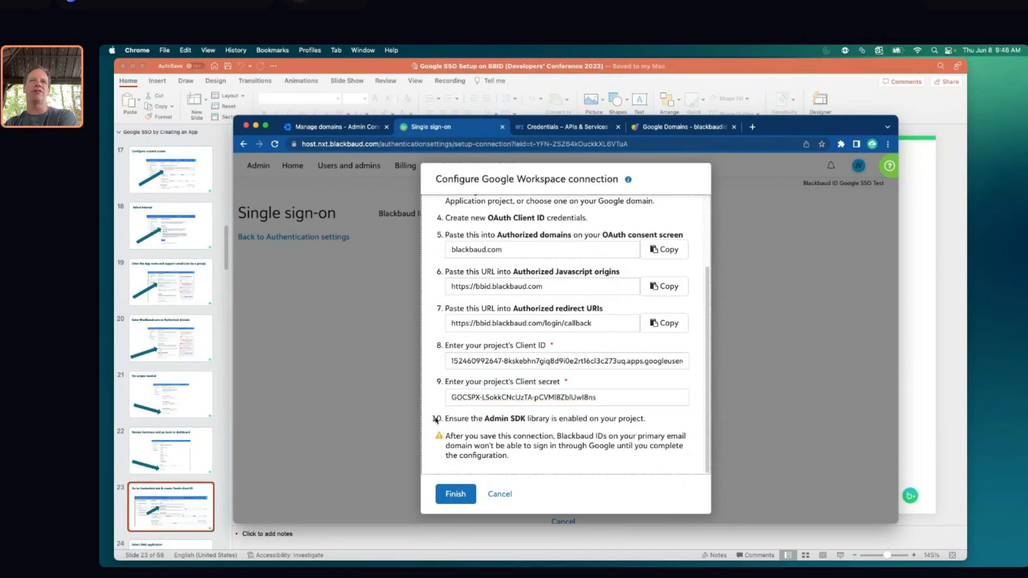
{"action": "mouse_move", "coordinate": [434, 420]}
{"action": "left_mouse_down"}
{"action": "mouse_move", "coordinate": [662, 423]}
{"action": "mouse_move", "coordinate": [435, 419]}
{"action": "left_mouse_up"}
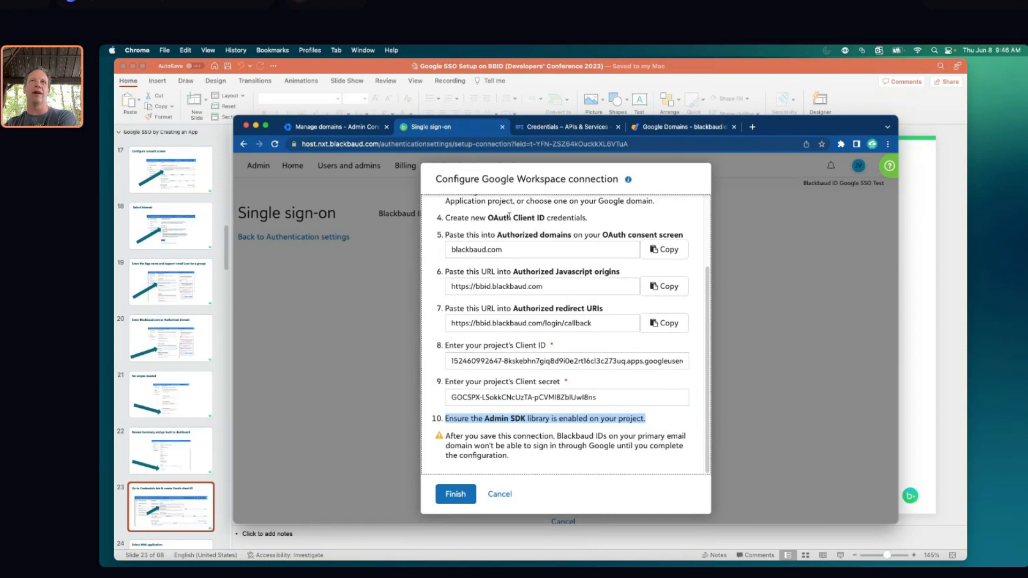
{"action": "left_click", "coordinate": [543, 128]}
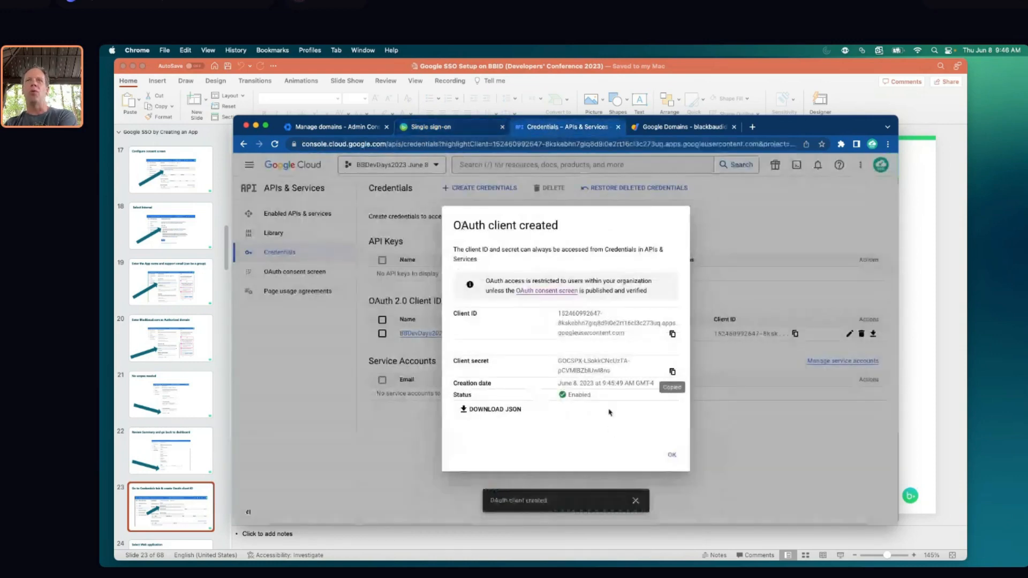
Search the API Library for 'admin sdk api' and enable the Admin SDK API
{"action": "left_click", "coordinate": [673, 456]}
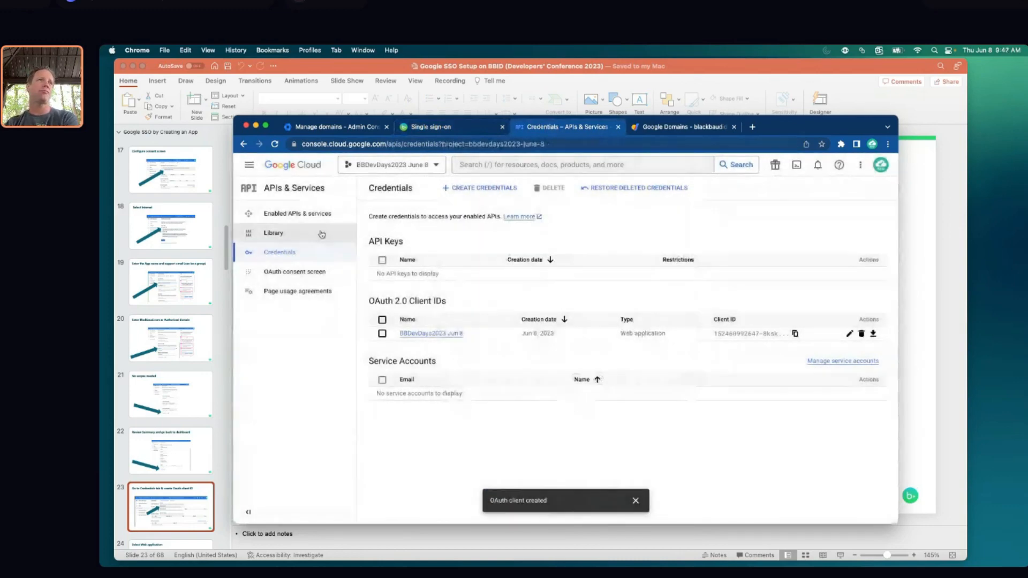
{"action": "left_click", "coordinate": [274, 234]}
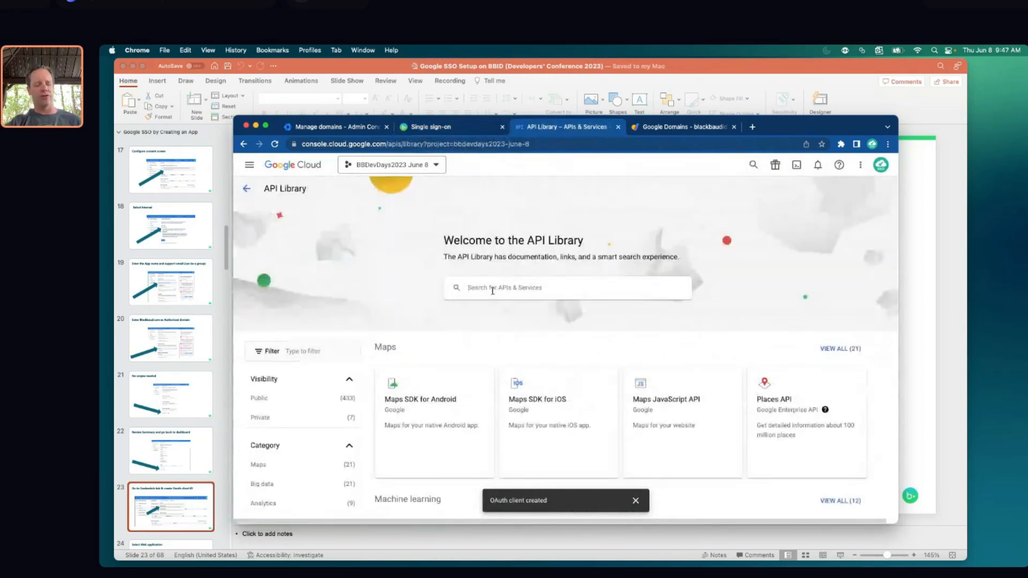
{"action": "left_click", "coordinate": [492, 290]}
{"action": "type", "text": "admin"}
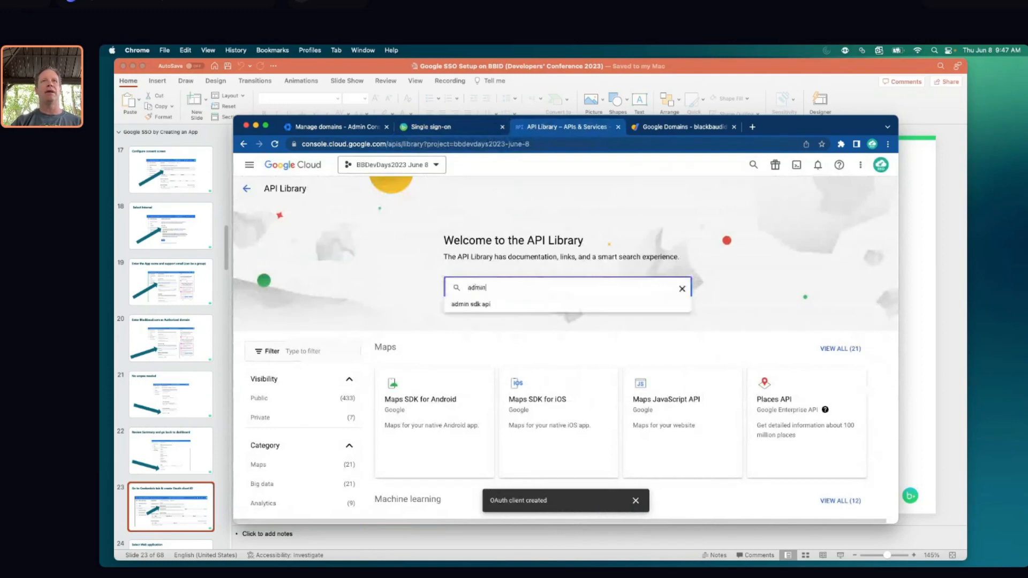
{"action": "key", "text": "Down"}
{"action": "key", "text": "Return"}
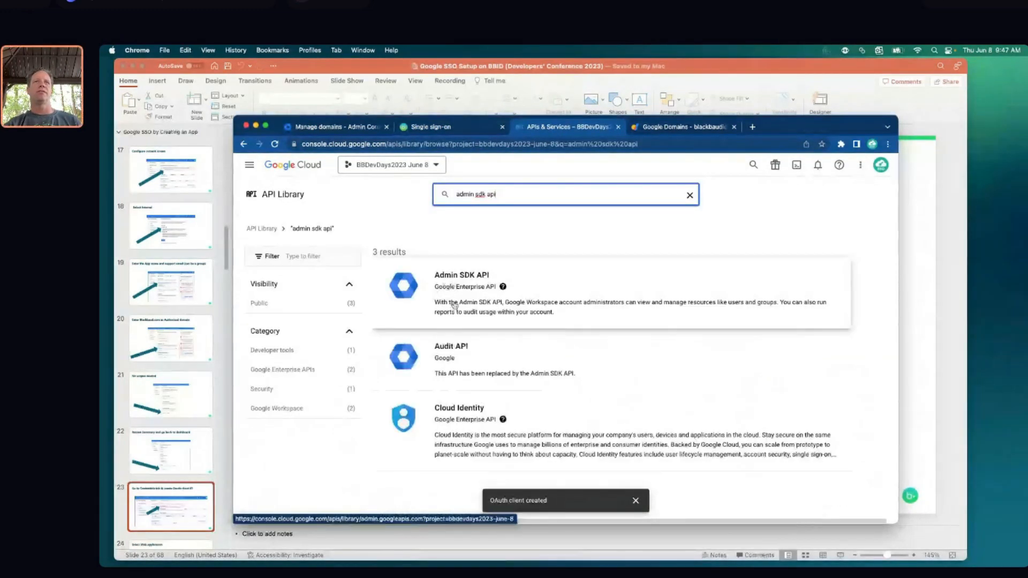
{"action": "left_click", "coordinate": [456, 303]}
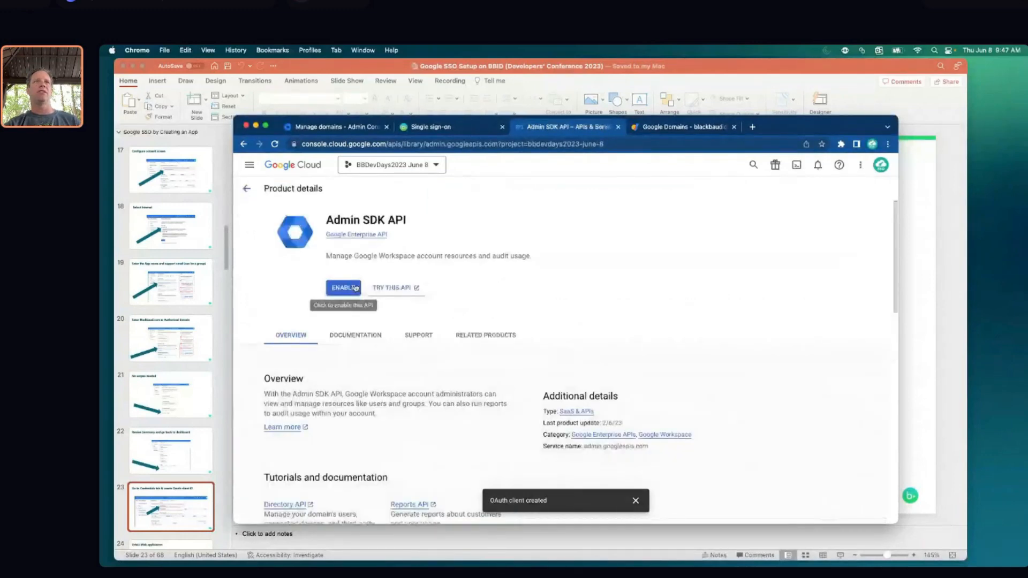
{"action": "left_click", "coordinate": [343, 288]}
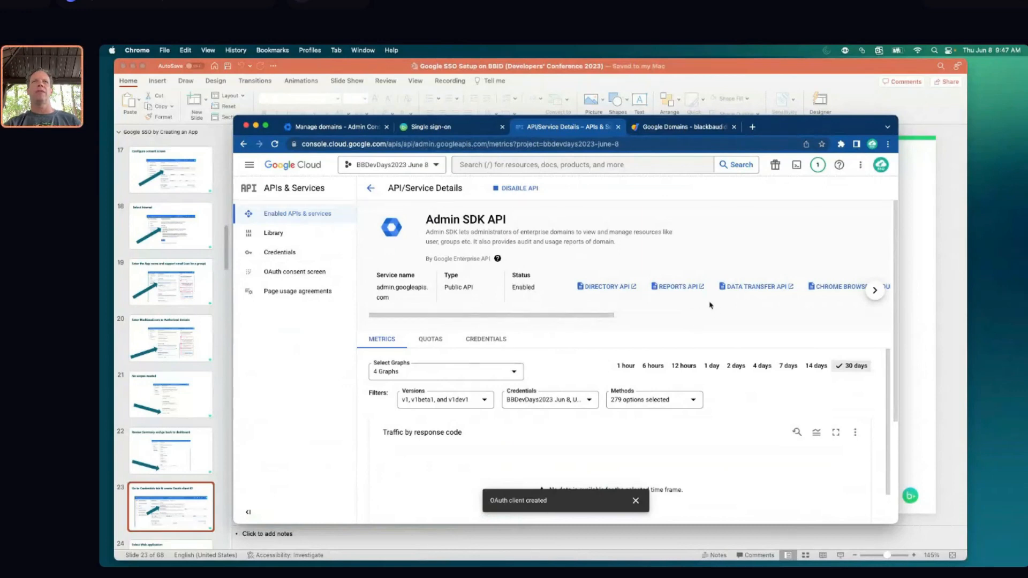
{"action": "left_click", "coordinate": [636, 502]}
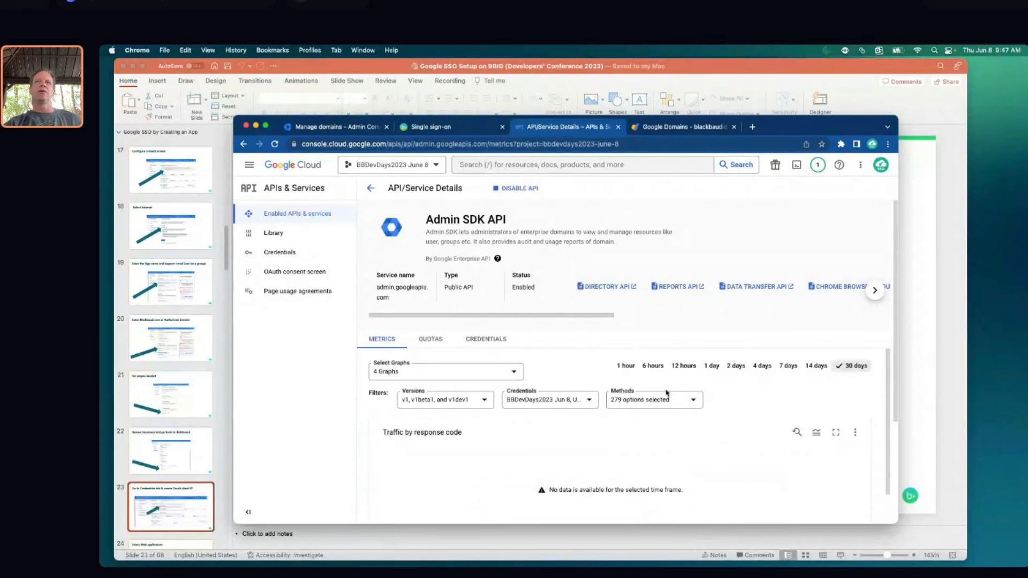
Save the Google Workspace connection in Blackbaud ID
{"action": "left_click", "coordinate": [450, 128]}
{"action": "scroll", "coordinate": [580, 273], "scroll_direction": "up", "scroll_amount": 4}
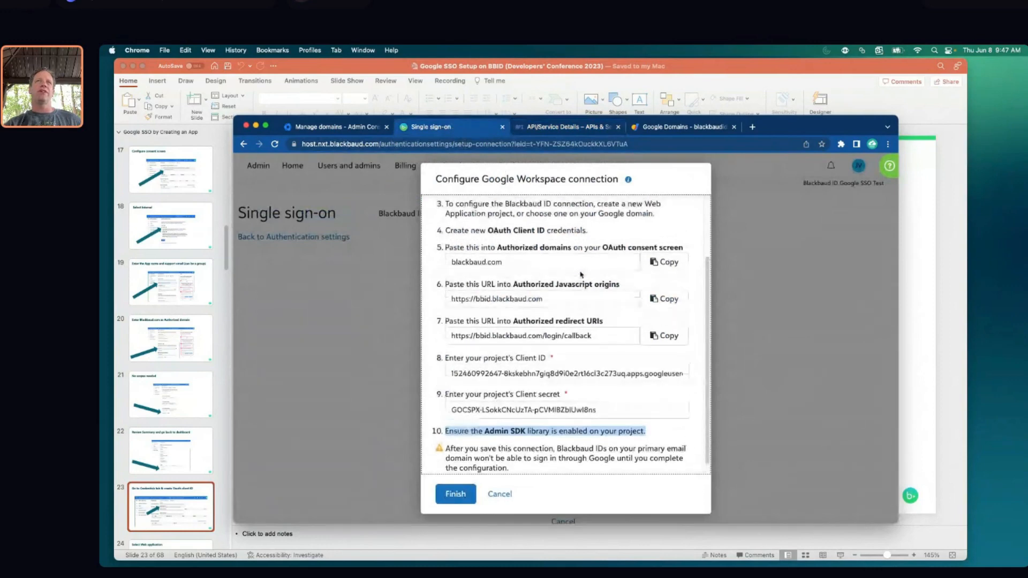
{"action": "scroll", "coordinate": [580, 273], "scroll_direction": "down", "scroll_amount": 4}
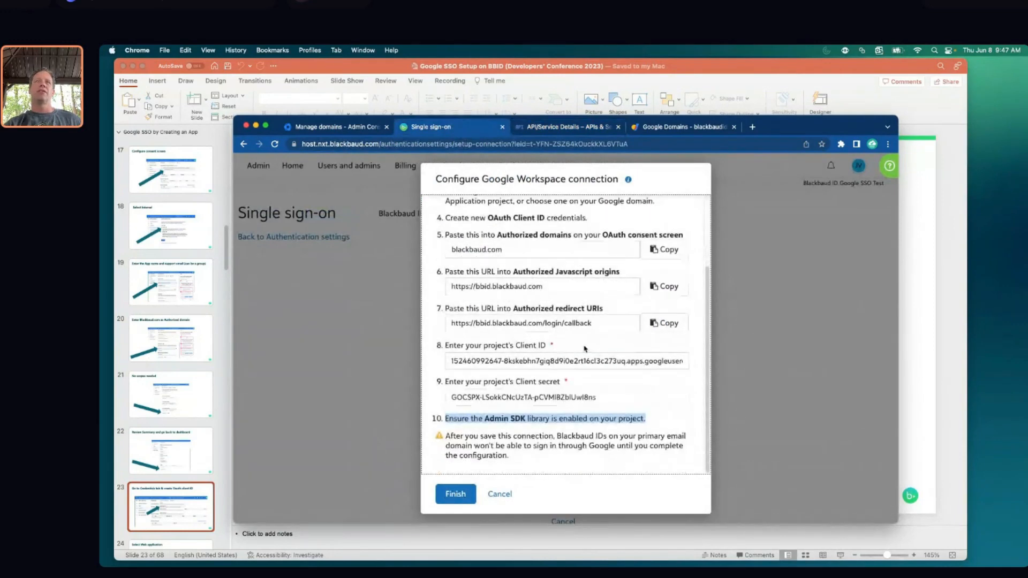
{"action": "left_click", "coordinate": [456, 494]}
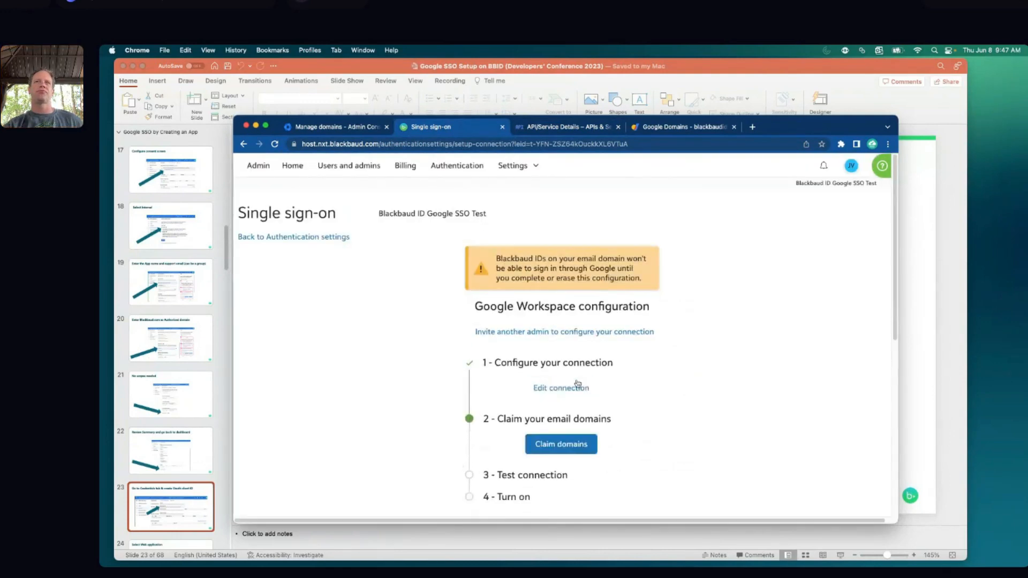
In Claim email domains, remove the verified entry and add blackbaudidsso.com as a new domain
{"action": "left_click", "coordinate": [542, 443]}
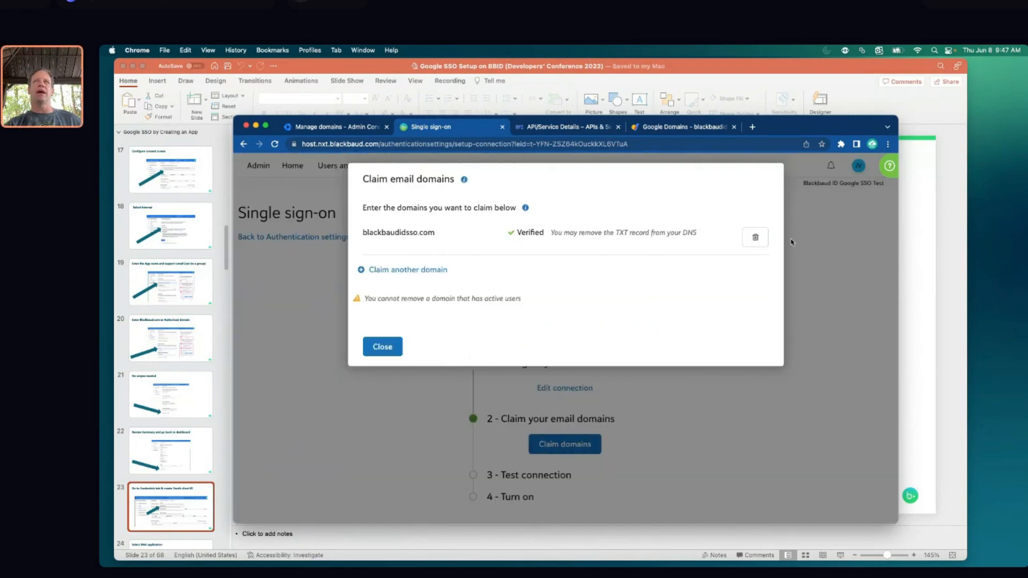
{"action": "left_click", "coordinate": [755, 237]}
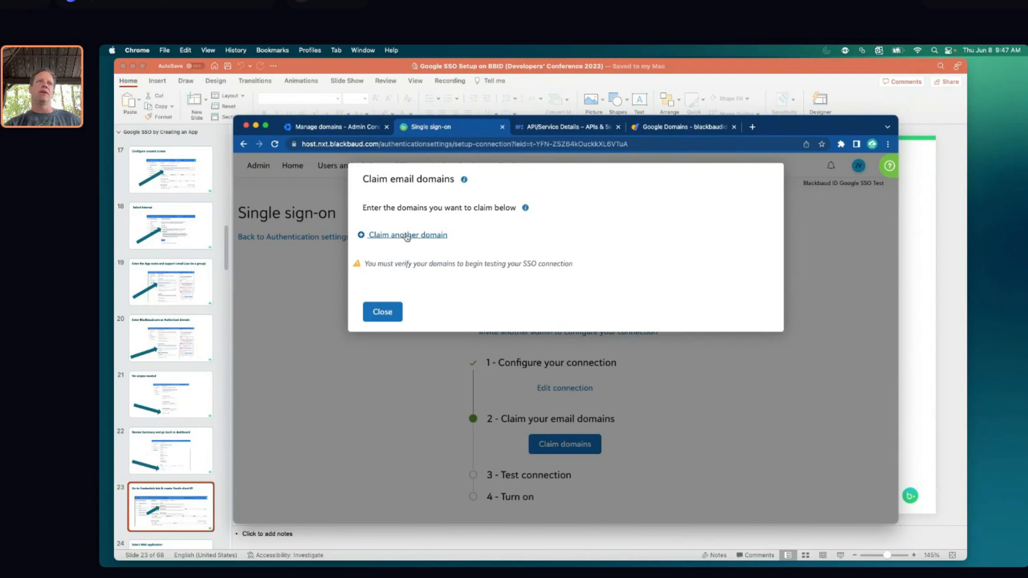
{"action": "left_click", "coordinate": [407, 236]}
{"action": "left_click", "coordinate": [407, 232]}
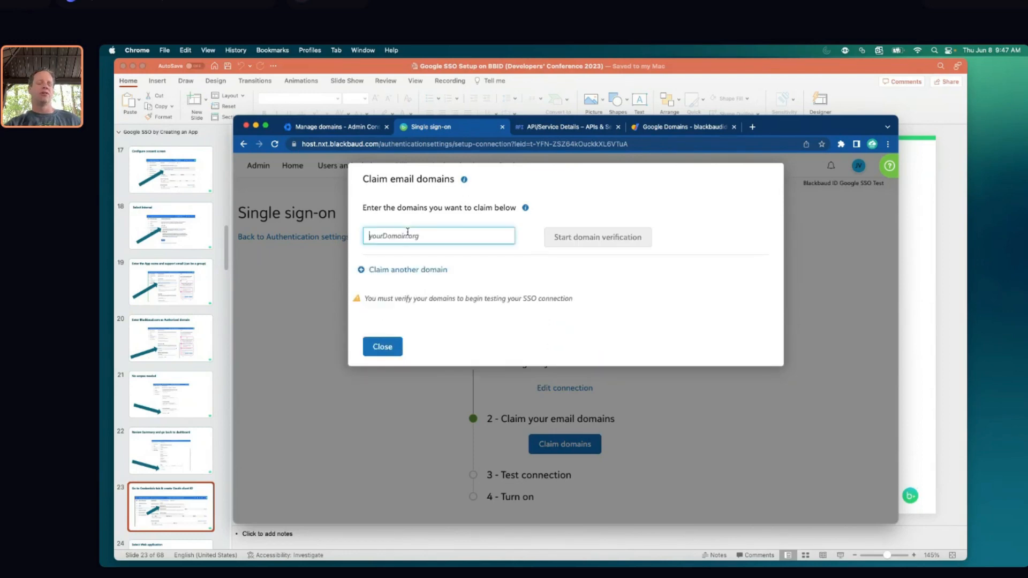
{"action": "key", "text": "super+v"}
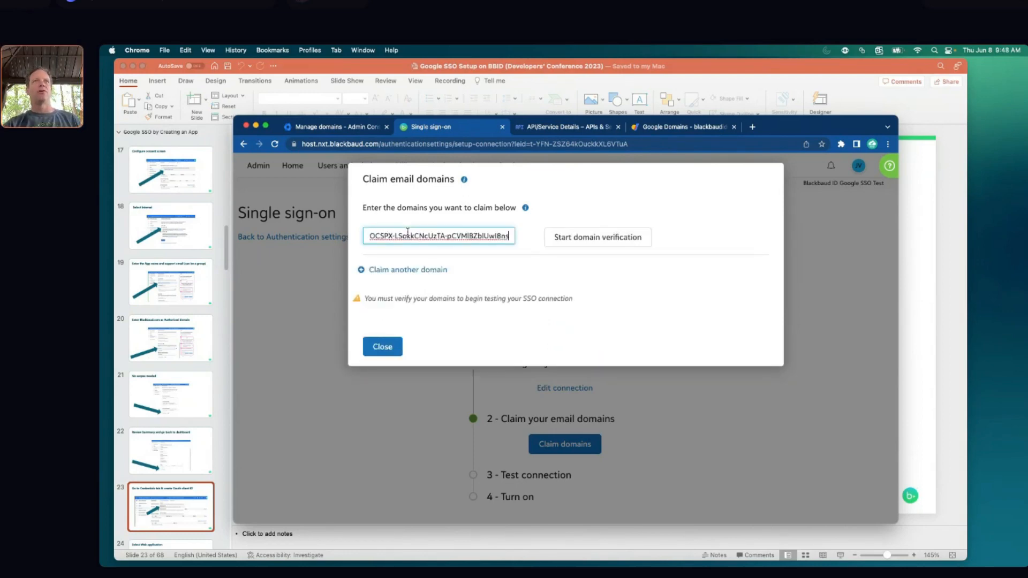
{"action": "key", "text": "super+z"}
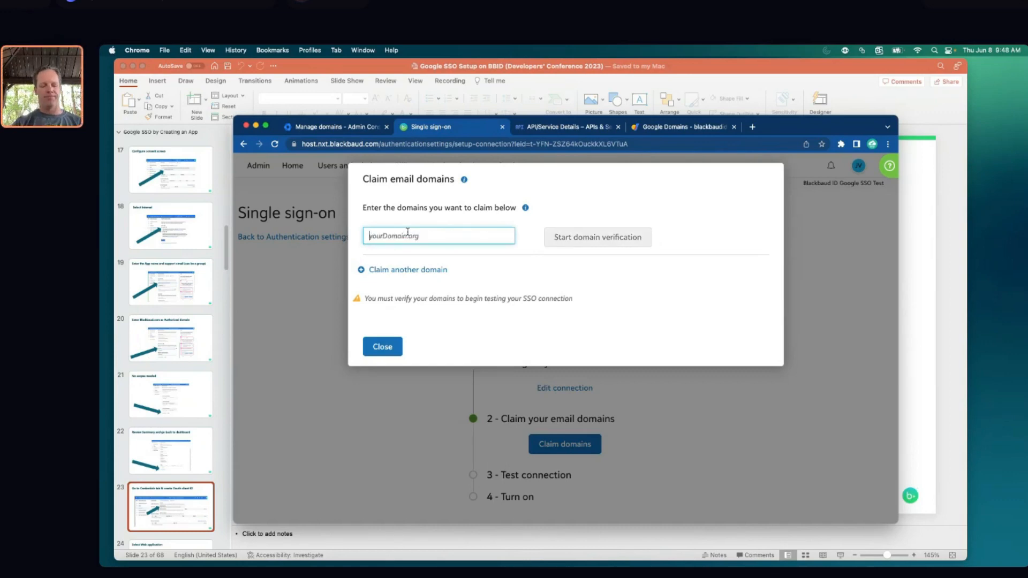
{"action": "type", "text": "blackbaud"}
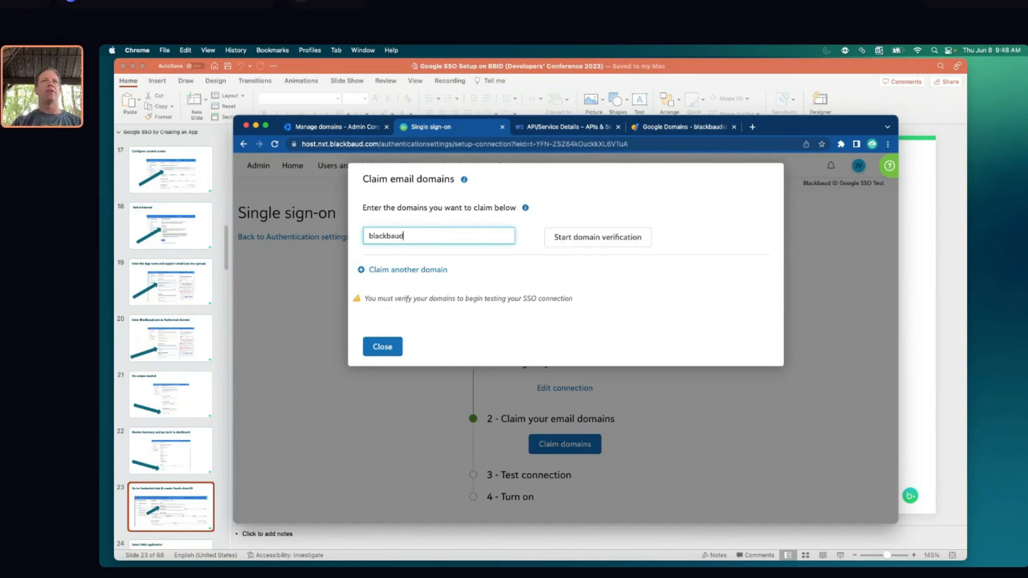
{"action": "type", "text": "idsso.com"}
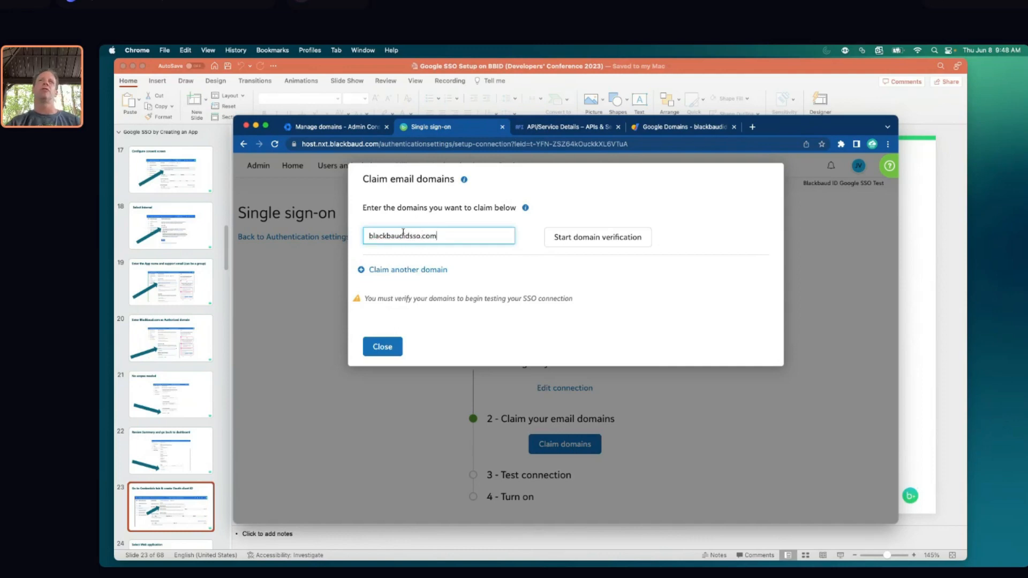
Start verification of blackbaudidsso.com and copy the TXT record value shown
{"action": "left_click", "coordinate": [583, 243]}
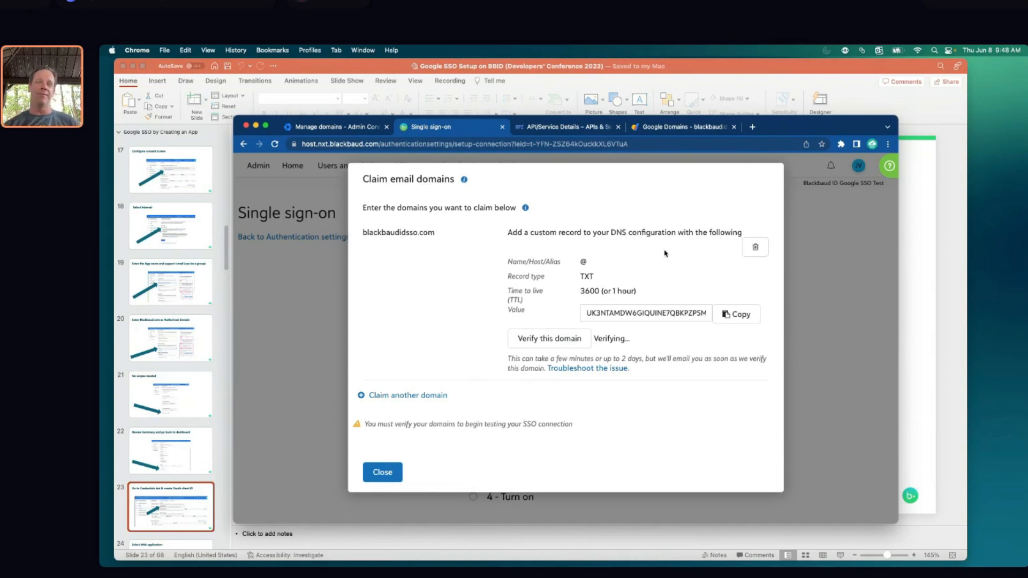
{"action": "left_click", "coordinate": [742, 317]}
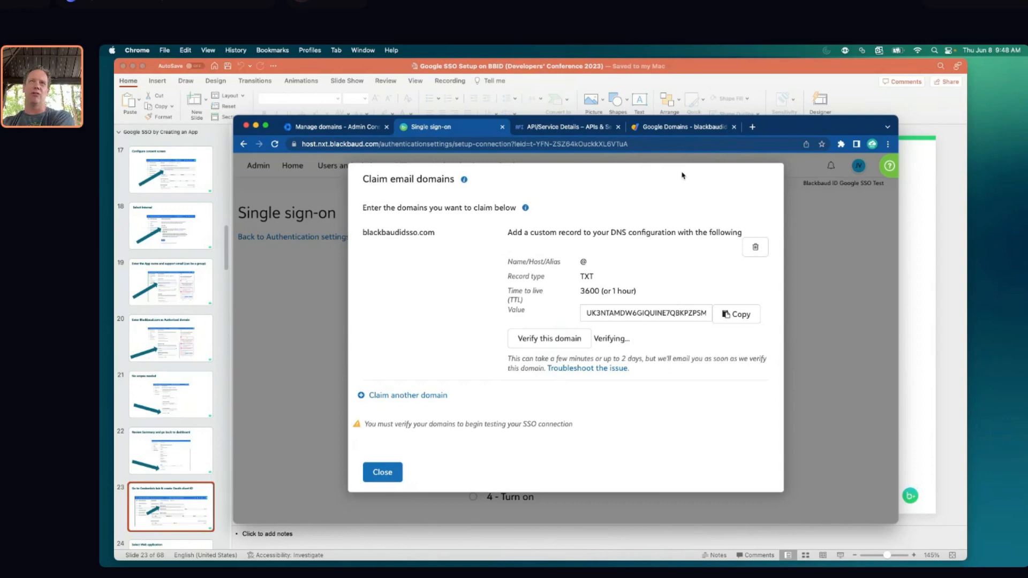
Delete the old TXT record from blackbaudidsso.com's custom DNS records in Google Domains
{"action": "left_click", "coordinate": [676, 129]}
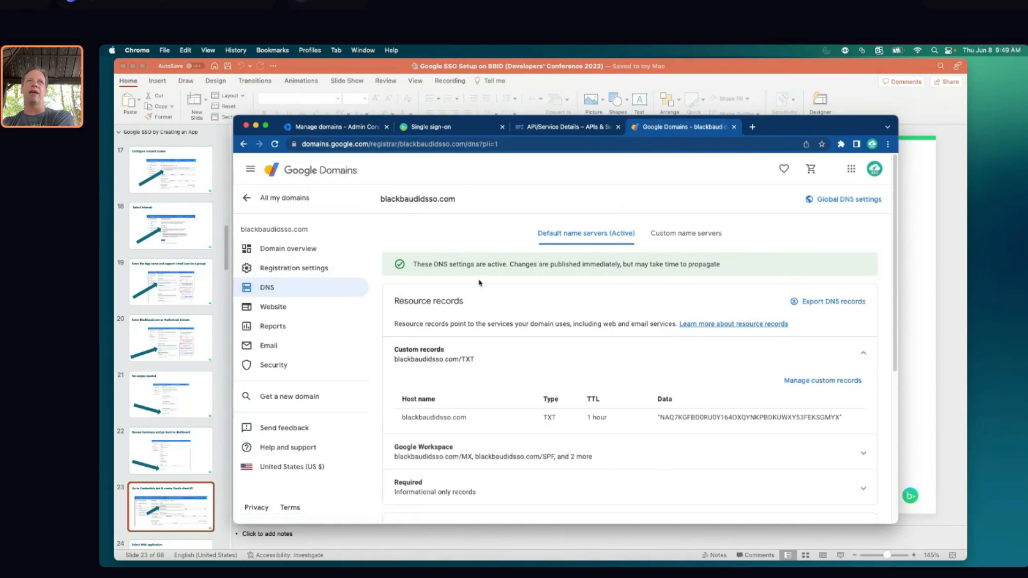
{"action": "scroll", "coordinate": [752, 370], "scroll_direction": "down", "scroll_amount": 1}
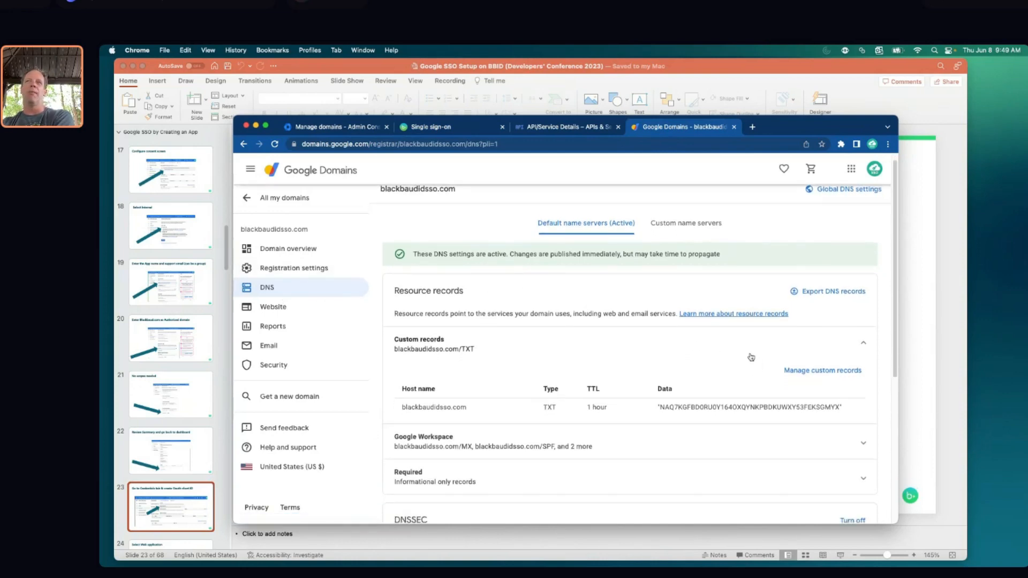
{"action": "left_click", "coordinate": [848, 373]}
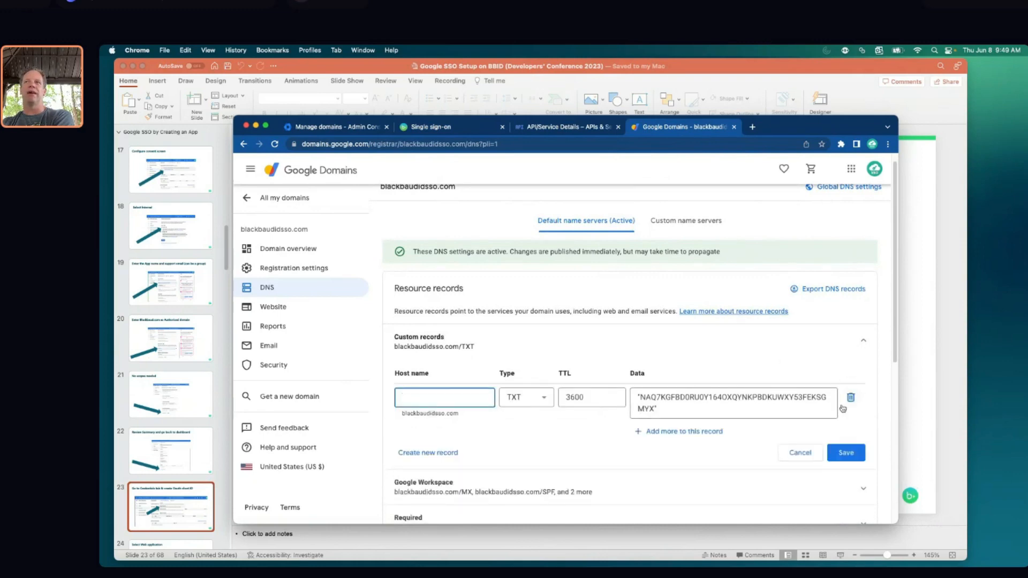
{"action": "left_click", "coordinate": [846, 398]}
Add a new custom DNS record of type TXT
{"action": "left_click", "coordinate": [425, 421]}
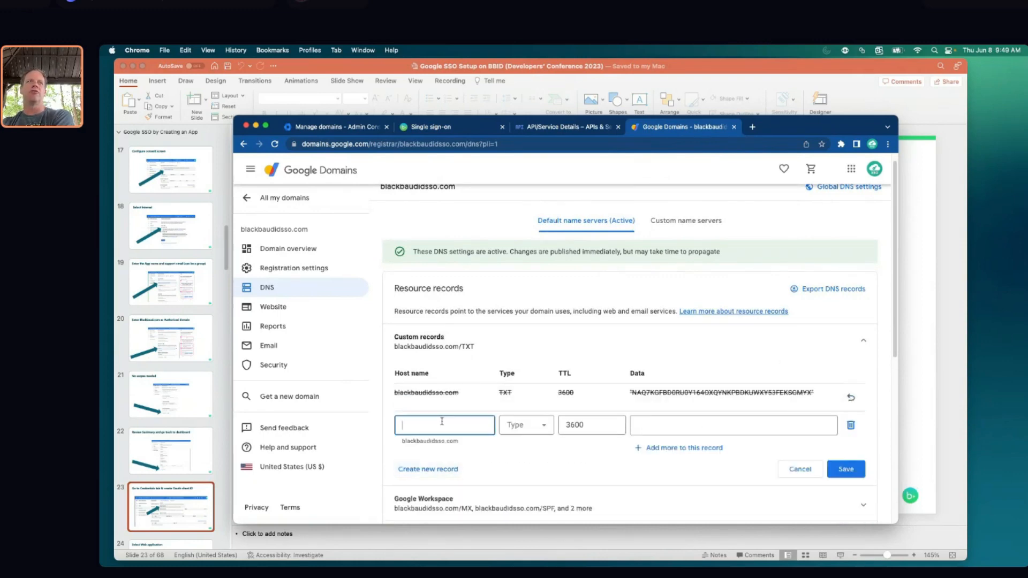
{"action": "scroll", "coordinate": [544, 381], "scroll_direction": "down", "scroll_amount": 5}
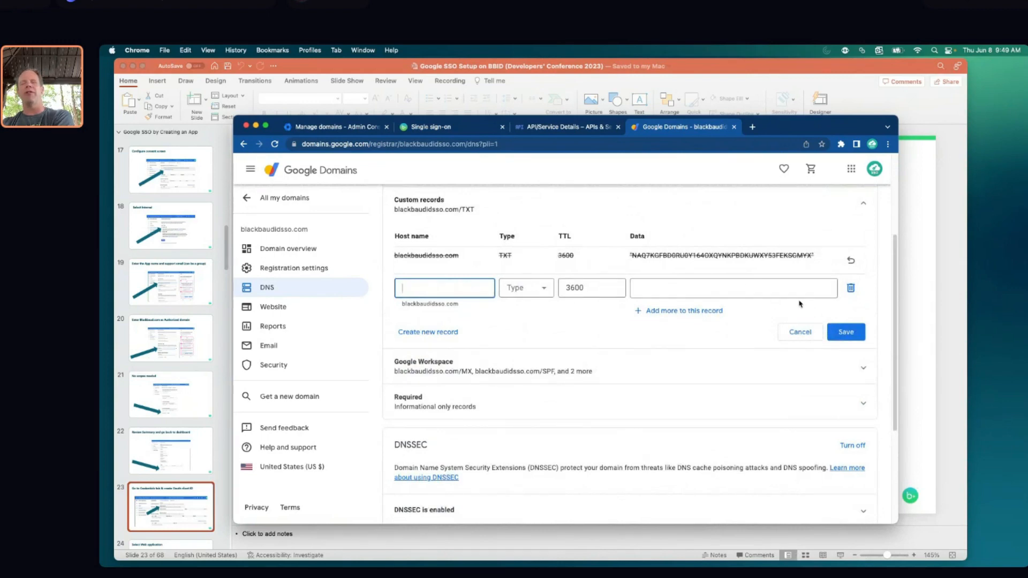
{"action": "scroll", "coordinate": [798, 303], "scroll_direction": "up", "scroll_amount": 1}
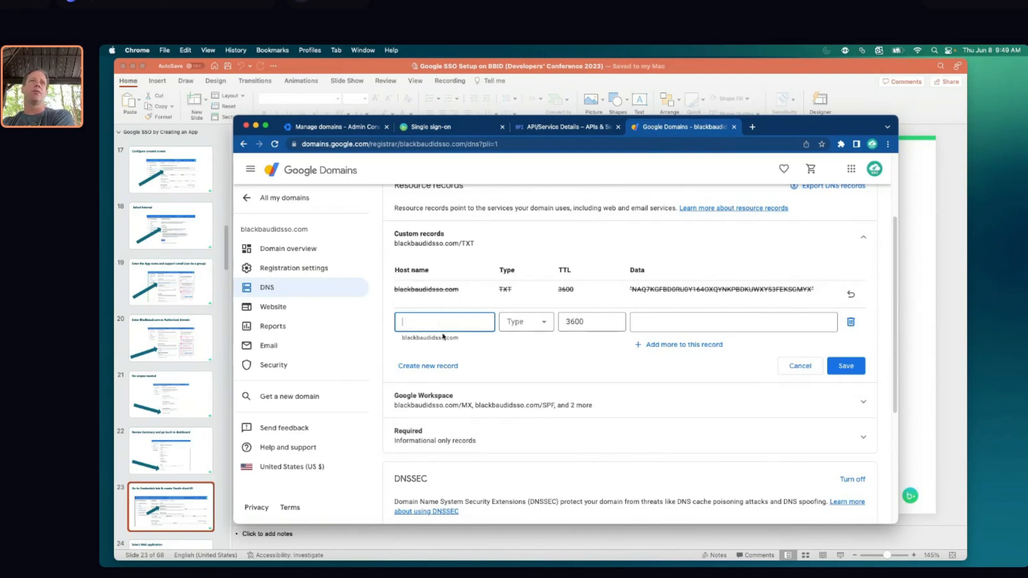
{"action": "scroll", "coordinate": [502, 354], "scroll_direction": "up", "scroll_amount": 1}
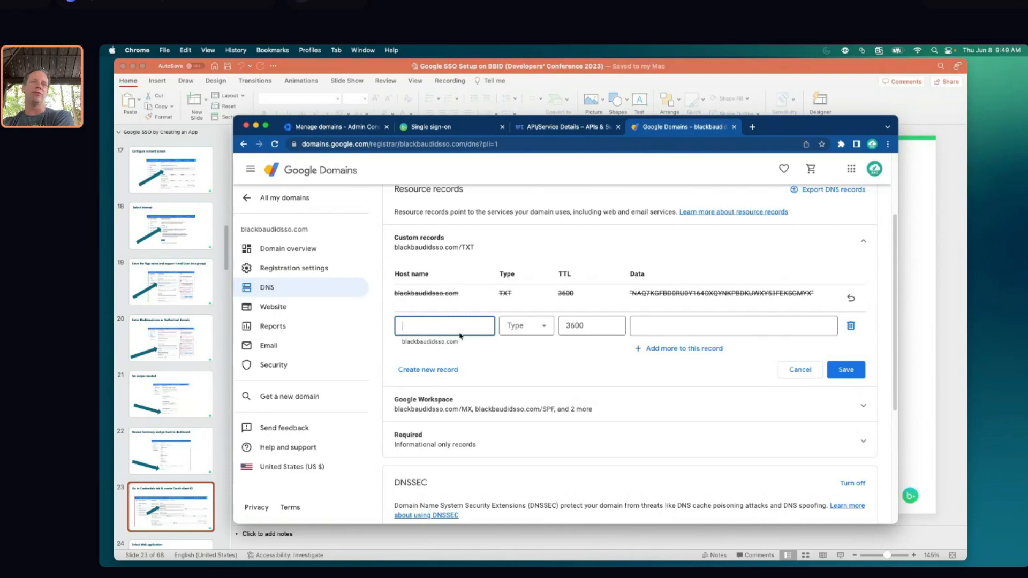
{"action": "left_click", "coordinate": [546, 328]}
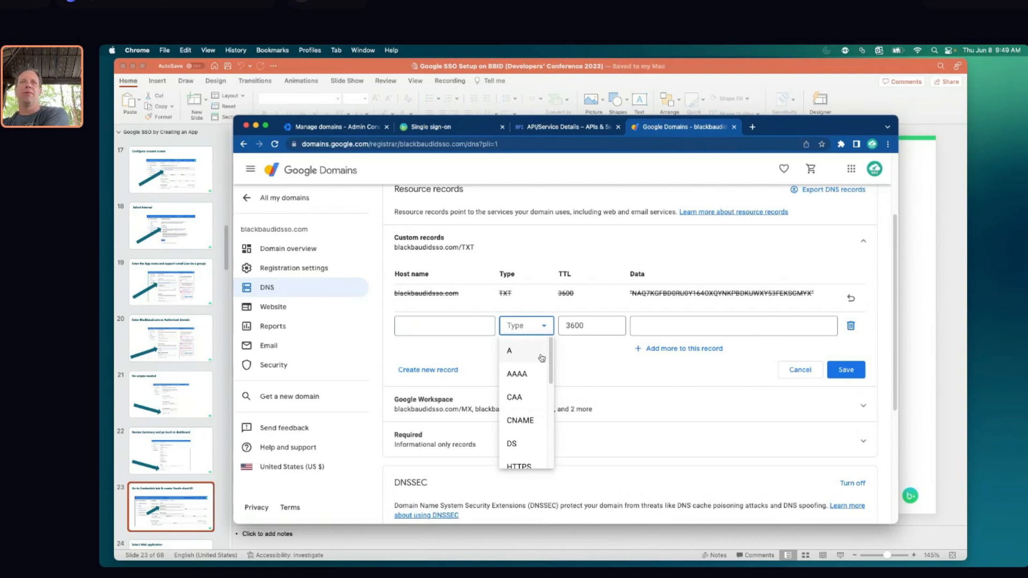
{"action": "scroll", "coordinate": [540, 361], "scroll_direction": "down", "scroll_amount": 10}
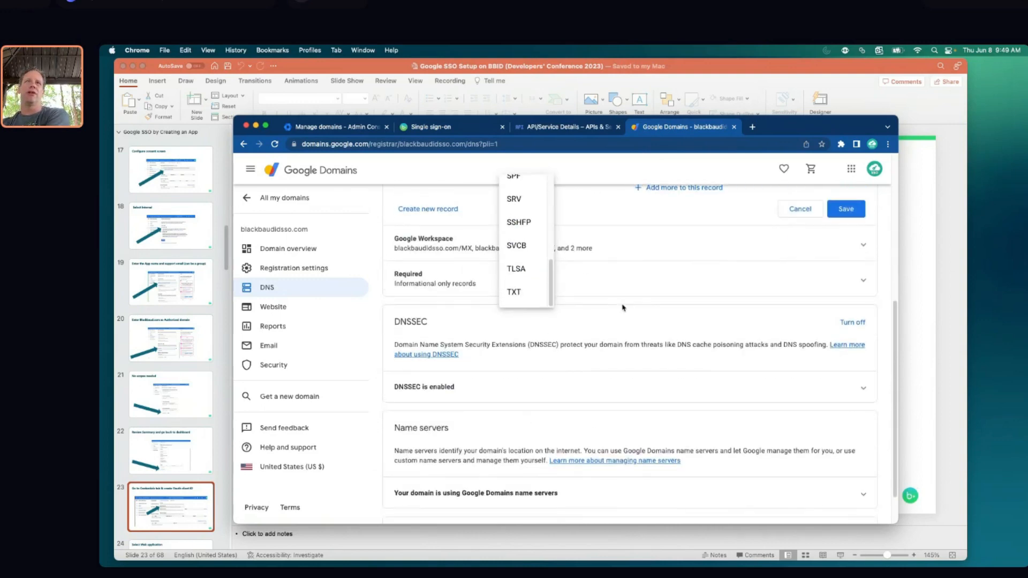
{"action": "scroll", "coordinate": [533, 420], "scroll_direction": "up", "scroll_amount": 5}
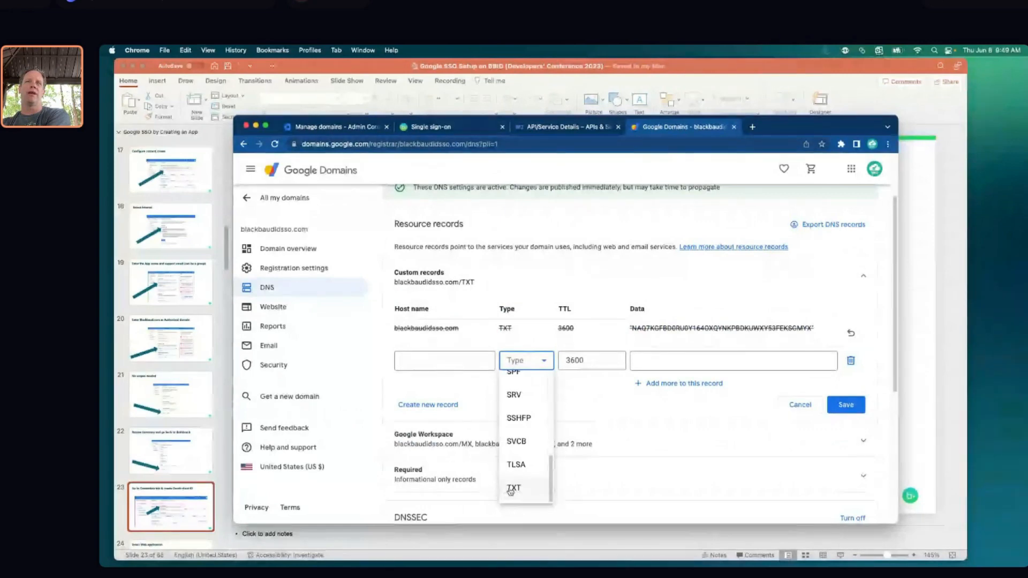
{"action": "left_click", "coordinate": [515, 489]}
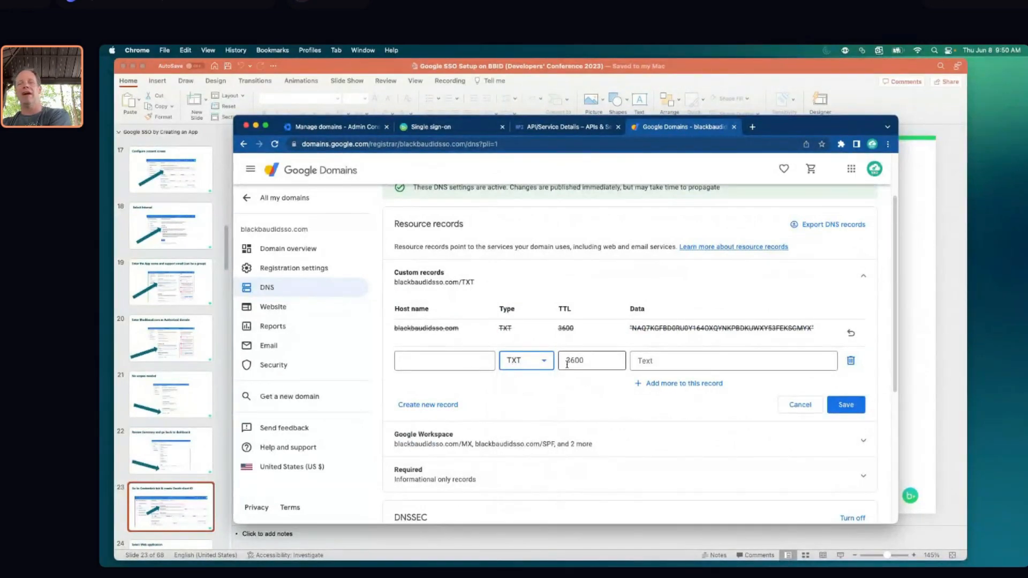
Paste the Blackbaud verification value into the new TXT record and save it
{"action": "left_click", "coordinate": [703, 364]}
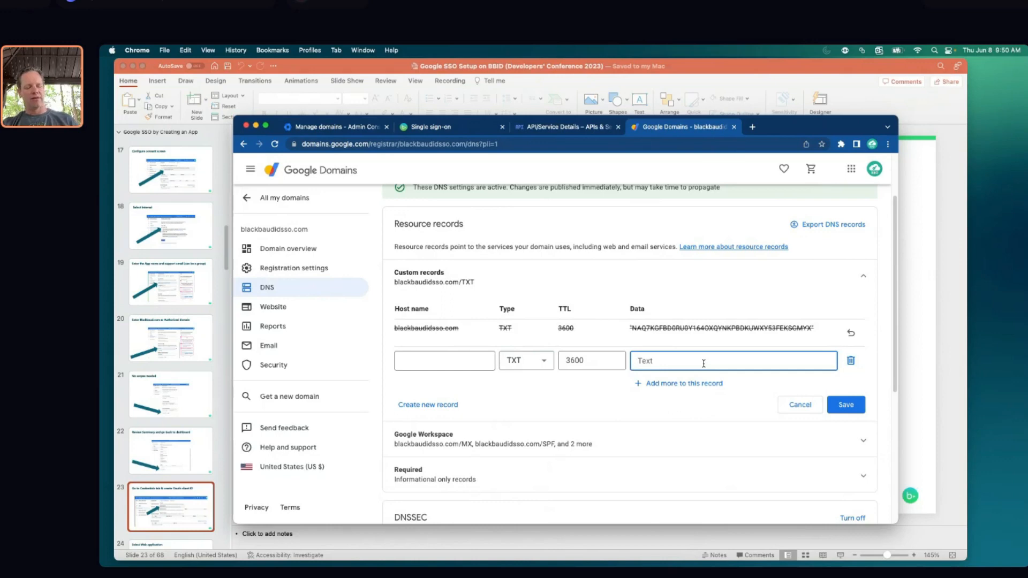
{"action": "key", "text": "super+v"}
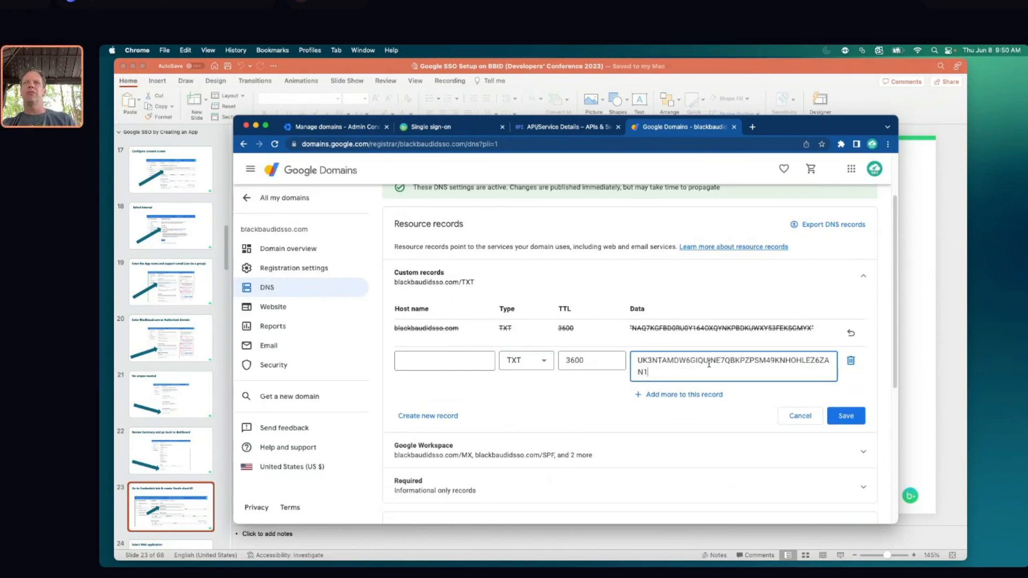
{"action": "left_click", "coordinate": [850, 415]}
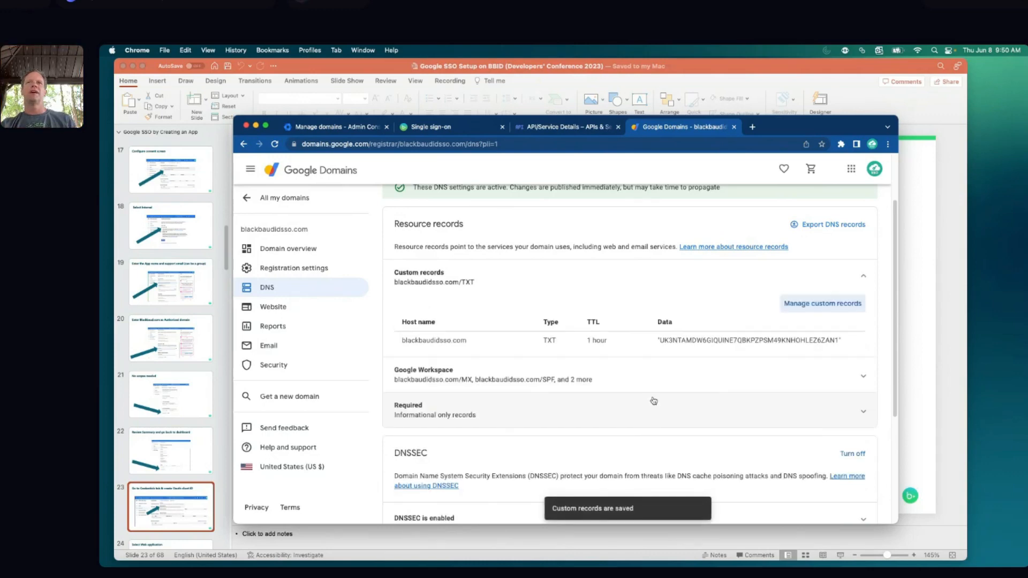
{"action": "left_click", "coordinate": [461, 130]}
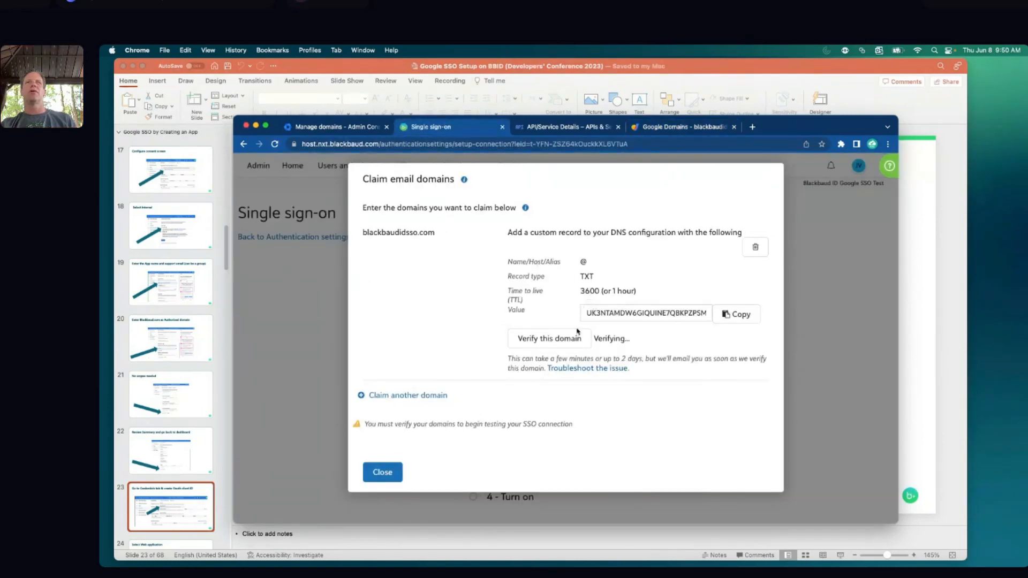
Verify blackbaudidsso.com and close the Claim email domains dialog
{"action": "left_click", "coordinate": [547, 342]}
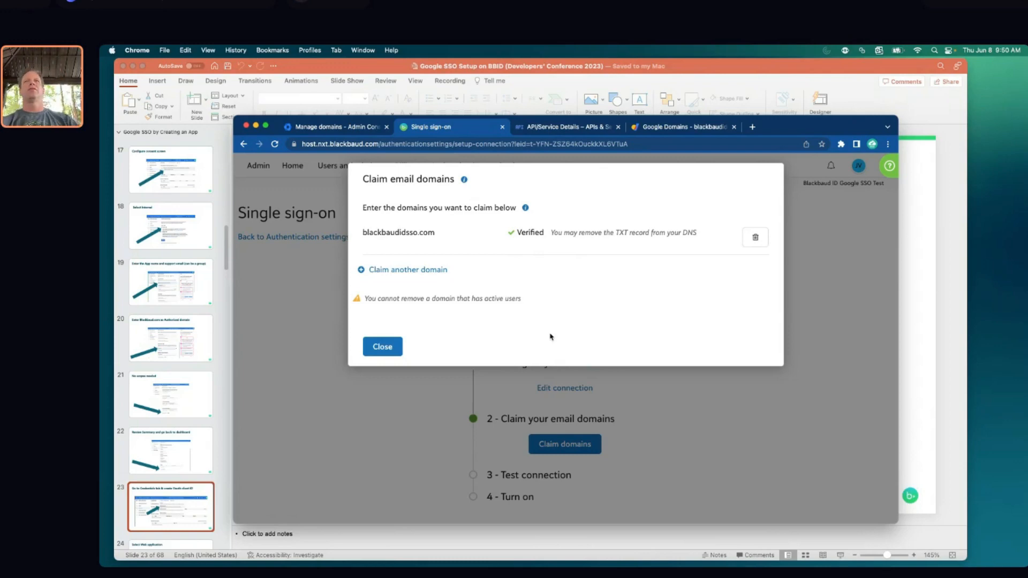
{"action": "left_click", "coordinate": [384, 346]}
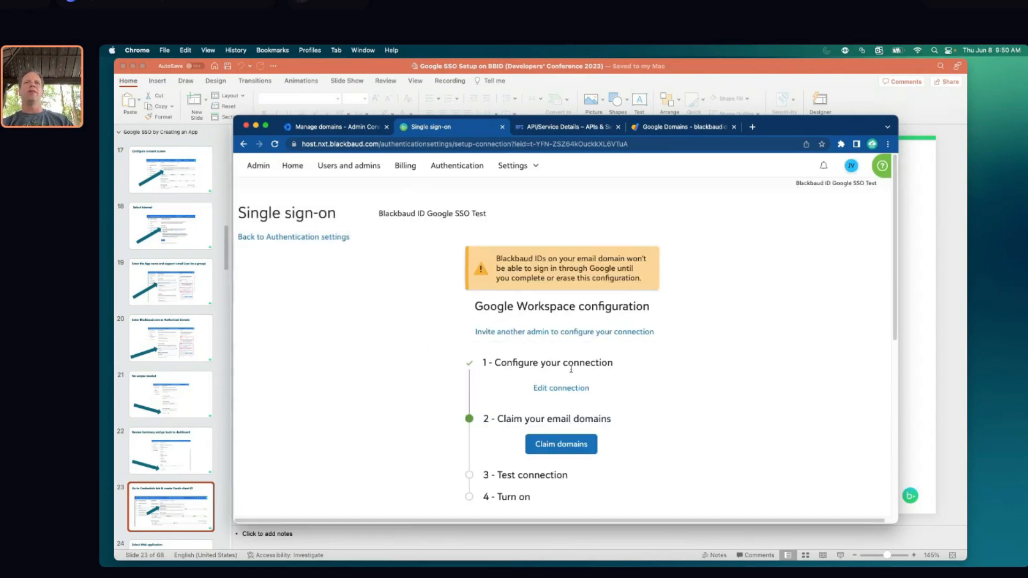
{"action": "scroll", "coordinate": [620, 365], "scroll_direction": "down", "scroll_amount": 2}
{"action": "scroll", "coordinate": [621, 365], "scroll_direction": "down", "scroll_amount": 4}
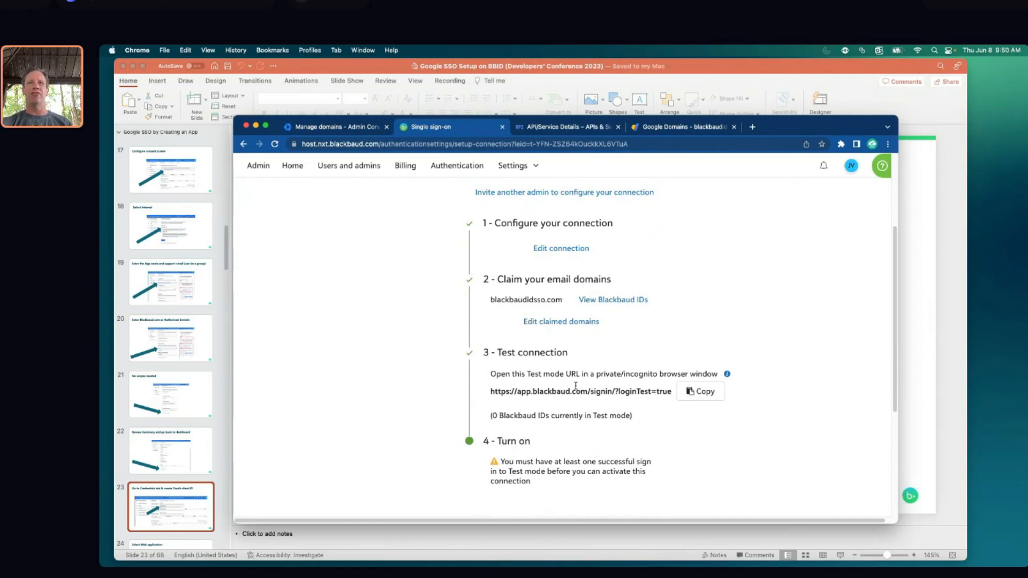
Copy the test mode sign-in URL from the test connection step
{"action": "left_click", "coordinate": [706, 393]}
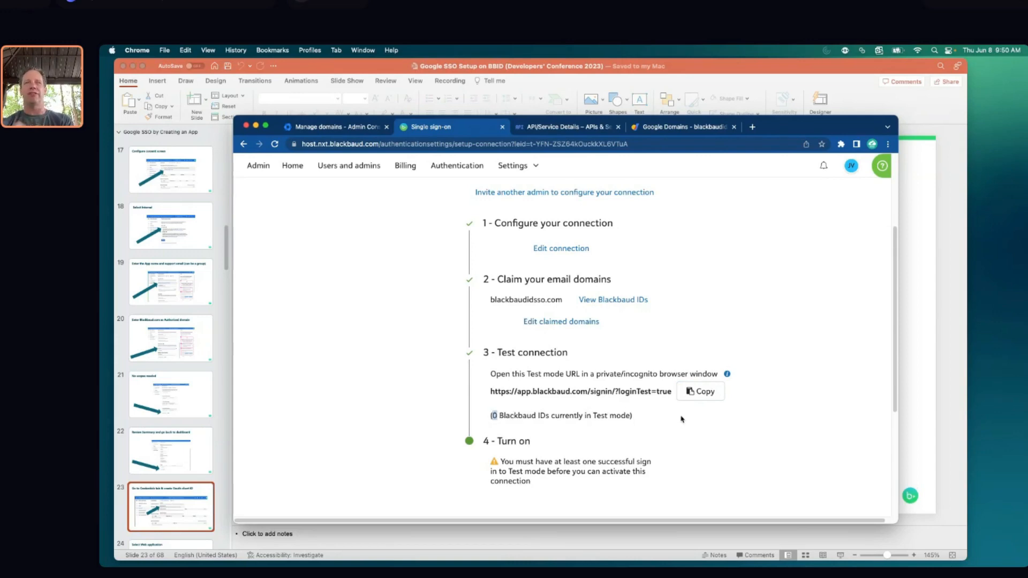
{"action": "left_click", "coordinate": [700, 392]}
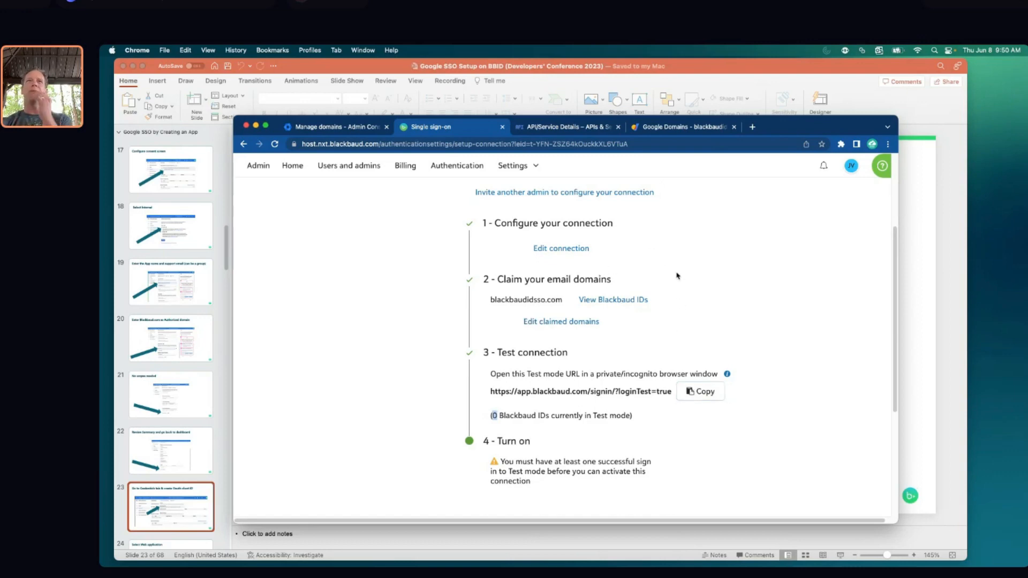
{"action": "left_click", "coordinate": [164, 50]}
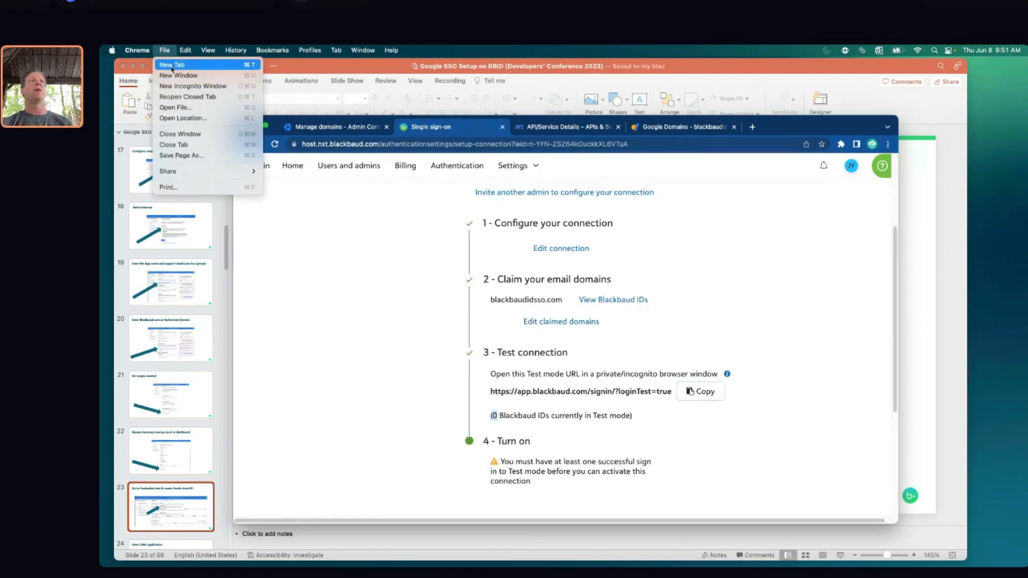
Load the Blackbaud test-mode sign-in URL in a new incognito window, then show slide 23
{"action": "left_click", "coordinate": [173, 87]}
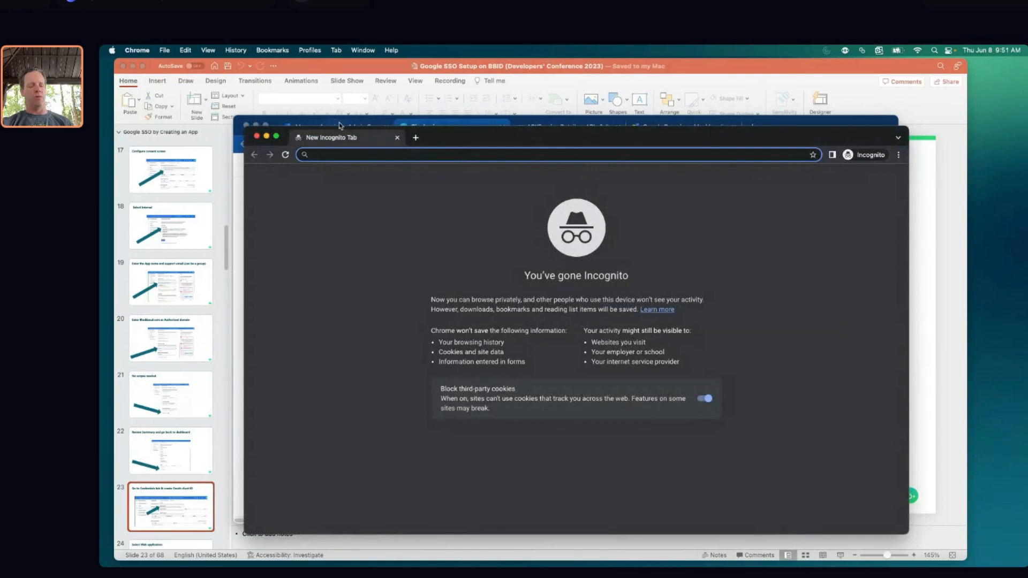
{"action": "key", "text": "super+v"}
{"action": "key", "text": "Return"}
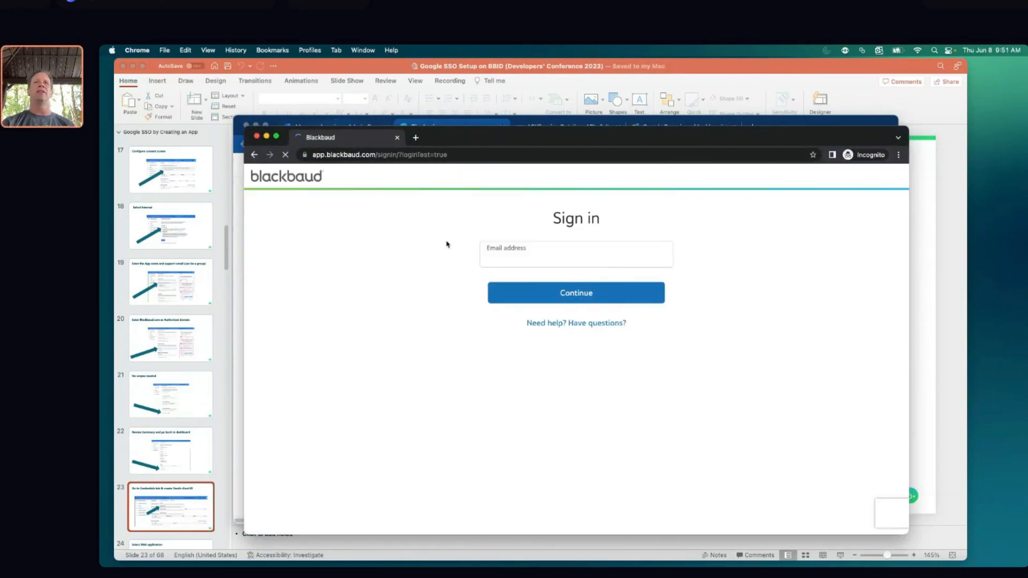
{"action": "left_click", "coordinate": [513, 256]}
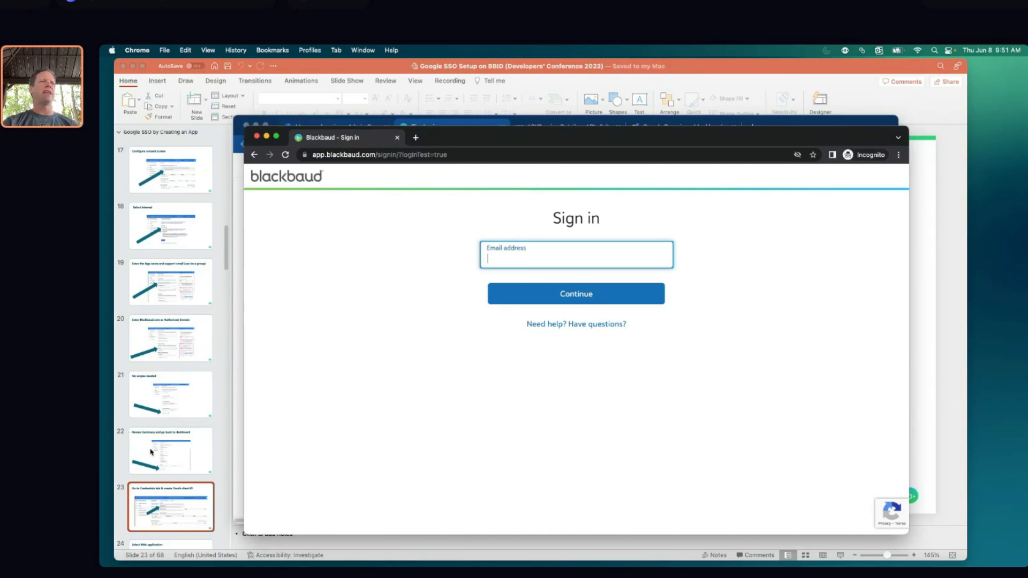
{"action": "left_click", "coordinate": [189, 510]}
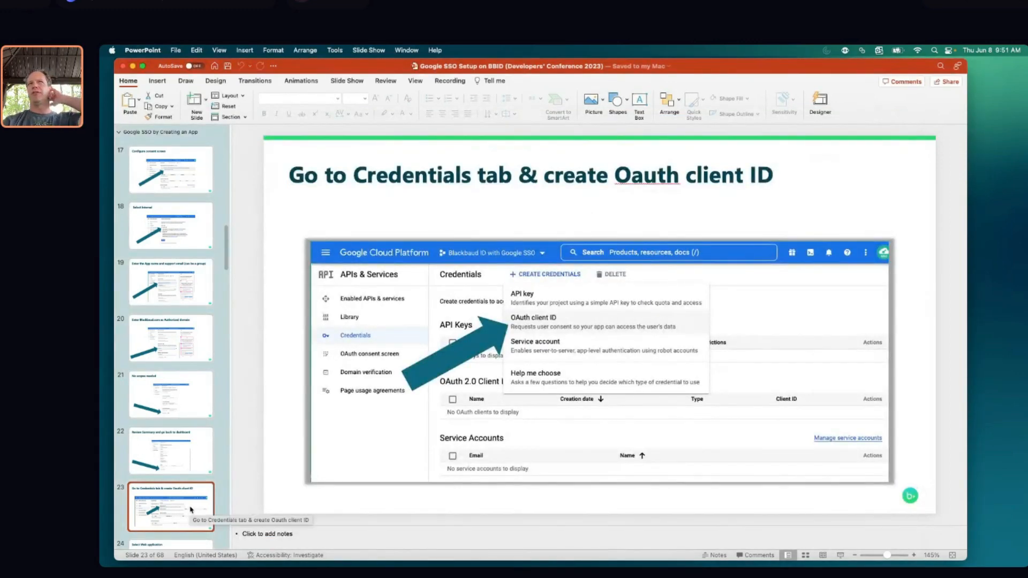
{"action": "scroll", "coordinate": [202, 432], "scroll_direction": "down", "scroll_amount": 4}
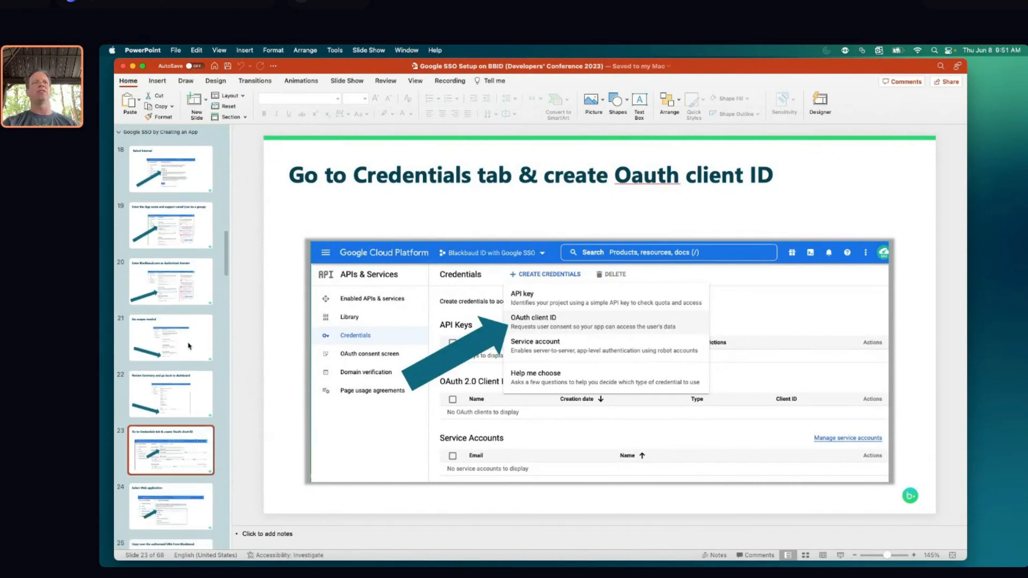